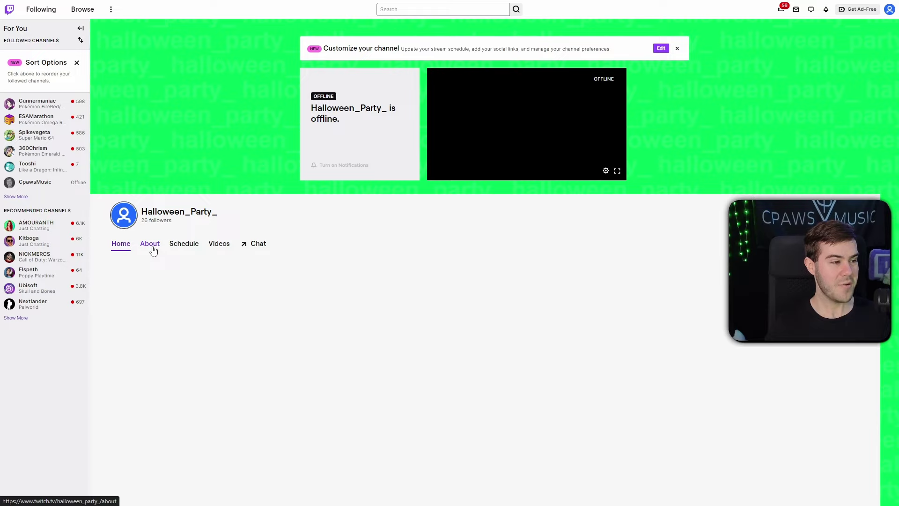
Step: View the Halloween_Party_ channel's About section, then its chat page and the information beneath the player
{"action": "left_click", "coordinate": [153, 251]}
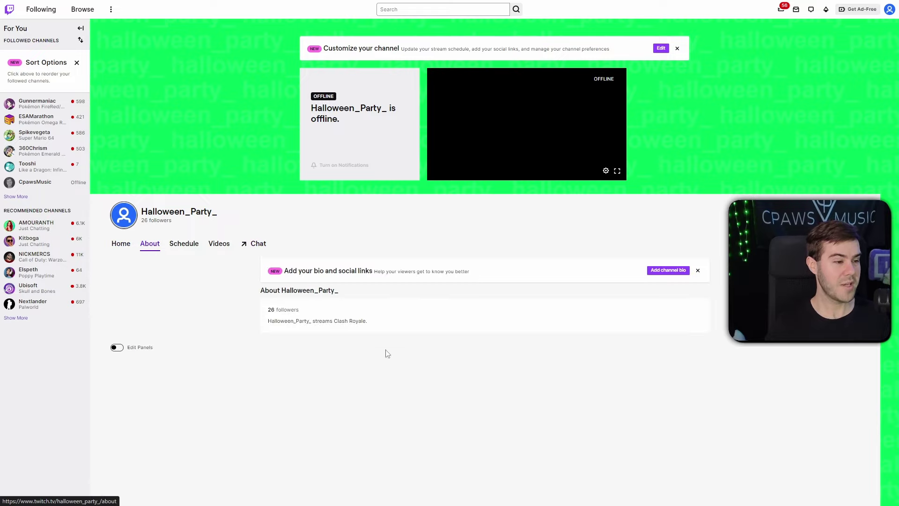
{"action": "left_click", "coordinate": [264, 250]}
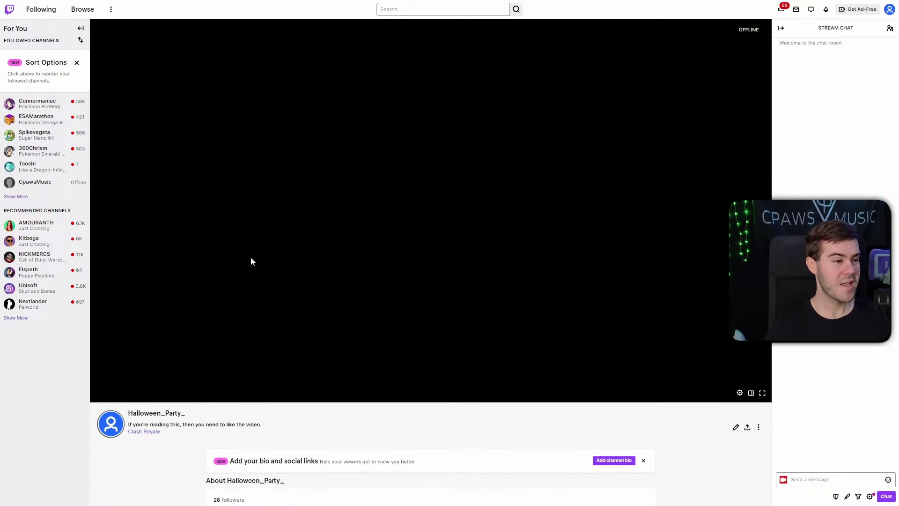
{"action": "scroll", "coordinate": [377, 229], "scroll_direction": "down", "scroll_amount": 4}
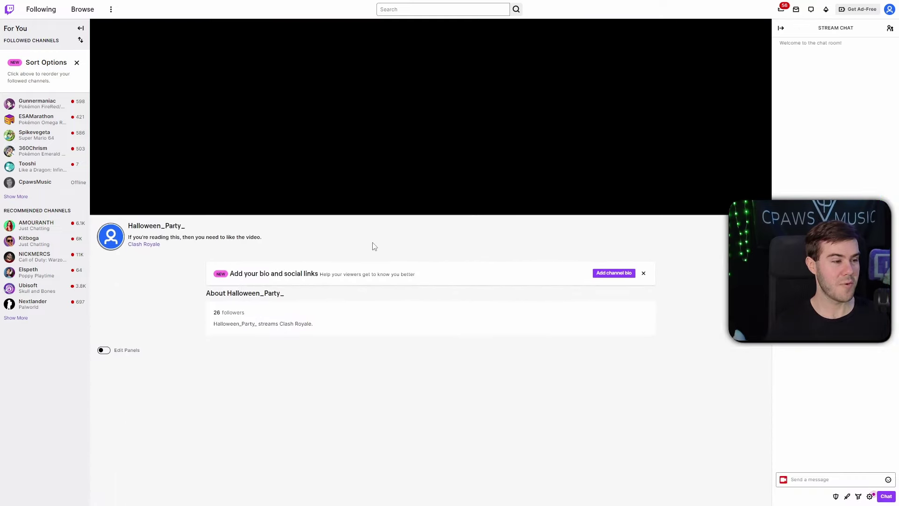
{"action": "scroll", "coordinate": [372, 245], "scroll_direction": "up", "scroll_amount": 4}
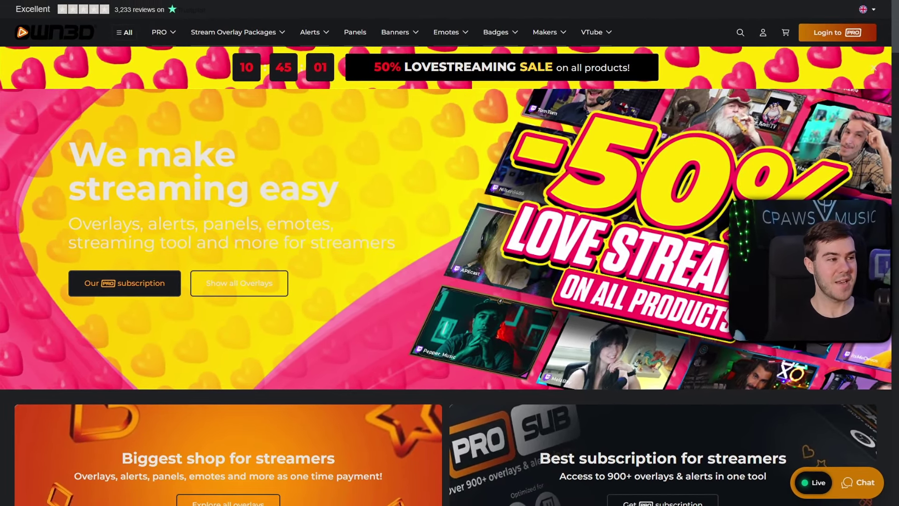
Step: Switch to the OWN3D store and browse its home page offers, stream design bestsellers and subscriber emotes
{"action": "scroll", "coordinate": [463, 257], "scroll_direction": "down", "scroll_amount": 4}
{"action": "scroll", "coordinate": [446, 256], "scroll_direction": "down", "scroll_amount": 9}
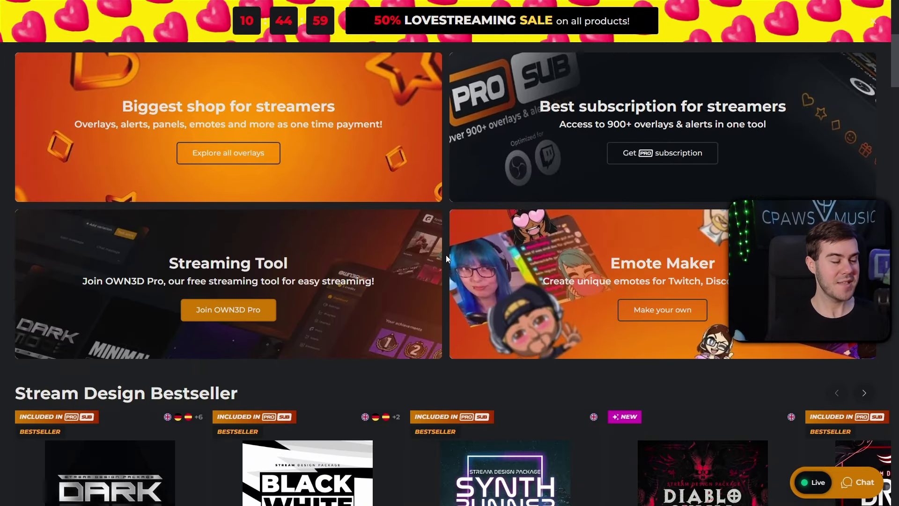
{"action": "scroll", "coordinate": [158, 297], "scroll_direction": "down", "scroll_amount": 3}
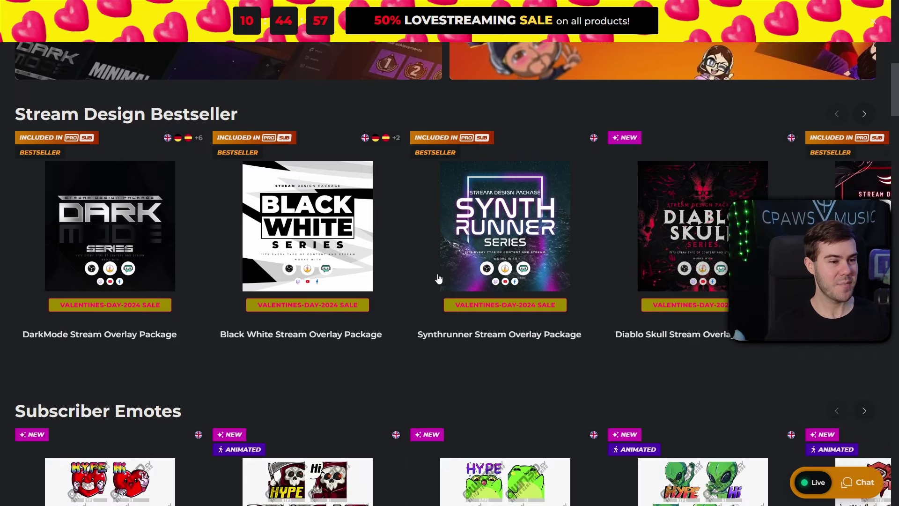
{"action": "scroll", "coordinate": [403, 296], "scroll_direction": "down", "scroll_amount": 3}
{"action": "scroll", "coordinate": [395, 295], "scroll_direction": "up", "scroll_amount": 3}
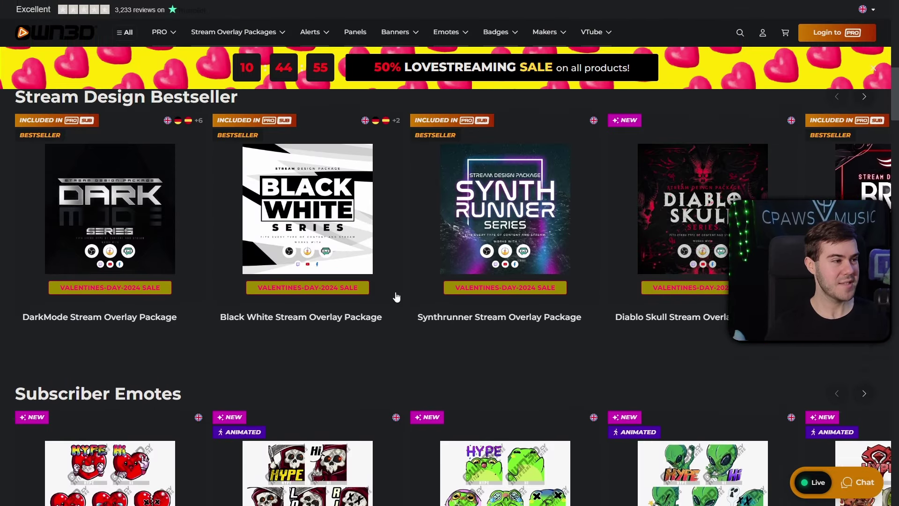
{"action": "scroll", "coordinate": [331, 274], "scroll_direction": "down", "scroll_amount": 4}
{"action": "scroll", "coordinate": [305, 275], "scroll_direction": "up", "scroll_amount": 3}
{"action": "scroll", "coordinate": [303, 270], "scroll_direction": "up", "scroll_amount": 3}
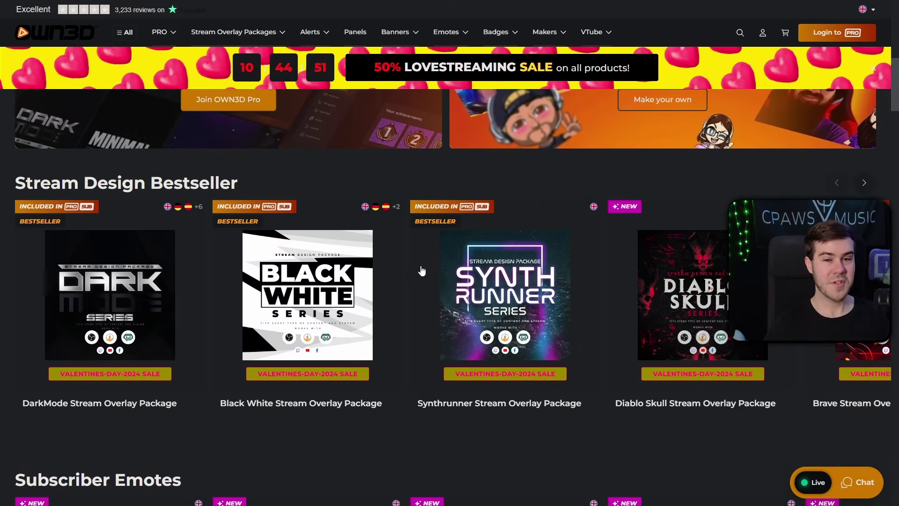
Step: Open the DarkMode Stream Overlay Package from the bestsellers and preview its overlays and panels in the gallery
{"action": "left_click_drag", "start_coordinate": [15, 183], "coordinate": [256, 202]}
{"action": "left_click", "coordinate": [128, 296]}
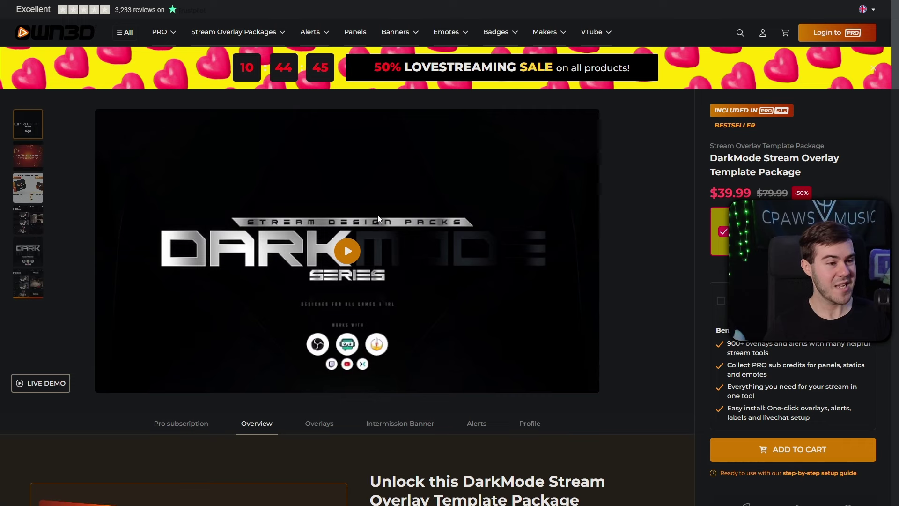
{"action": "left_click", "coordinate": [36, 220]}
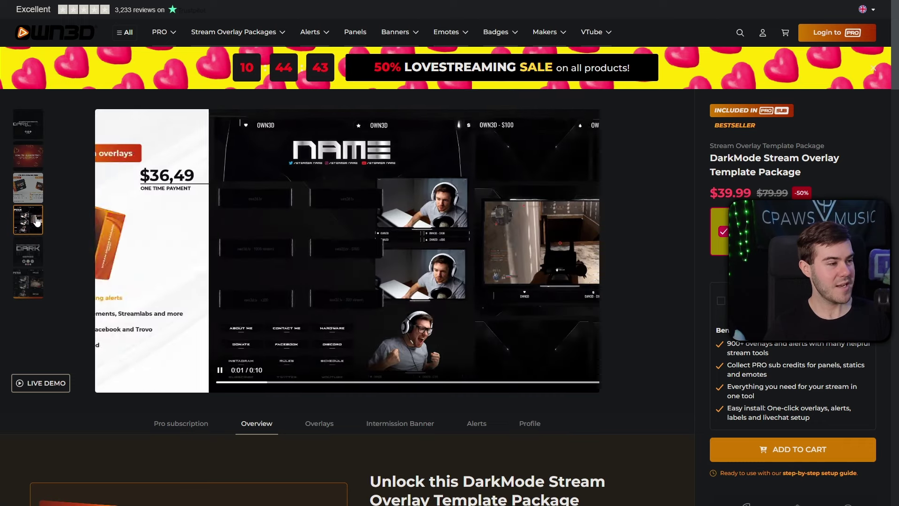
{"action": "left_click", "coordinate": [563, 370]}
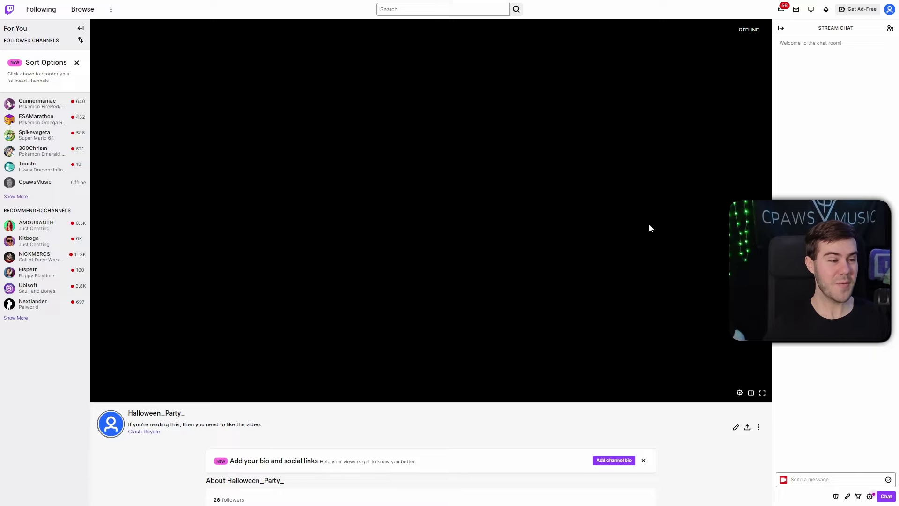
Step: Return to the Twitch channel page and open the Channel settings in the Creator Dashboard
{"action": "scroll", "coordinate": [468, 225], "scroll_direction": "down", "scroll_amount": 8}
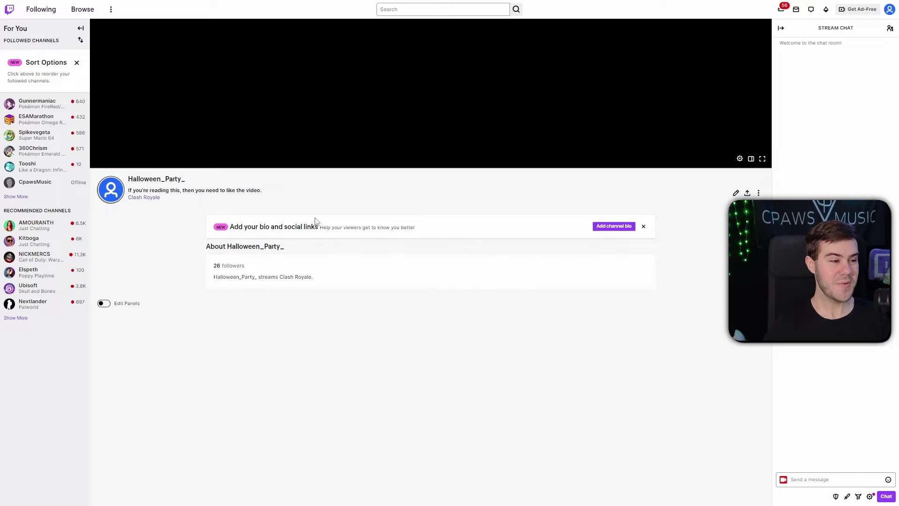
{"action": "scroll", "coordinate": [414, 281], "scroll_direction": "up", "scroll_amount": 4}
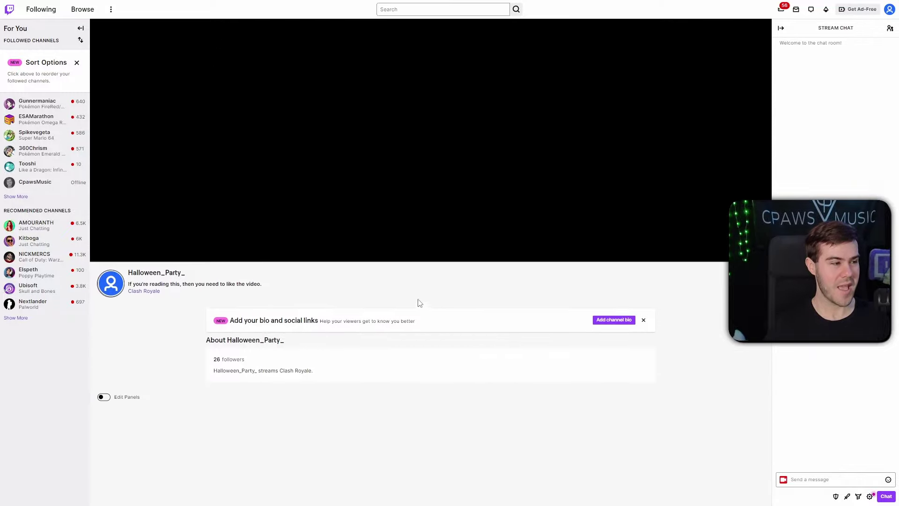
{"action": "scroll", "coordinate": [462, 304], "scroll_direction": "up", "scroll_amount": 4}
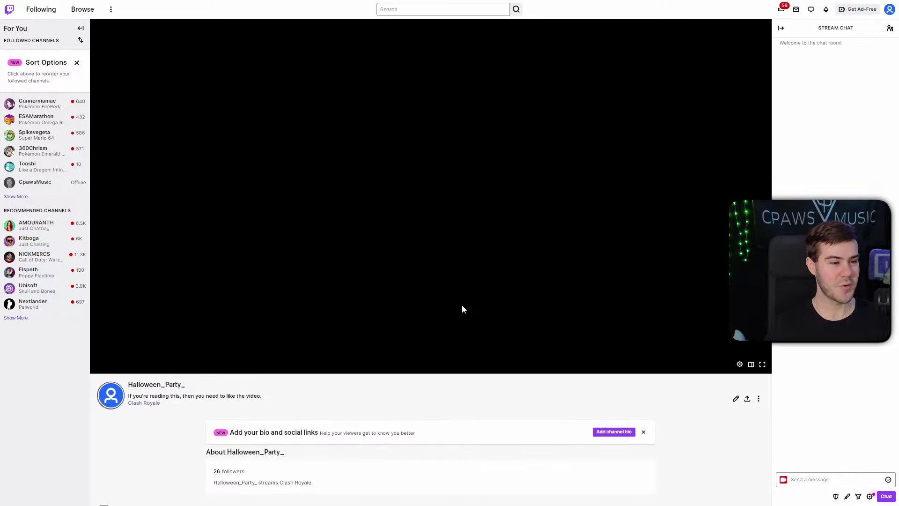
{"action": "left_click", "coordinate": [890, 11]}
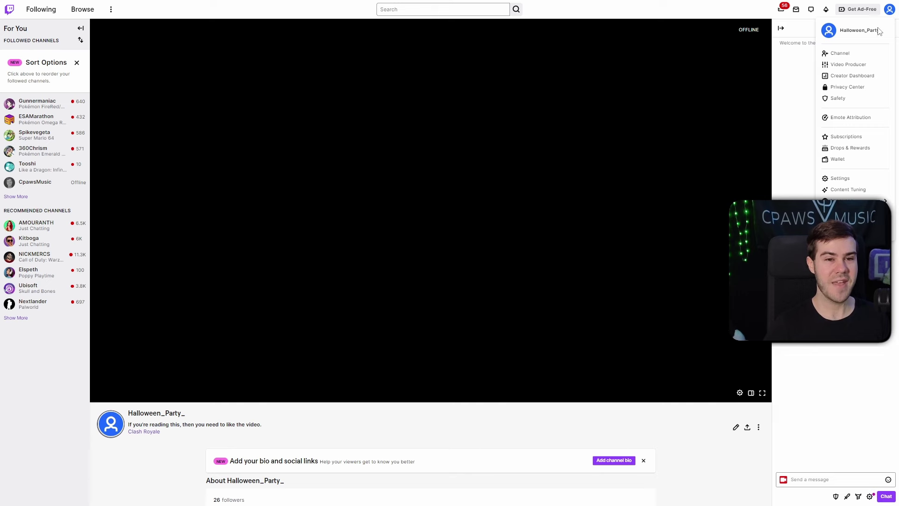
{"action": "left_click", "coordinate": [851, 76]}
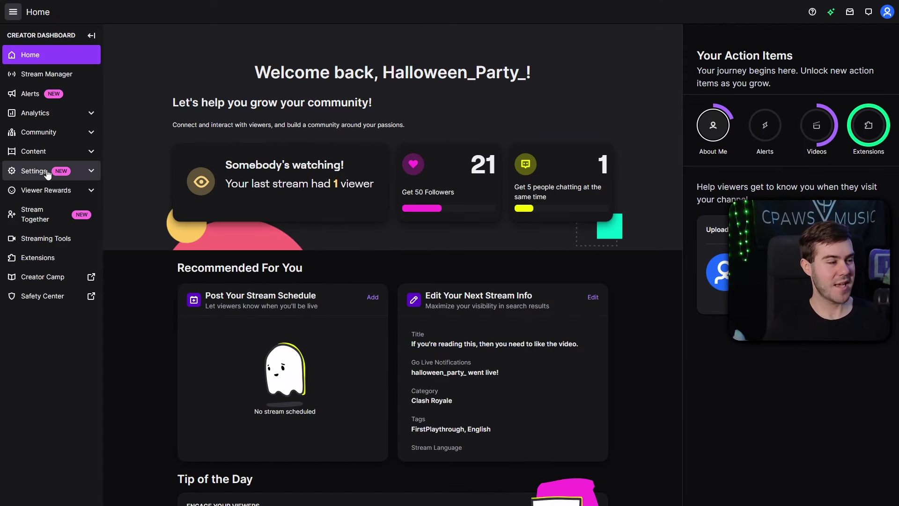
{"action": "left_click", "coordinate": [38, 177]}
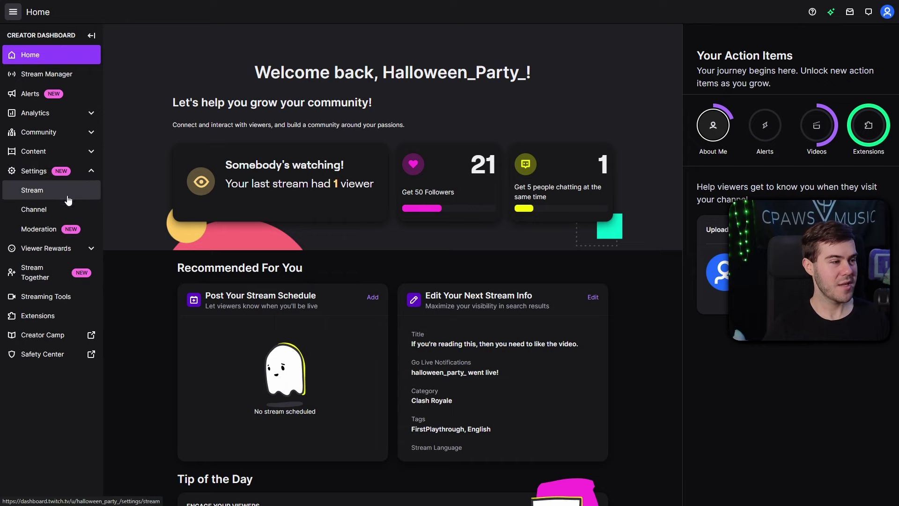
{"action": "left_click", "coordinate": [36, 211]}
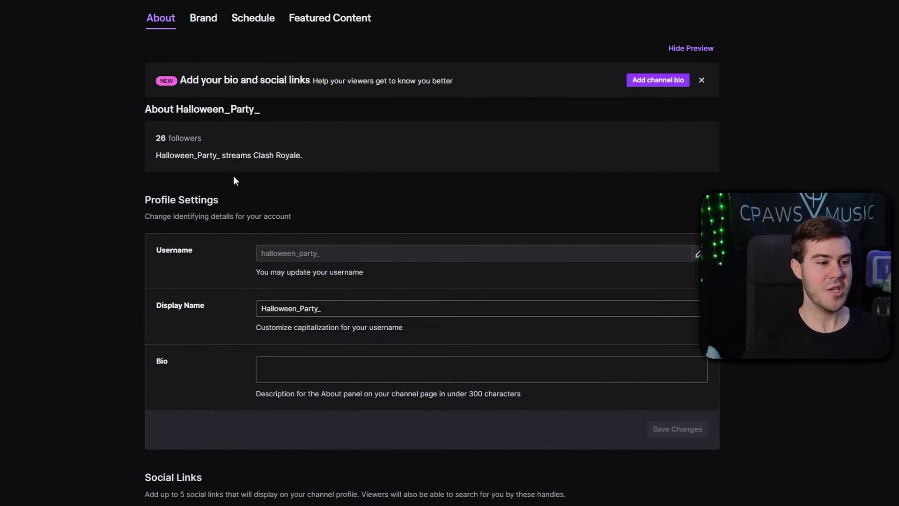
Step: Write and save a channel bio greeting viewers, giving the streamer's name, mentioning horror games and inviting them to grab candy and have a spooktacular time
{"action": "scroll", "coordinate": [229, 178], "scroll_direction": "down", "scroll_amount": 1}
{"action": "scroll", "coordinate": [277, 177], "scroll_direction": "up", "scroll_amount": 1}
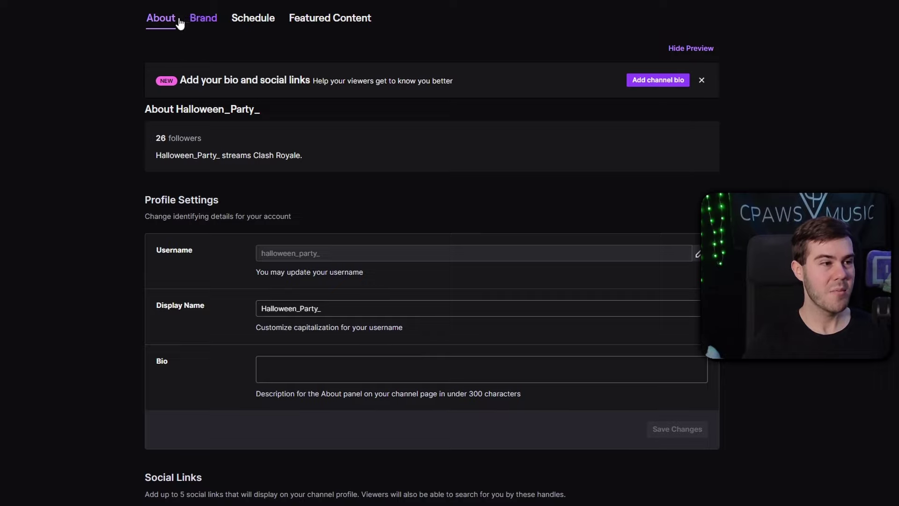
{"action": "scroll", "coordinate": [211, 89], "scroll_direction": "down", "scroll_amount": 3}
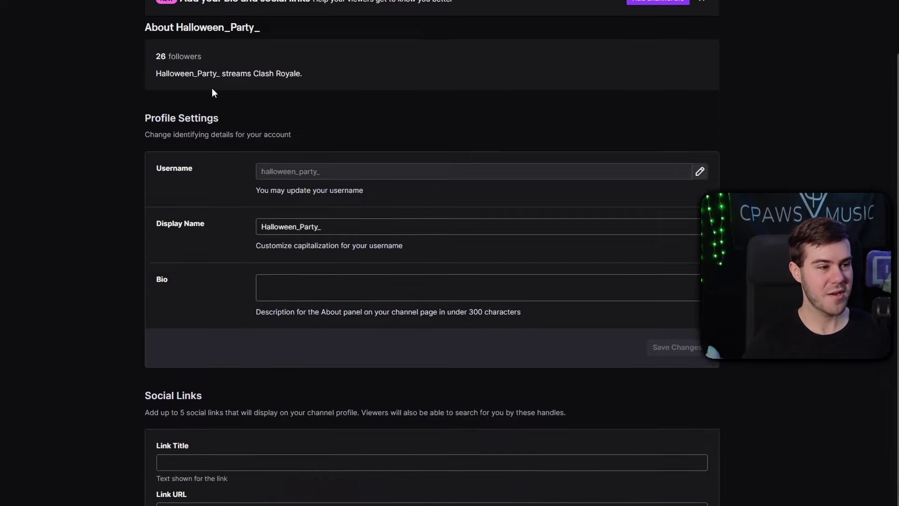
{"action": "left_click_drag", "start_coordinate": [145, 76], "coordinate": [219, 76]}
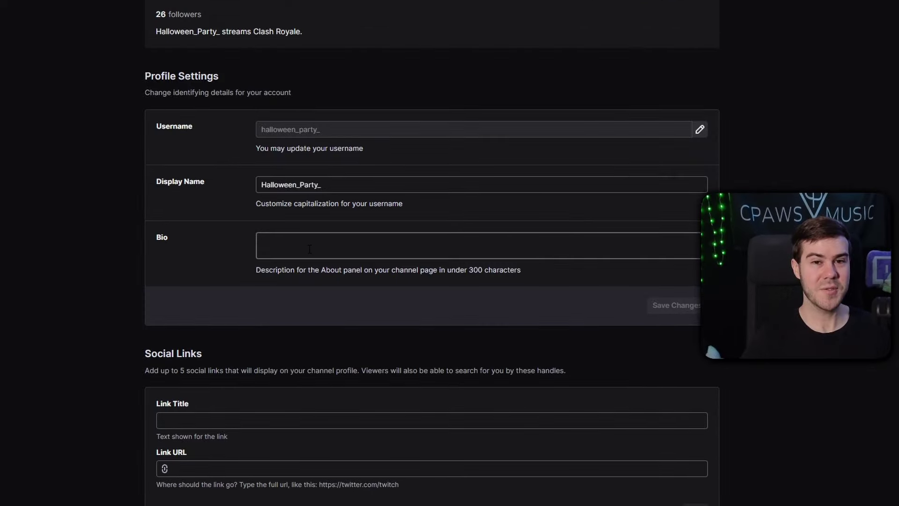
{"action": "left_click", "coordinate": [264, 184]}
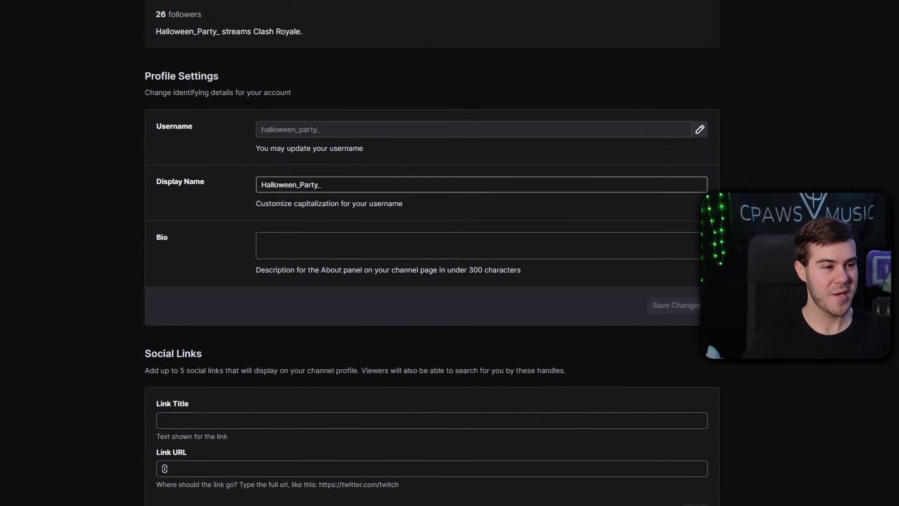
{"action": "left_click", "coordinate": [313, 244]}
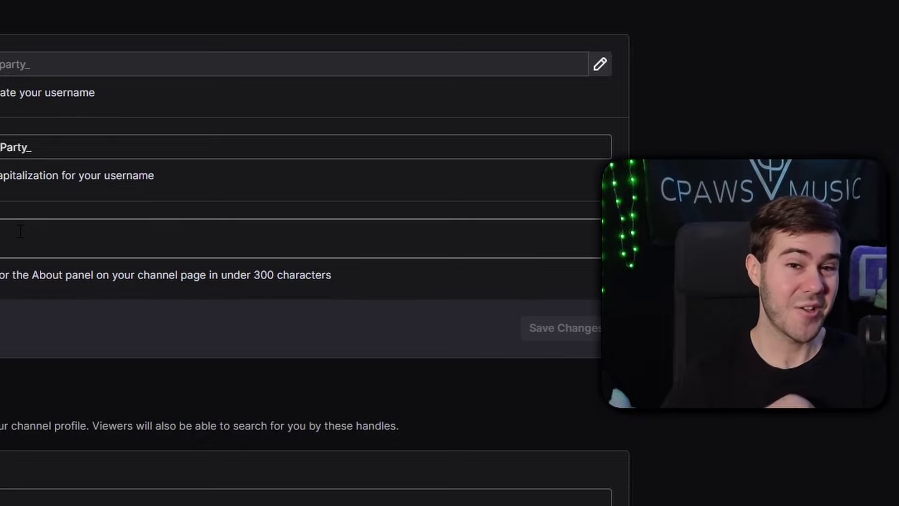
{"action": "left_click", "coordinate": [21, 231]}
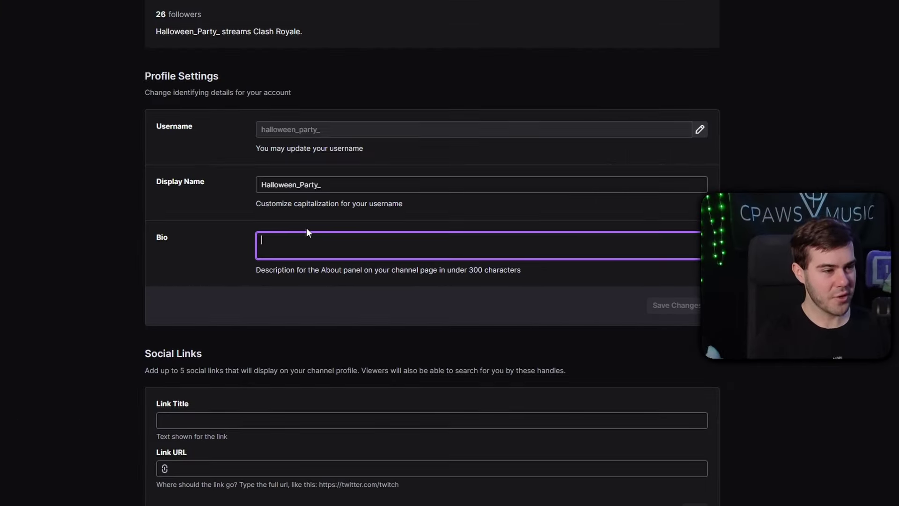
{"action": "type", "text": "My name is Cody and we play horror games on this channel so come grab some candy and have a spooktacular time"}
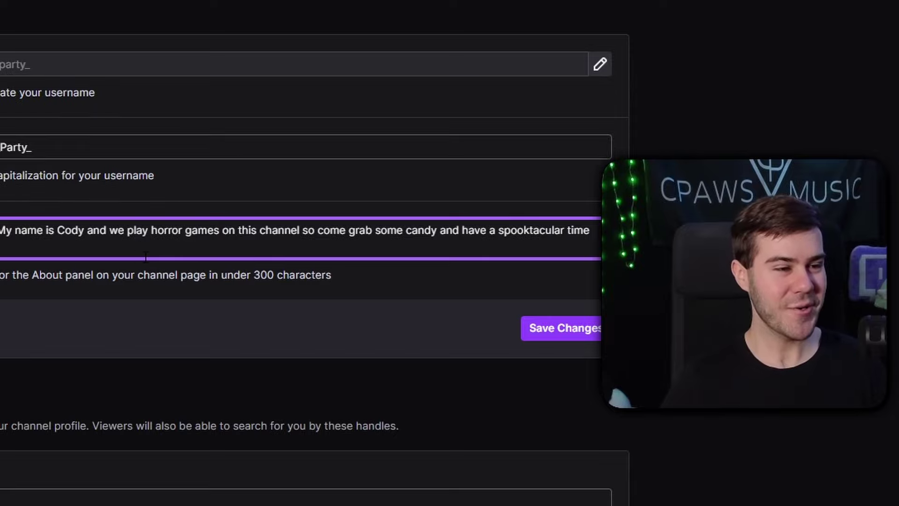
{"action": "left_click_drag", "start_coordinate": [2, 231], "coordinate": [451, 236]}
{"action": "left_click", "coordinate": [451, 236]}
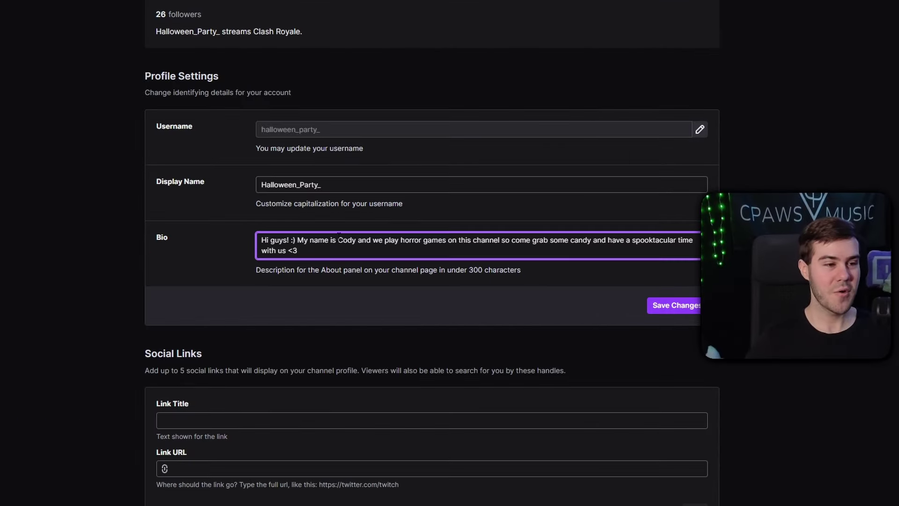
{"action": "left_click_drag", "start_coordinate": [396, 241], "coordinate": [448, 240]}
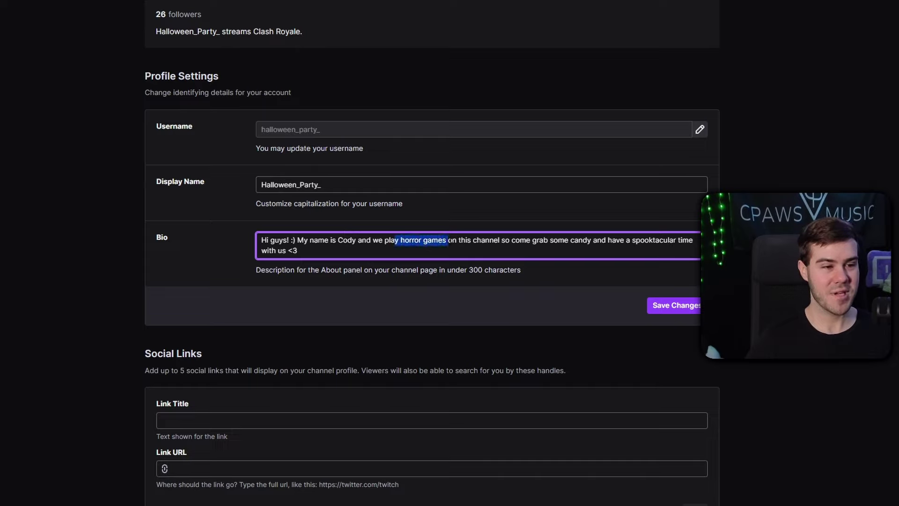
{"action": "left_click", "coordinate": [297, 250]}
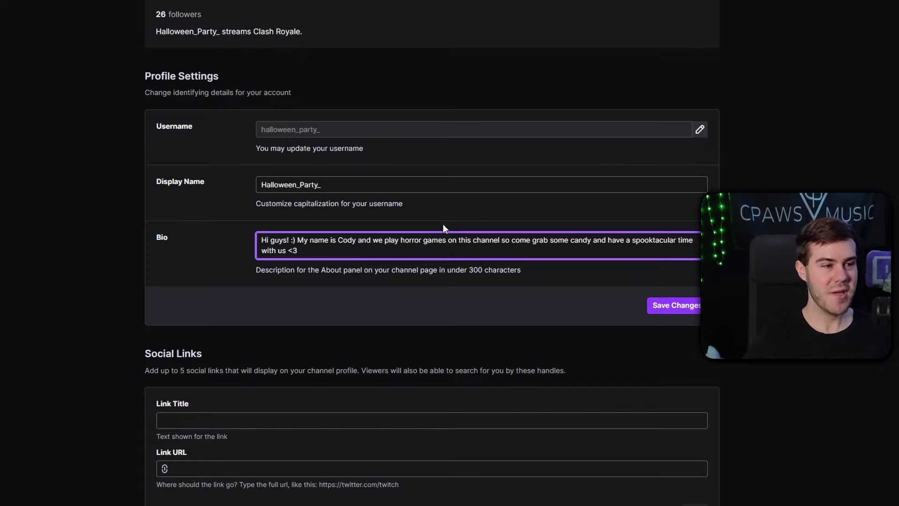
{"action": "left_click", "coordinate": [670, 307]}
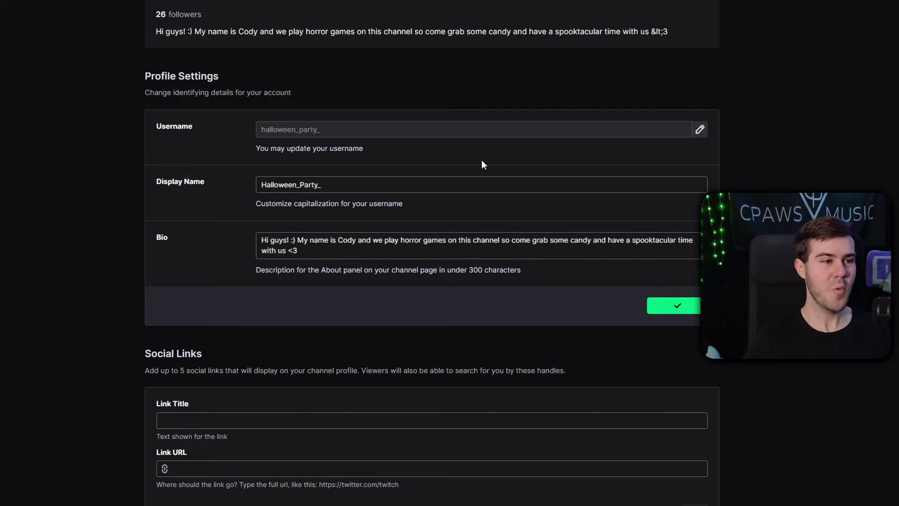
Step: Open the username change form, check how often the username can be updated, and close it without changes
{"action": "left_click", "coordinate": [700, 130]}
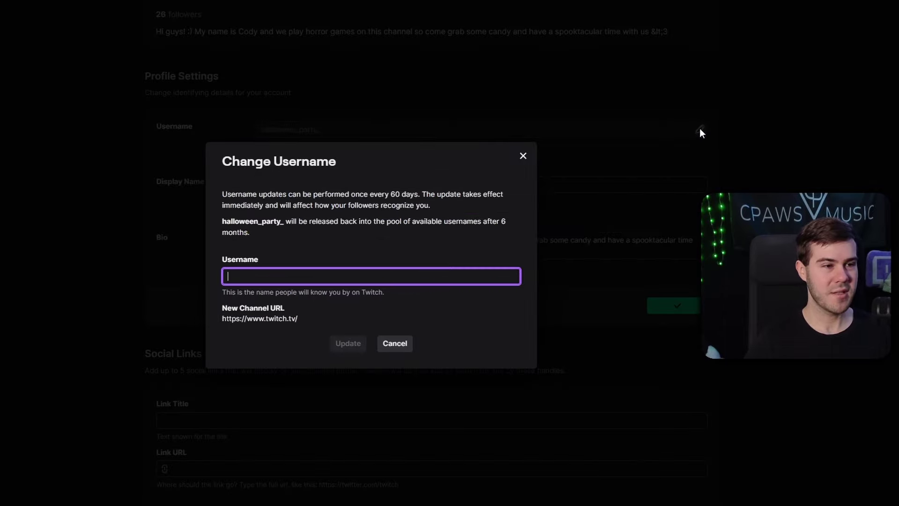
{"action": "left_click", "coordinate": [394, 197]}
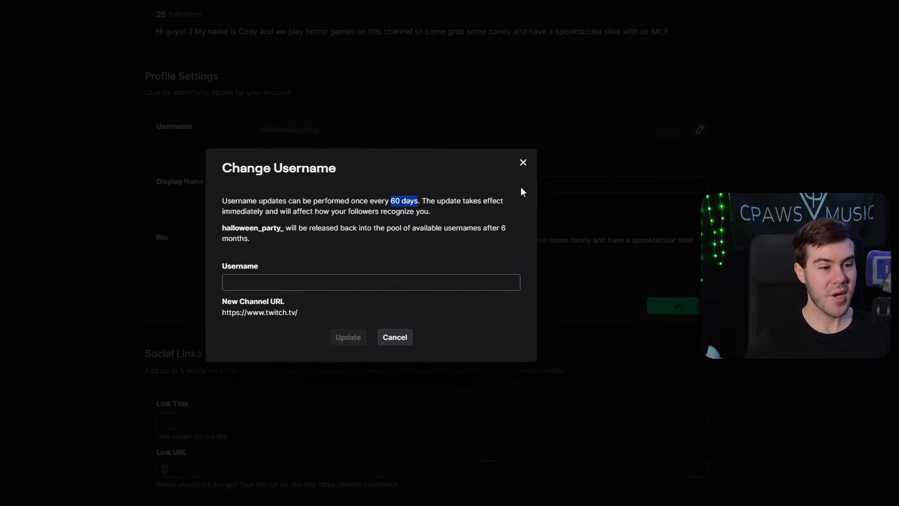
{"action": "left_click", "coordinate": [523, 164]}
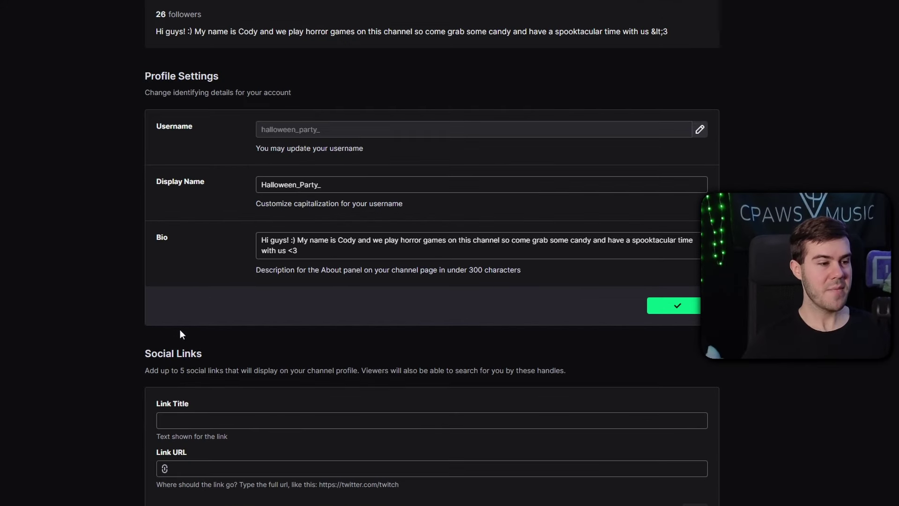
Step: Title the new social link TikTok and copy the profile's web address from the TikTok page
{"action": "left_click_drag", "start_coordinate": [140, 352], "coordinate": [214, 347]}
{"action": "left_click", "coordinate": [215, 347]}
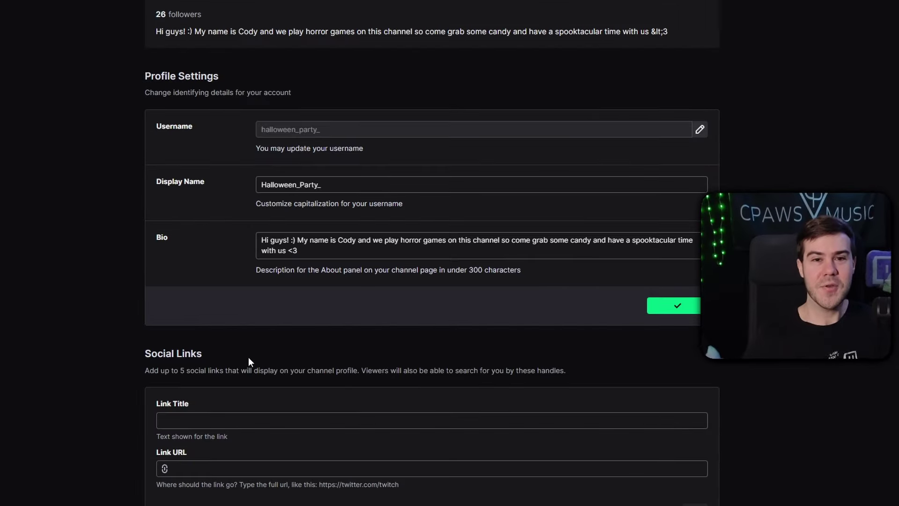
{"action": "left_click", "coordinate": [229, 419]}
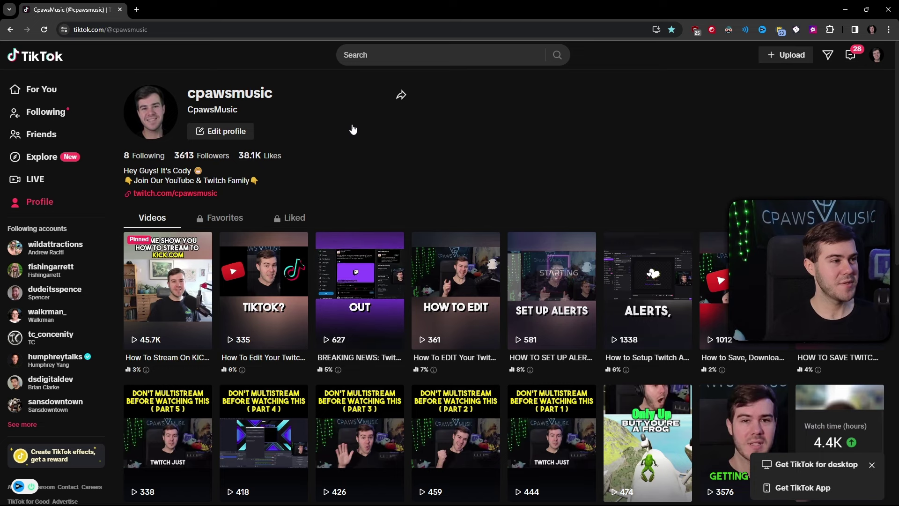
{"action": "left_click", "coordinate": [159, 31]}
{"action": "key", "text": "ctrl+c"}
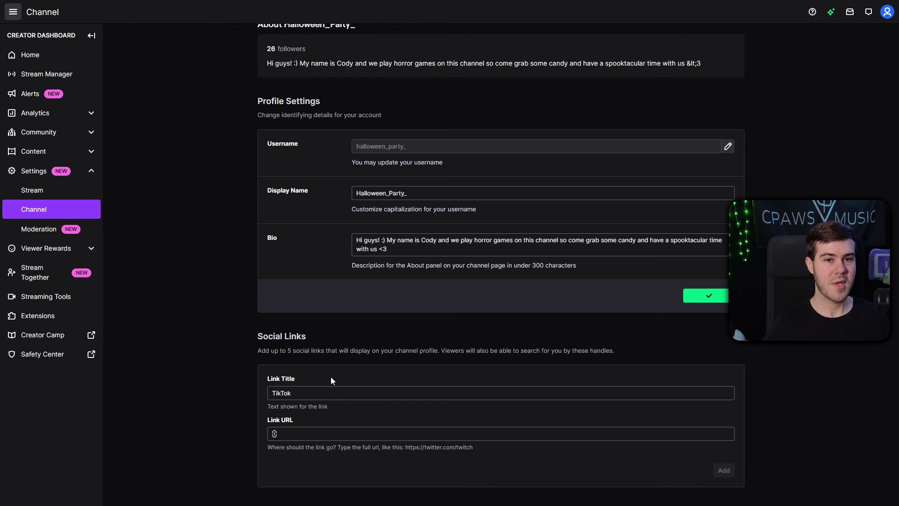
Step: Paste the copied TikTok profile address as the link URL and add the social link to the channel
{"action": "left_click", "coordinate": [308, 437]}
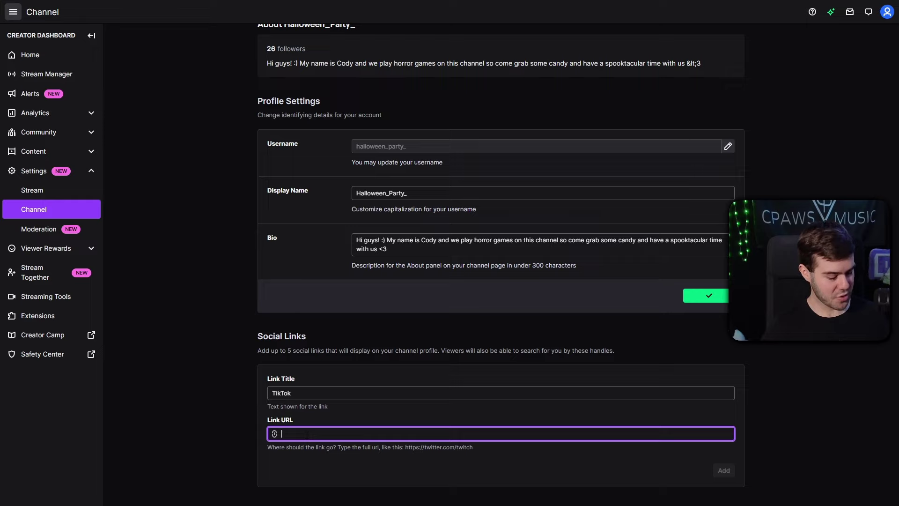
{"action": "key", "text": "ctrl+v"}
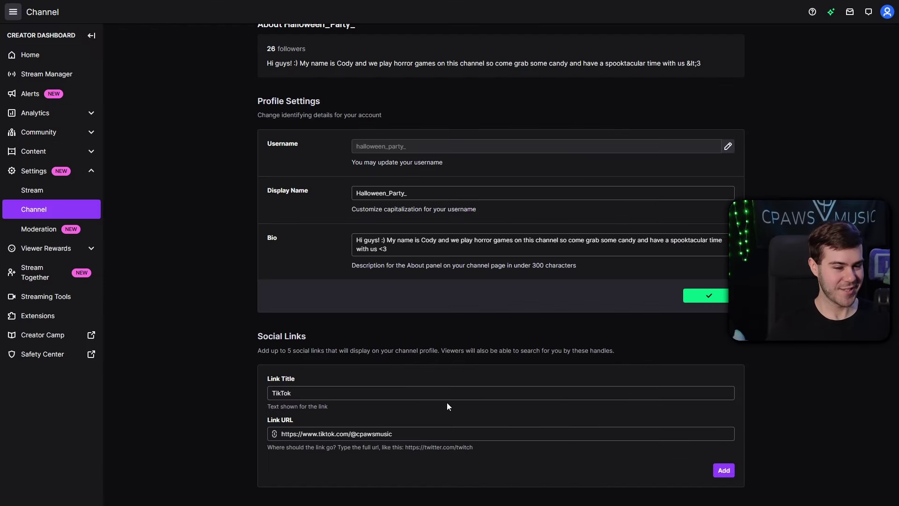
{"action": "left_click", "coordinate": [722, 473]}
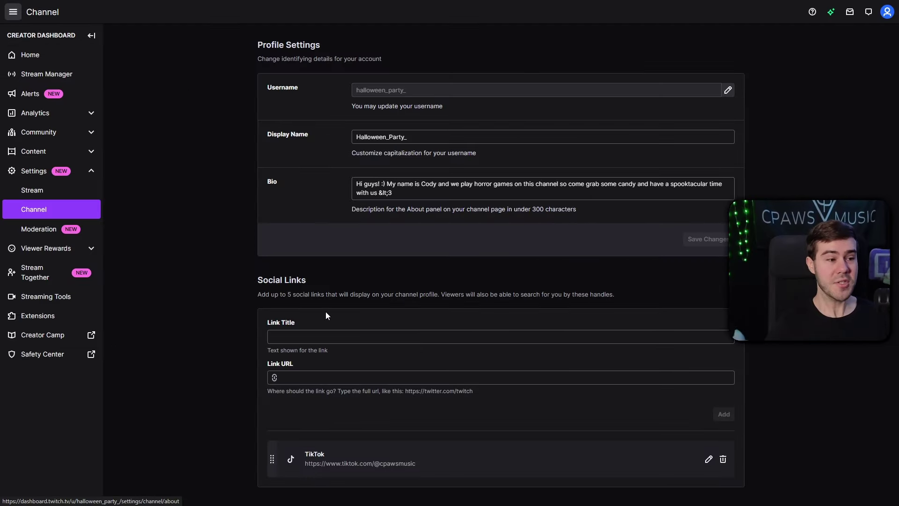
{"action": "left_click_drag", "start_coordinate": [288, 294], "coordinate": [321, 294]}
{"action": "left_click", "coordinate": [346, 336]}
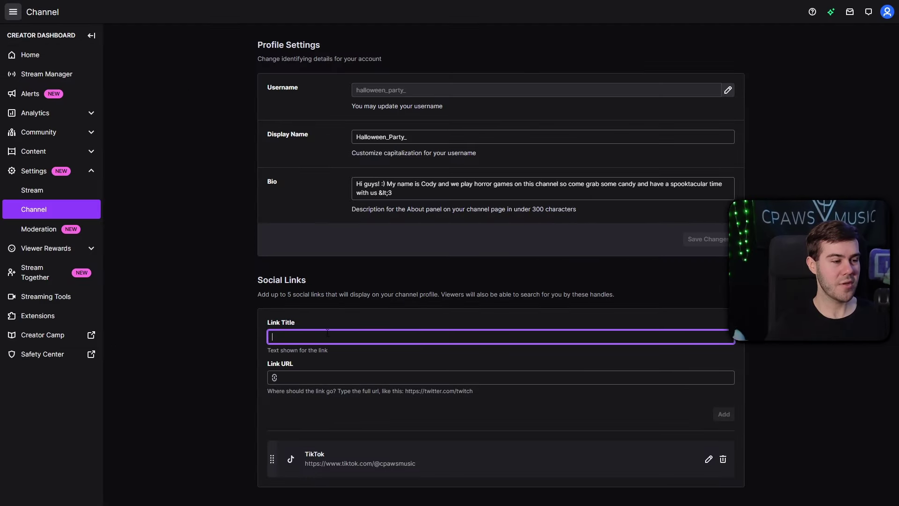
{"action": "left_click", "coordinate": [346, 315]}
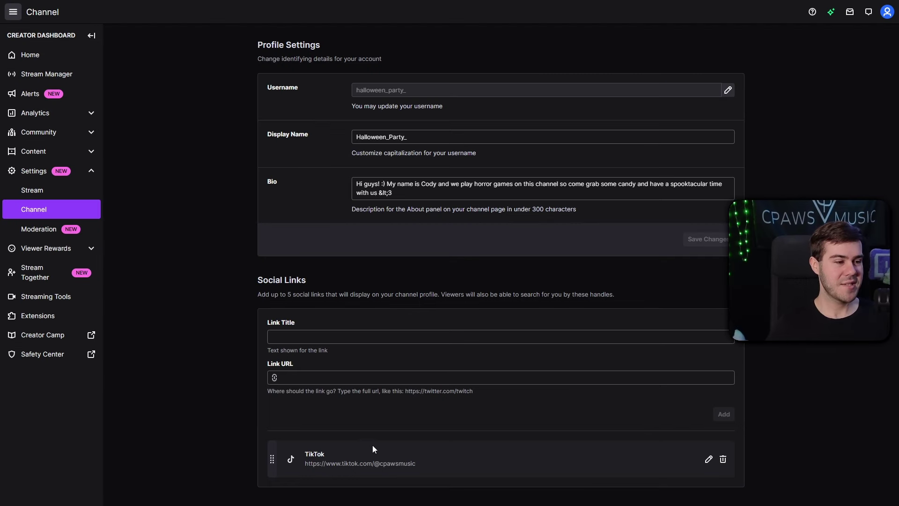
Step: Save the white ghost image as the profile picture in the Brand settings and review the allowed file formats and size limit
{"action": "scroll", "coordinate": [367, 434], "scroll_direction": "up", "scroll_amount": 3}
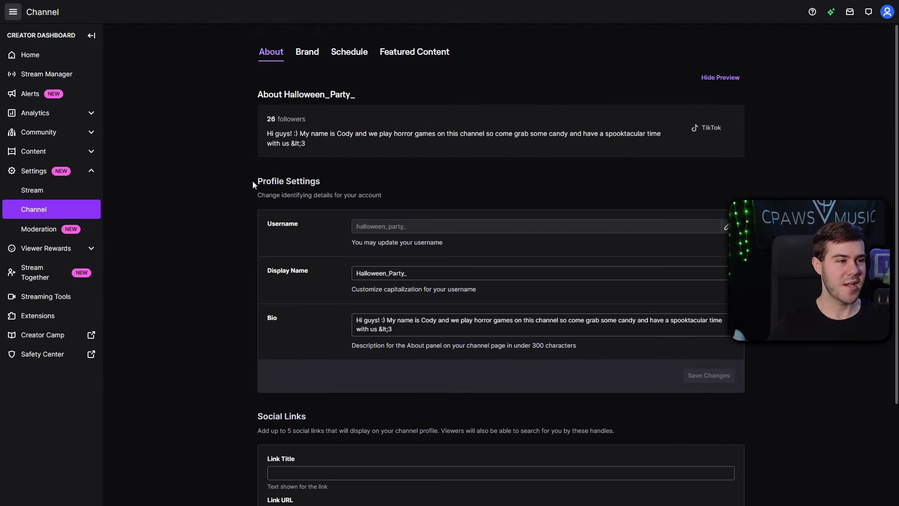
{"action": "left_click", "coordinate": [309, 56]}
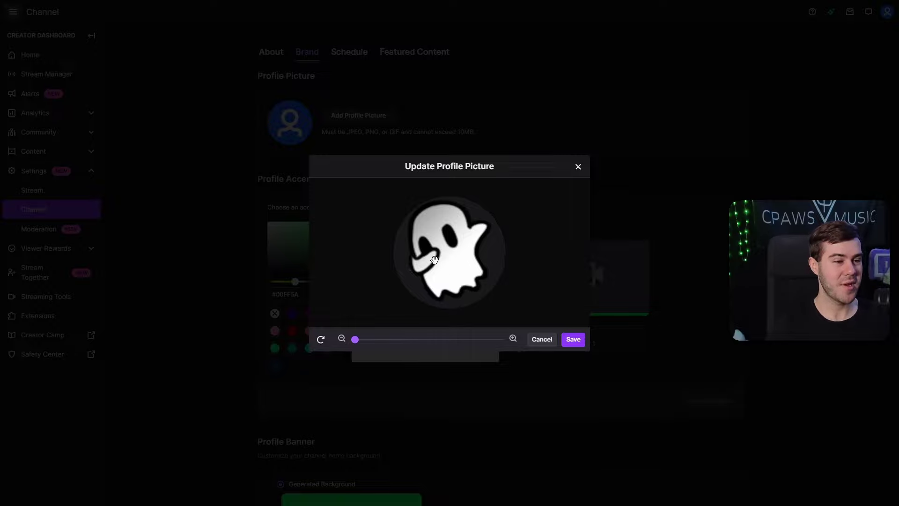
{"action": "left_click", "coordinate": [574, 339]}
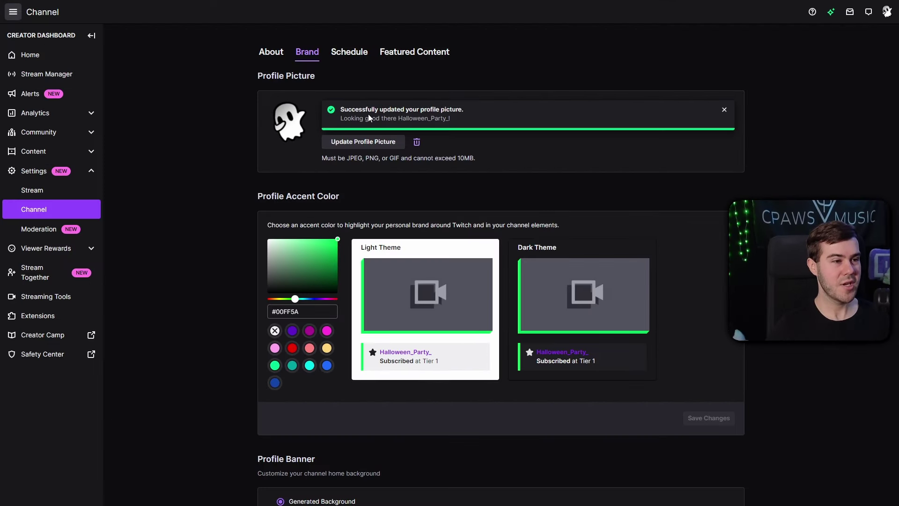
{"action": "left_click_drag", "start_coordinate": [340, 120], "coordinate": [451, 122]}
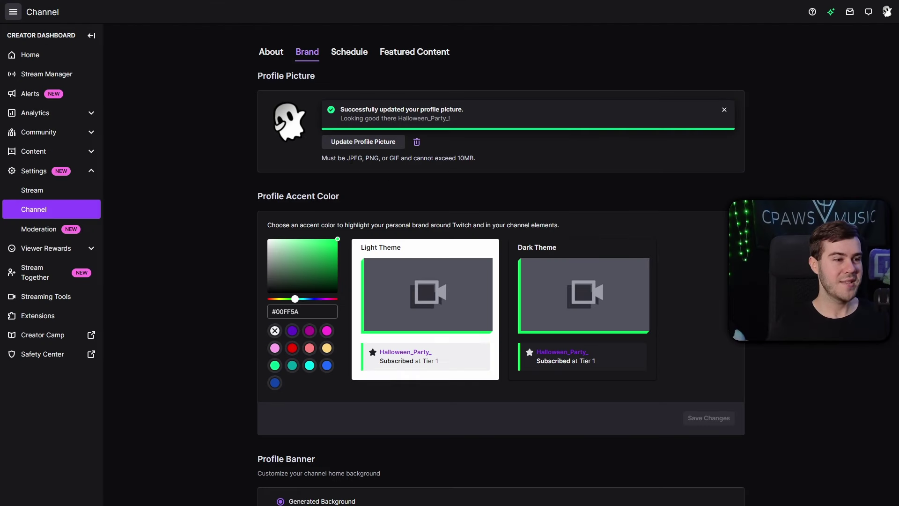
{"action": "left_click_drag", "start_coordinate": [346, 158], "coordinate": [401, 161]}
{"action": "left_click", "coordinate": [440, 159]}
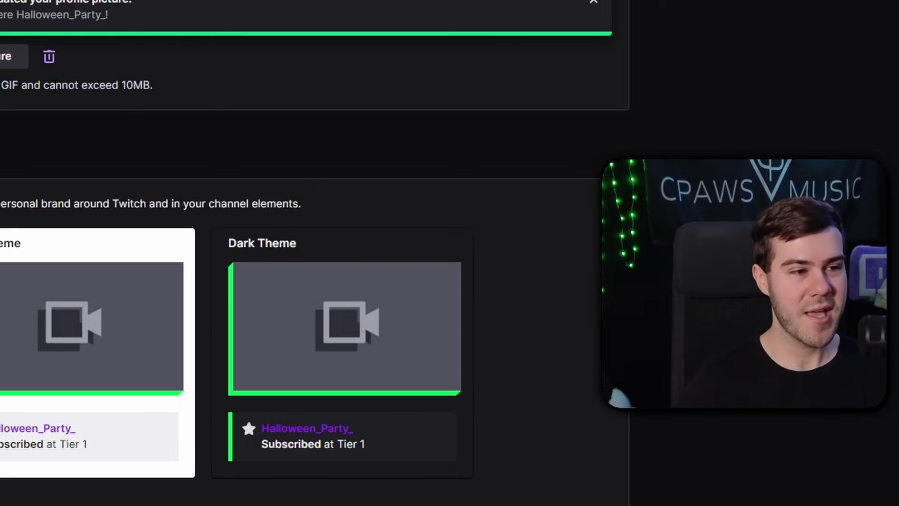
{"action": "left_click_drag", "start_coordinate": [43, 87], "coordinate": [153, 87]}
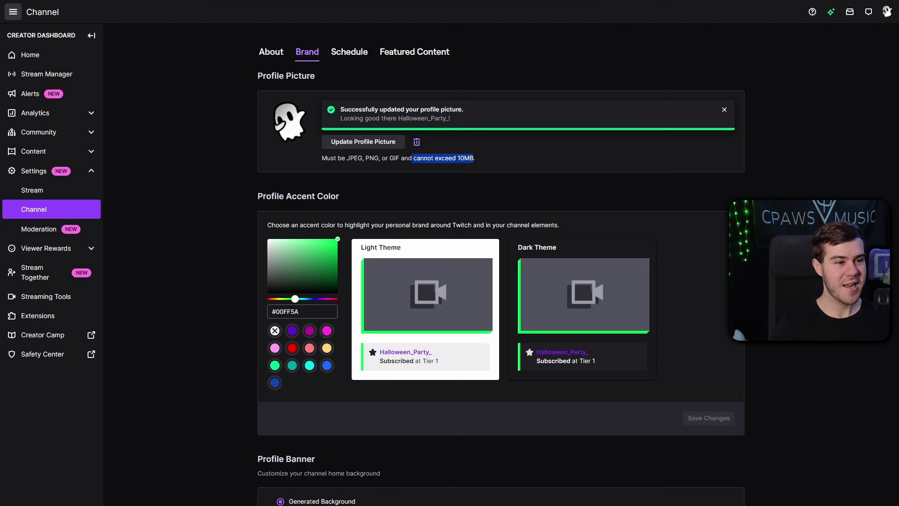
{"action": "left_click", "coordinate": [158, 87]}
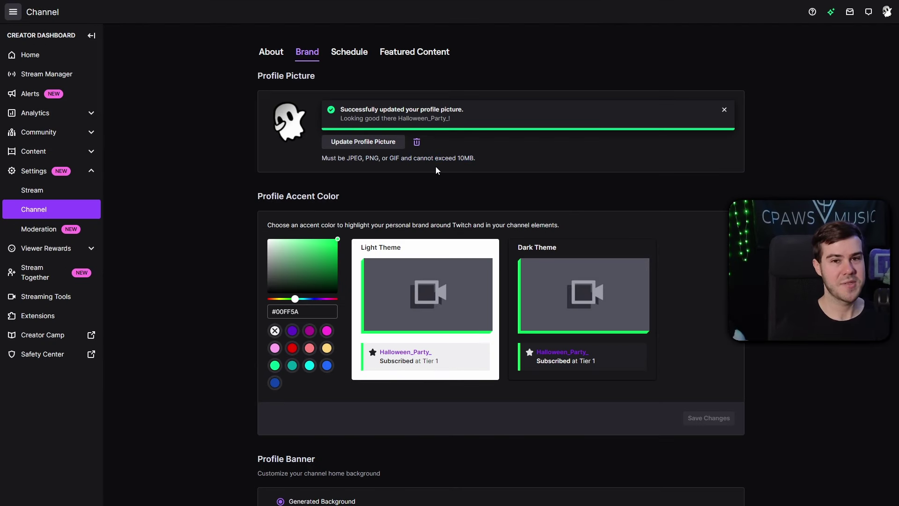
Step: Set the profile accent color to the bright green #00FF29 and save the change
{"action": "scroll", "coordinate": [434, 159], "scroll_direction": "down", "scroll_amount": 2}
{"action": "left_click_drag", "start_coordinate": [257, 102], "coordinate": [359, 105]}
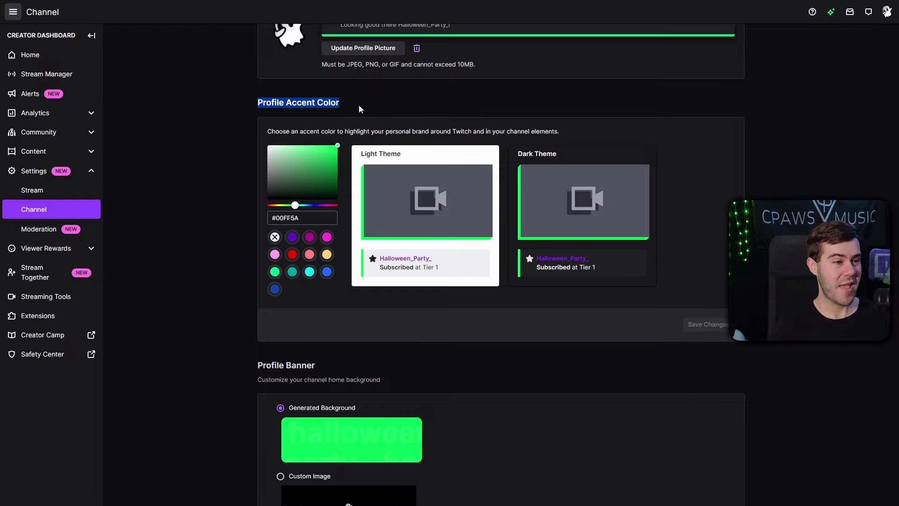
{"action": "left_click", "coordinate": [388, 127]}
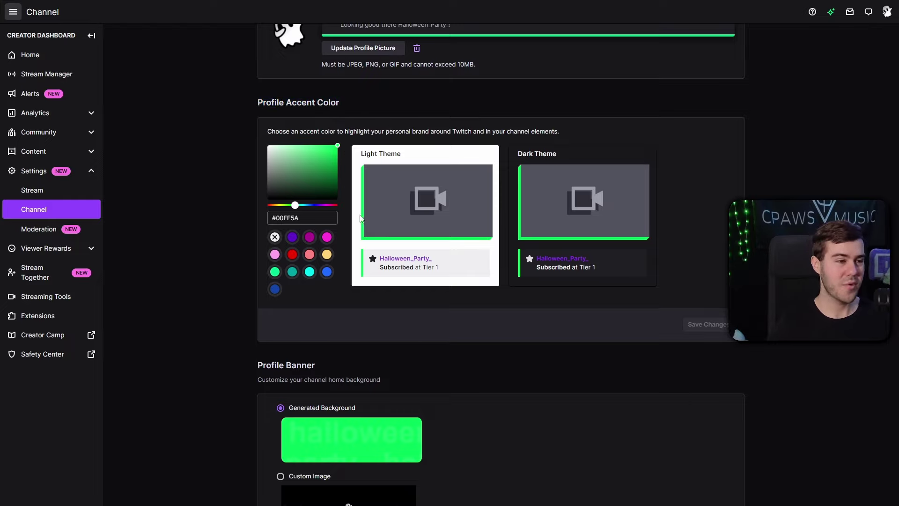
{"action": "scroll", "coordinate": [355, 262], "scroll_direction": "down", "scroll_amount": 3}
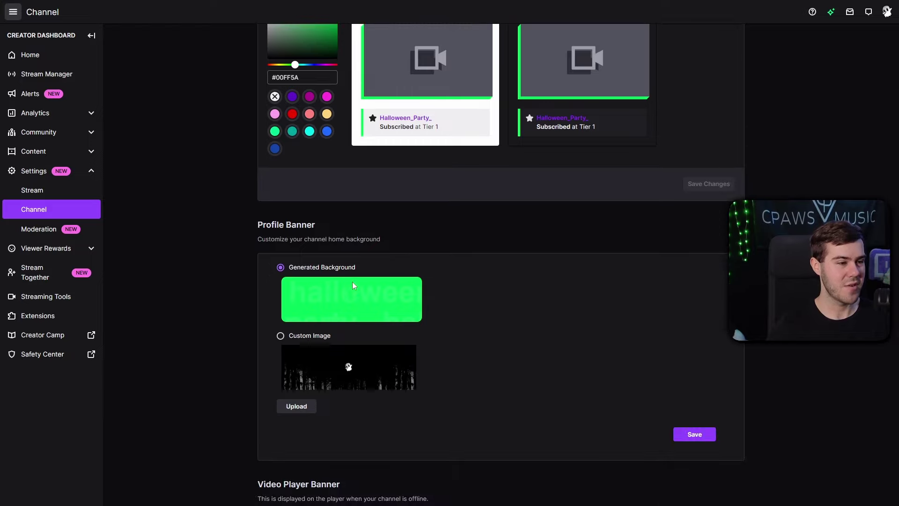
{"action": "scroll", "coordinate": [363, 287], "scroll_direction": "up", "scroll_amount": 3}
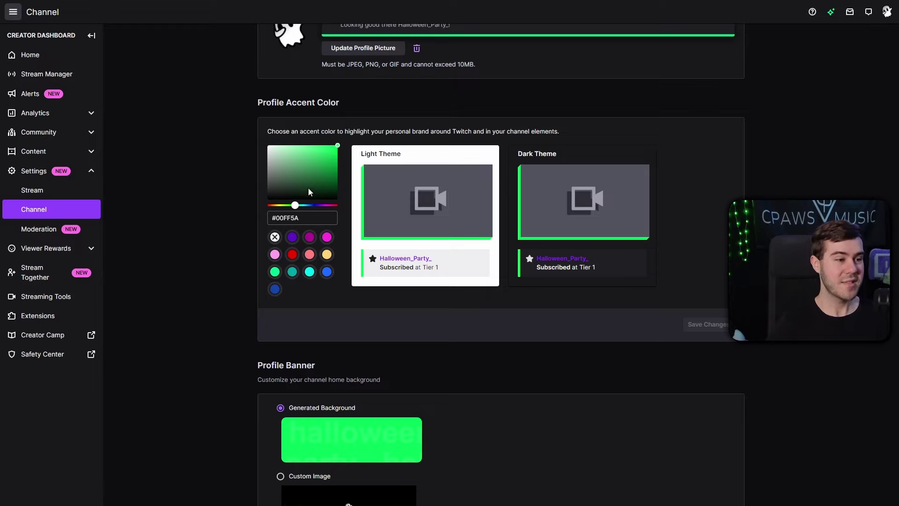
{"action": "left_click_drag", "start_coordinate": [295, 205], "coordinate": [292, 205]}
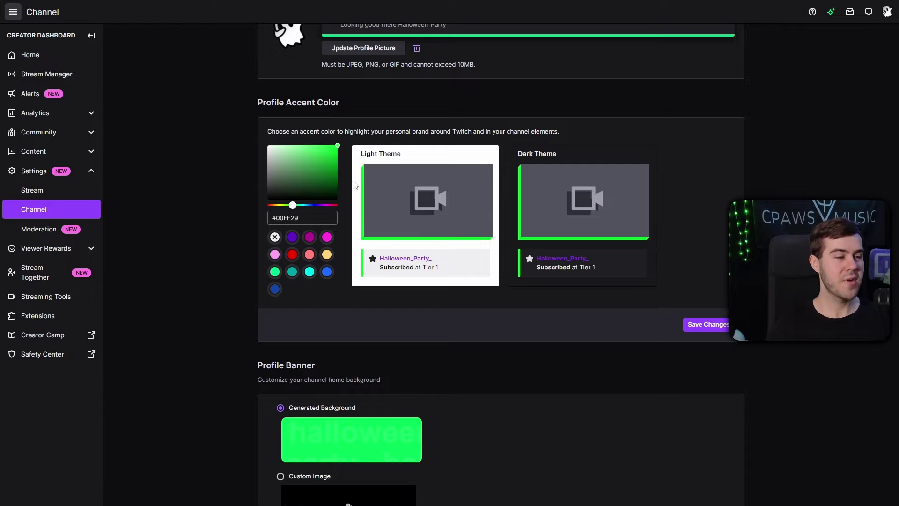
{"action": "left_click", "coordinate": [706, 327]}
Step: Open the channel page and check how the accent color looks in the generated home background
{"action": "scroll", "coordinate": [503, 323], "scroll_direction": "down", "scroll_amount": 5}
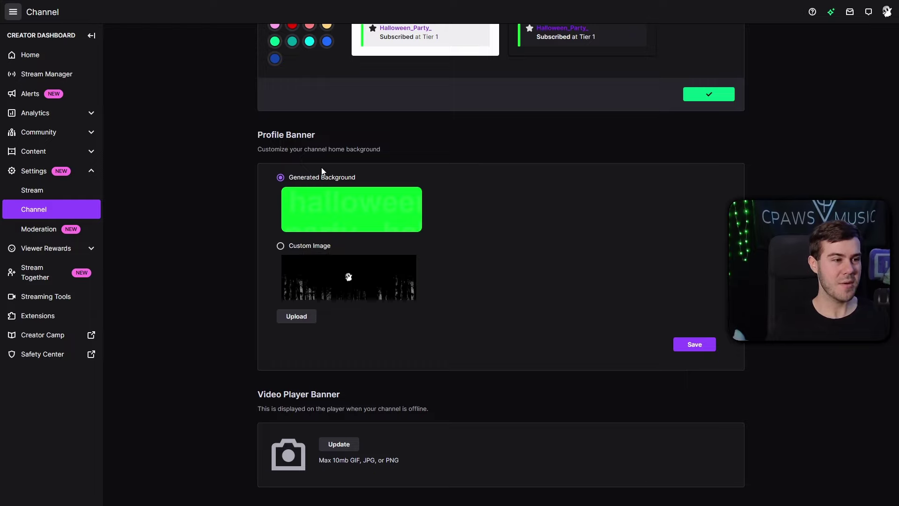
{"action": "left_click", "coordinate": [886, 11]}
{"action": "left_click", "coordinate": [732, 141]}
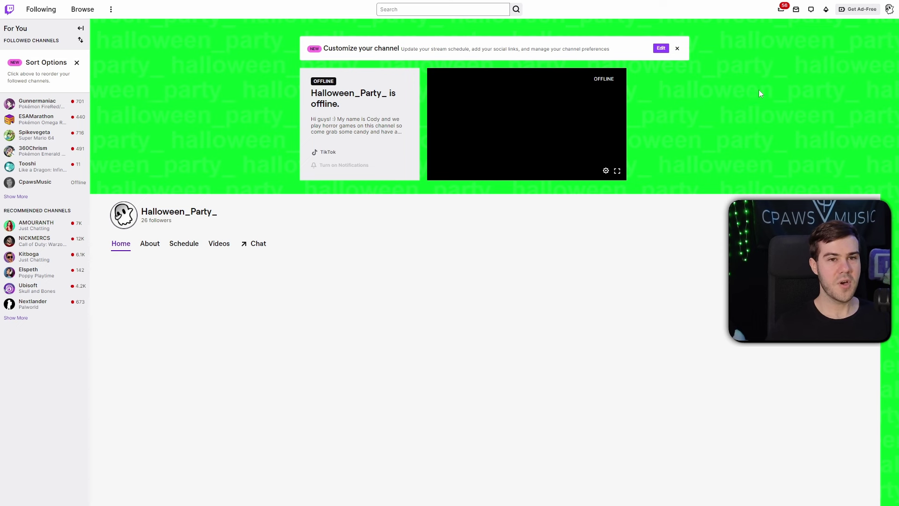
{"action": "left_click", "coordinate": [892, 10]}
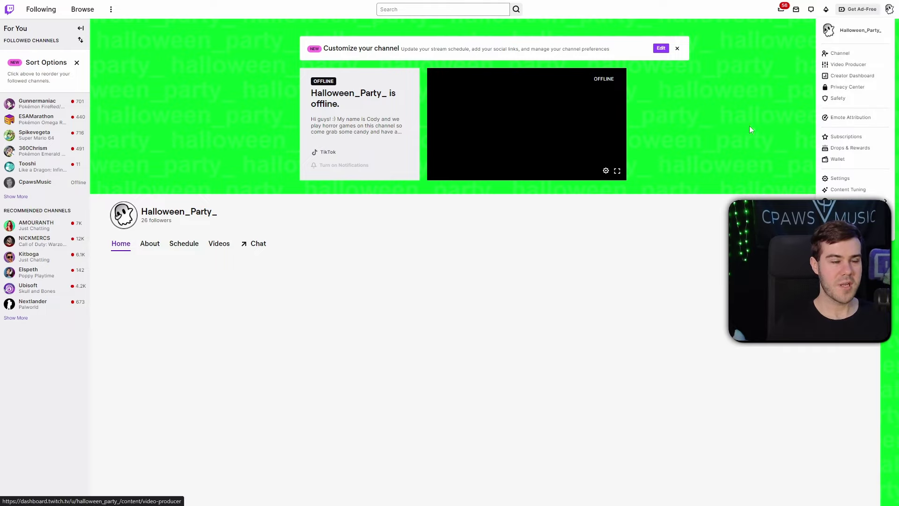
{"action": "left_click", "coordinate": [623, 222]}
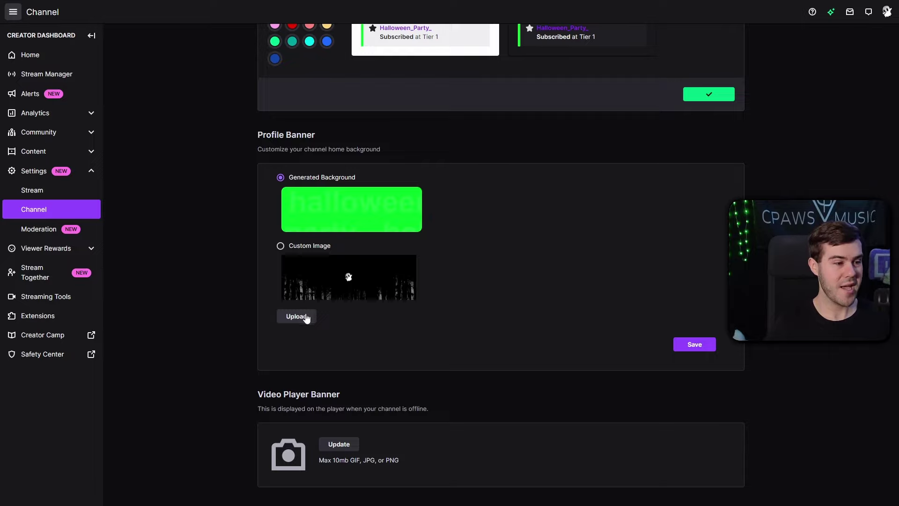
Step: Upload DarkMode-twitch-profile-banner-blank from the DarkMode-Series-Premium Twitch-Profile PNG folder as the custom profile banner and save it
{"action": "left_click", "coordinate": [311, 251]}
{"action": "left_click", "coordinate": [301, 319]}
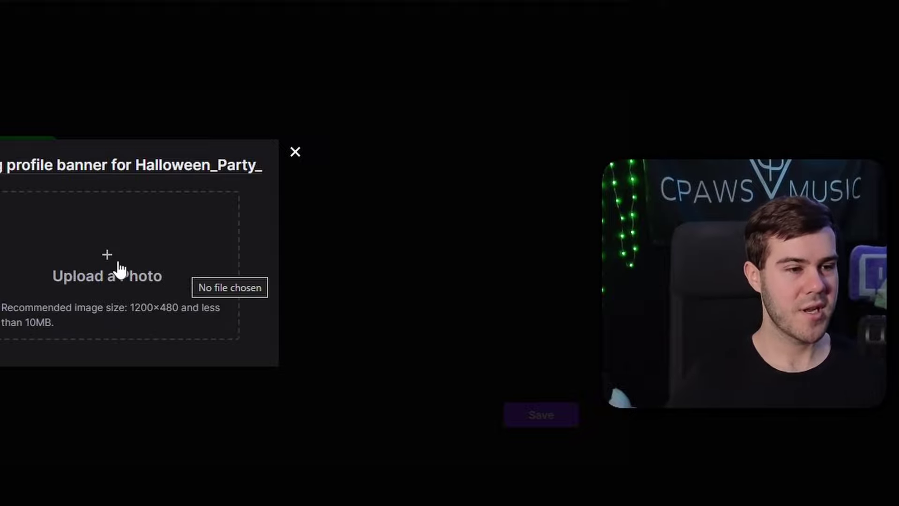
{"action": "left_click", "coordinate": [112, 237]}
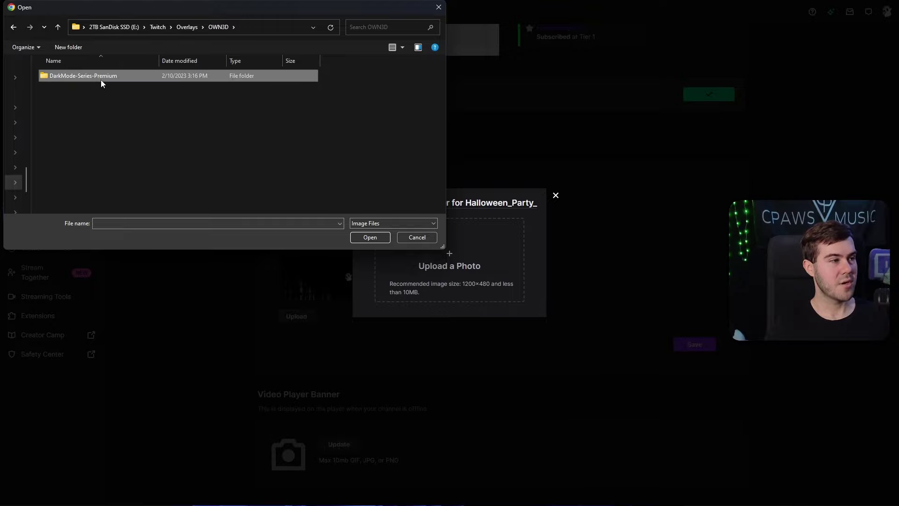
{"action": "double_click", "coordinate": [100, 79]}
{"action": "double_click", "coordinate": [108, 93]}
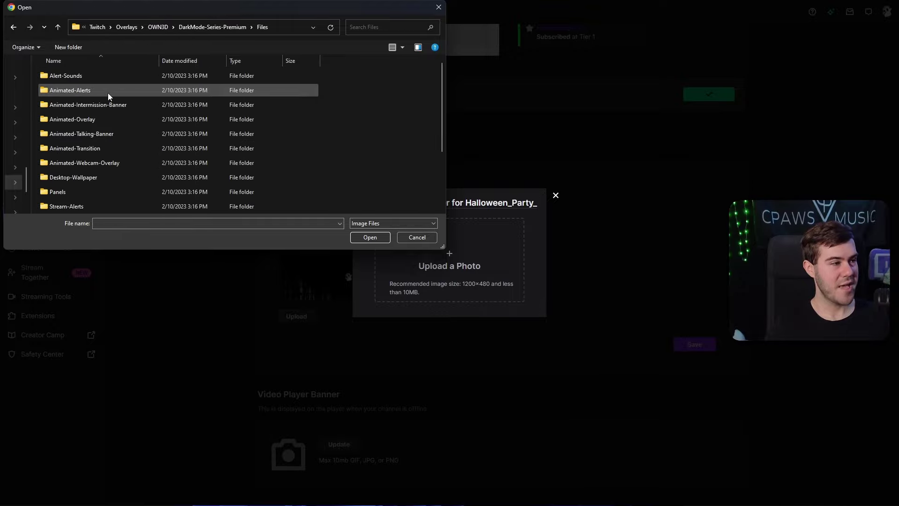
{"action": "scroll", "coordinate": [126, 162], "scroll_direction": "down", "scroll_amount": 2}
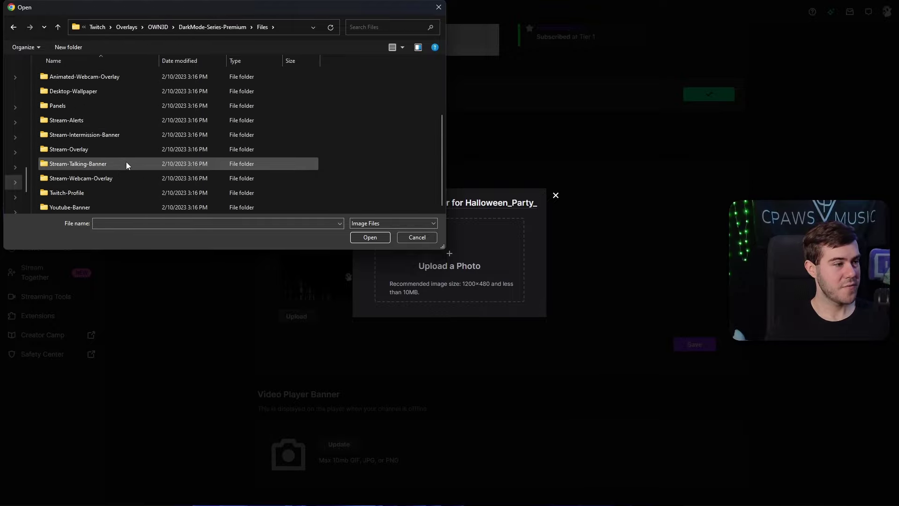
{"action": "double_click", "coordinate": [88, 192]}
{"action": "double_click", "coordinate": [86, 75]}
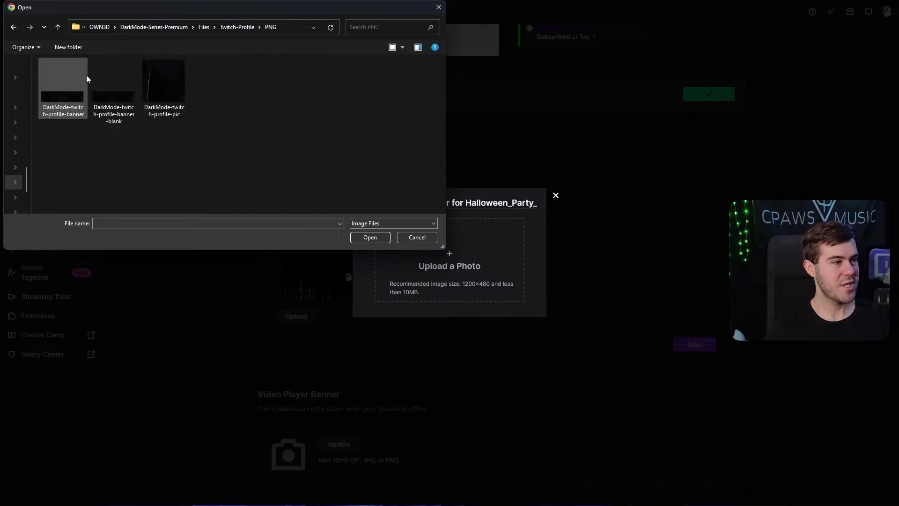
{"action": "double_click", "coordinate": [121, 104]}
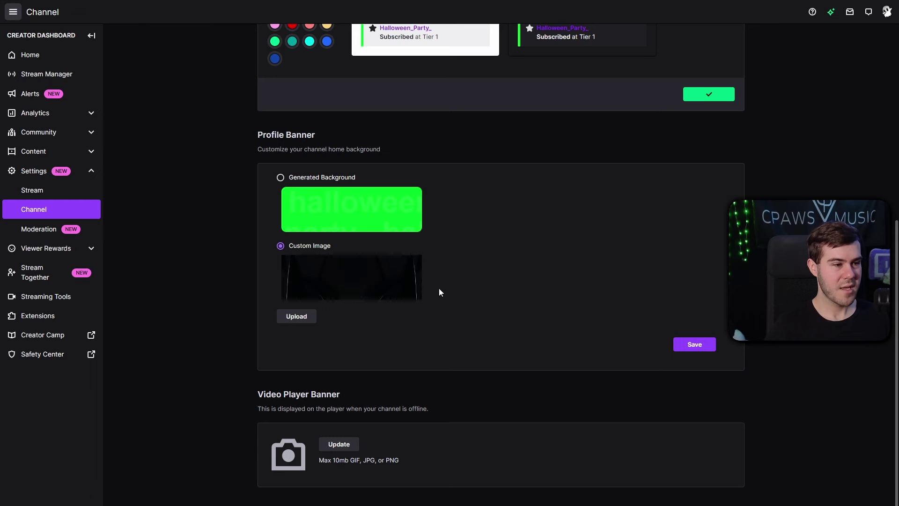
{"action": "left_click", "coordinate": [694, 345]}
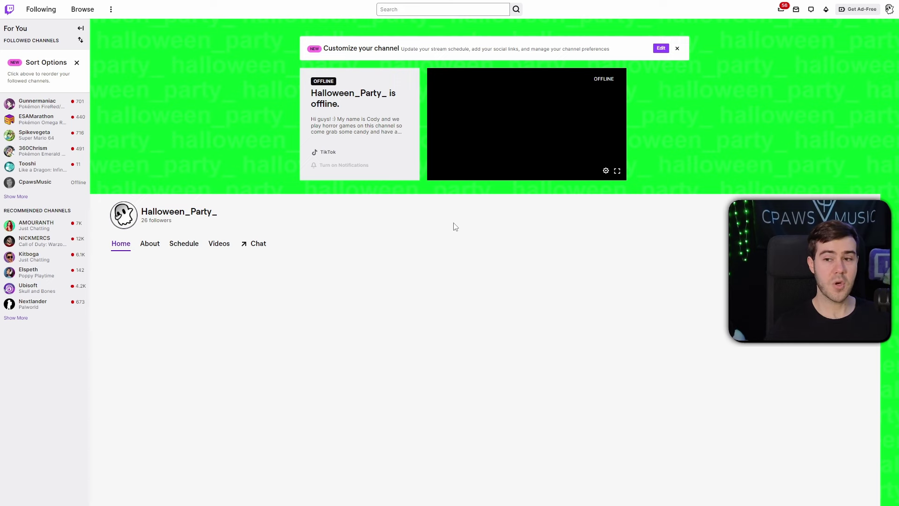
Step: Reload the channel page to check the new banner, and view the channel's chat page with its About section
{"action": "key", "text": "F5"}
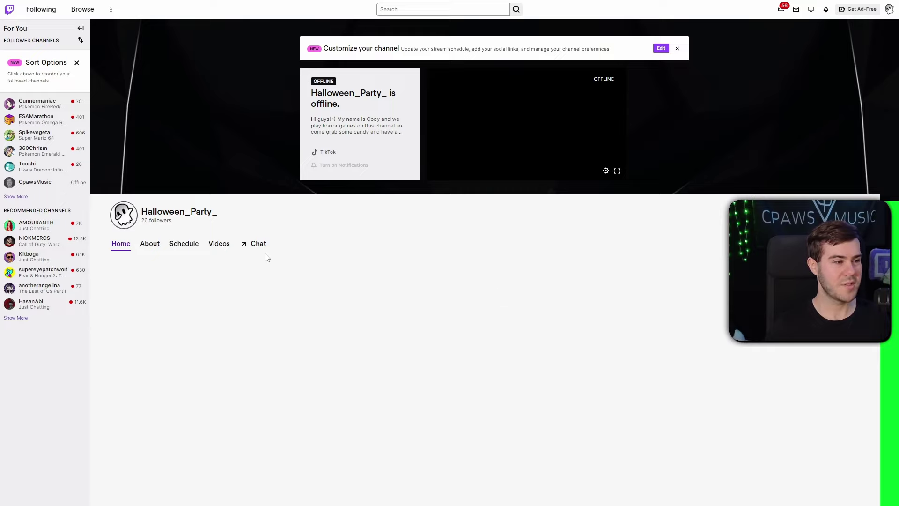
{"action": "left_click", "coordinate": [255, 246]}
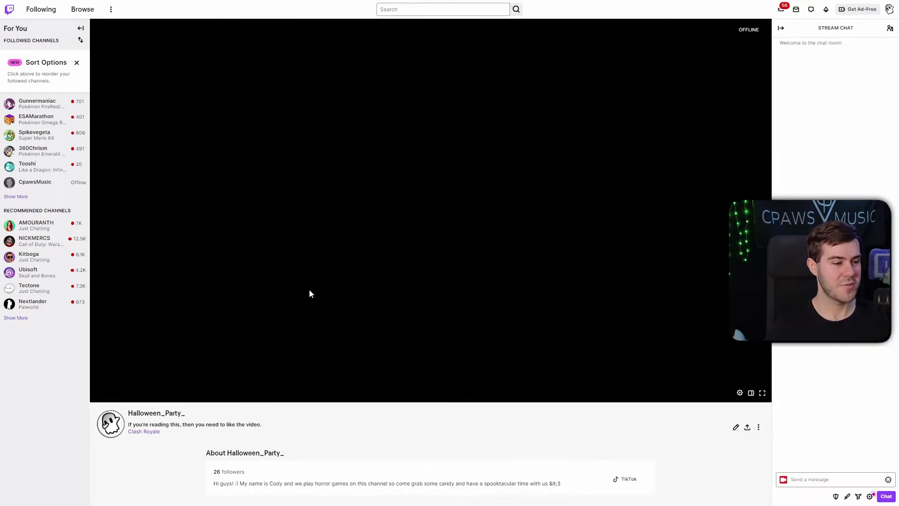
{"action": "scroll", "coordinate": [309, 293], "scroll_direction": "down", "scroll_amount": 4}
{"action": "scroll", "coordinate": [410, 305], "scroll_direction": "up", "scroll_amount": 1}
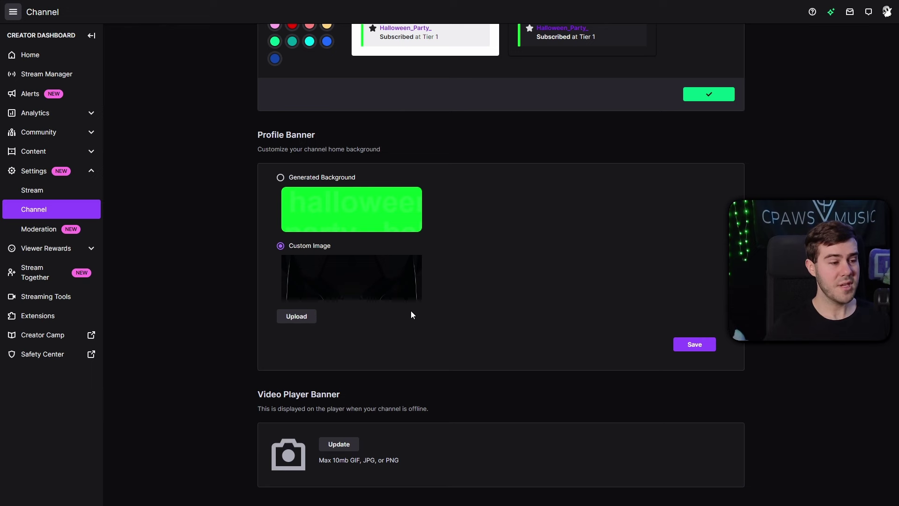
Step: Switch to the Pixlr editor and create a new blank image 1200 px wide and 480 px high
{"action": "left_click", "coordinate": [307, 317]}
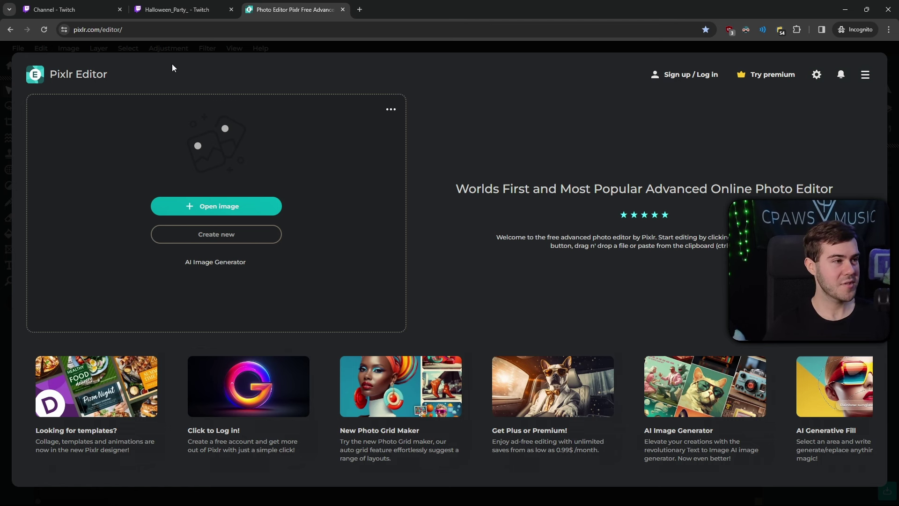
{"action": "left_click_drag", "start_coordinate": [78, 29], "coordinate": [95, 28]}
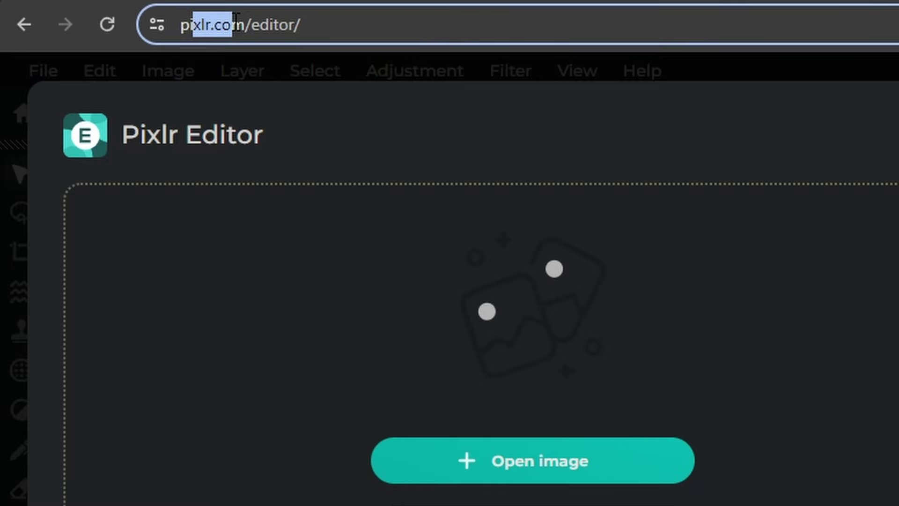
{"action": "left_click_drag", "start_coordinate": [236, 21], "coordinate": [251, 25]}
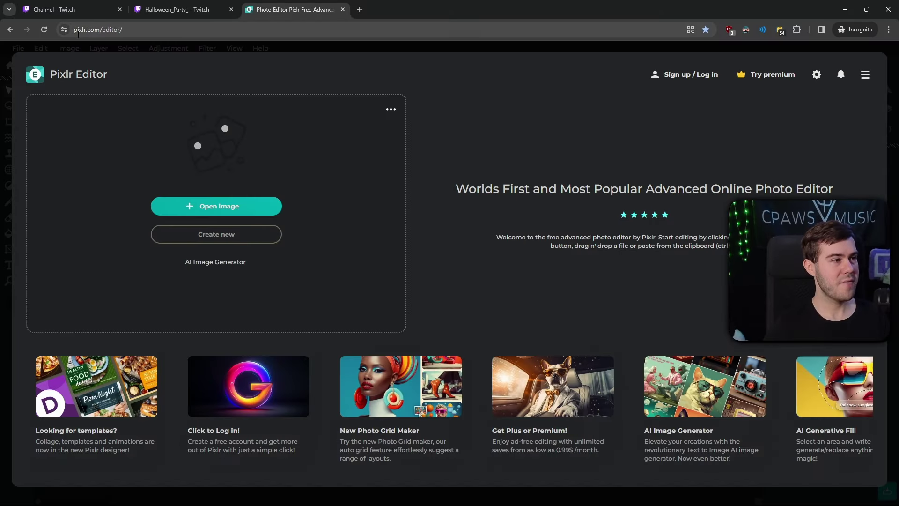
{"action": "left_click", "coordinate": [216, 238]}
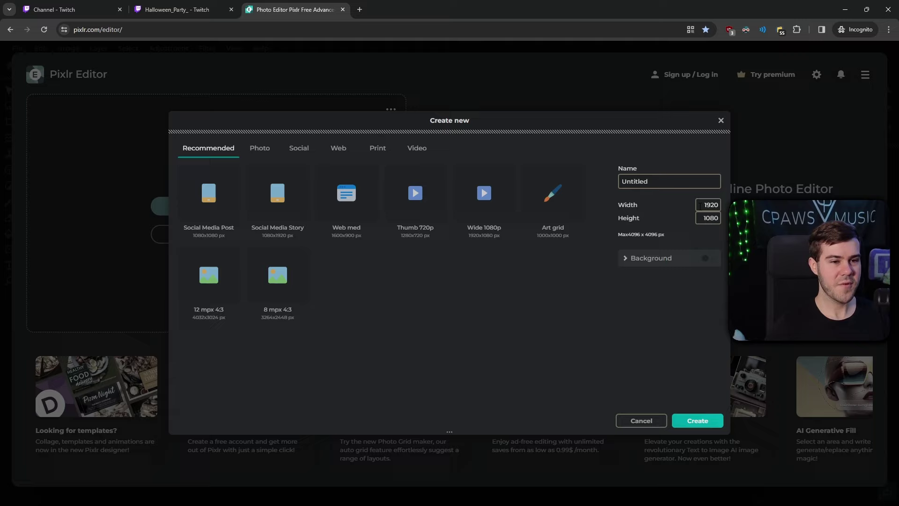
{"action": "left_click", "coordinate": [565, 167]}
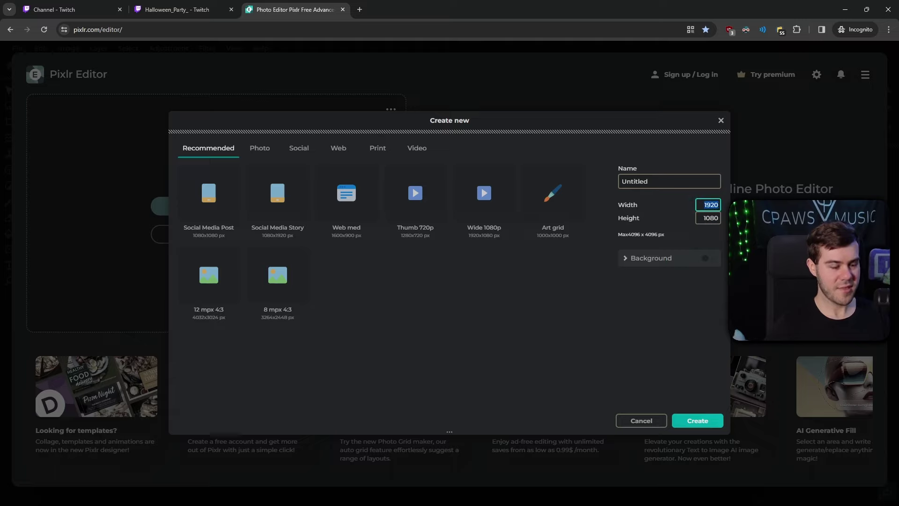
{"action": "type", "text": "1200"}
{"action": "key", "text": "Tab"}
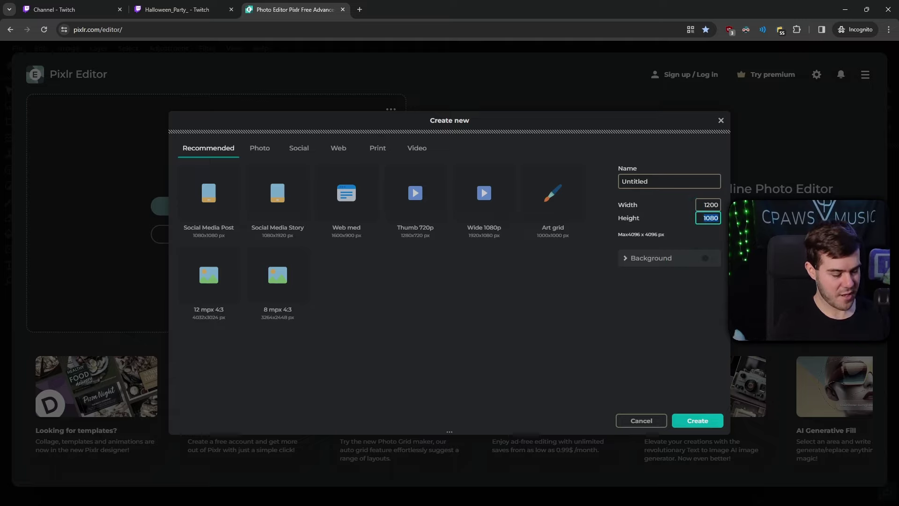
{"action": "type", "text": "4"}
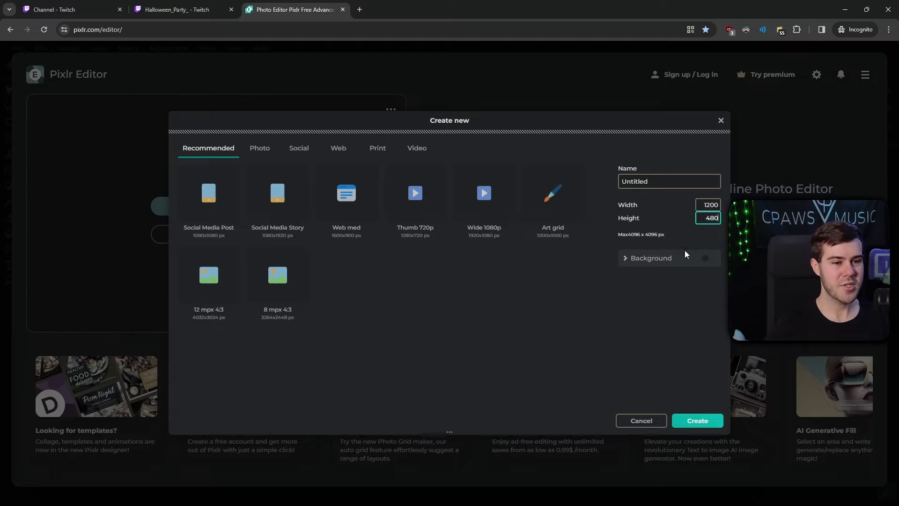
{"action": "left_click", "coordinate": [703, 419]}
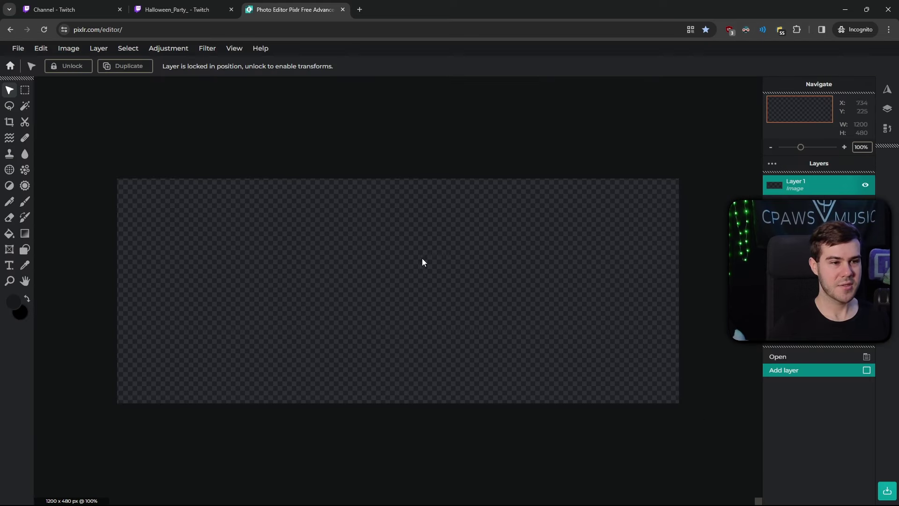
{"action": "scroll", "coordinate": [390, 268], "scroll_direction": "down", "scroll_amount": 1}
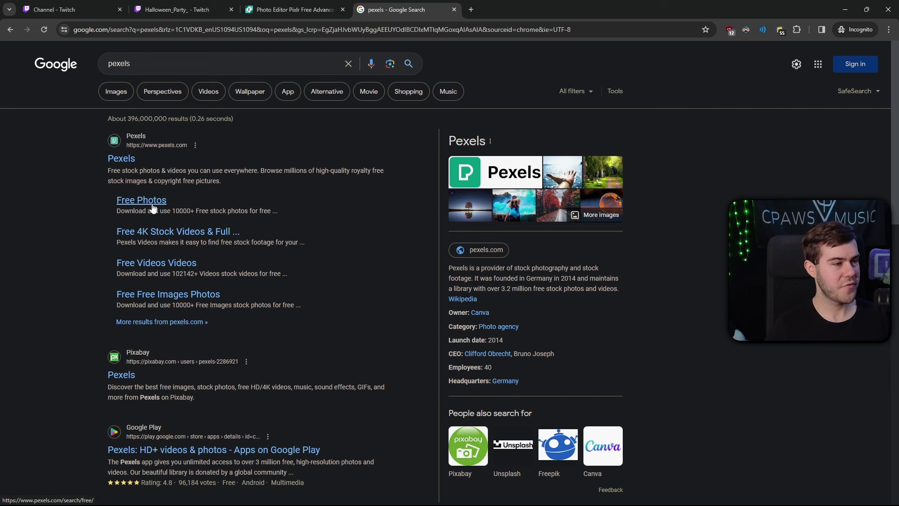
Step: Open the Pexels website from the search results and search its photos for "abstract black background"
{"action": "left_click", "coordinate": [123, 160]}
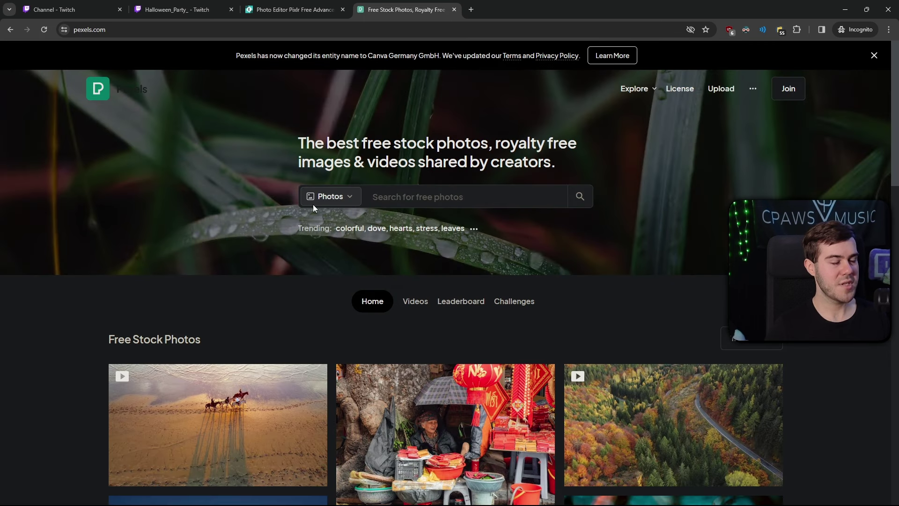
{"action": "left_click", "coordinate": [348, 204]}
{"action": "left_click", "coordinate": [350, 205]}
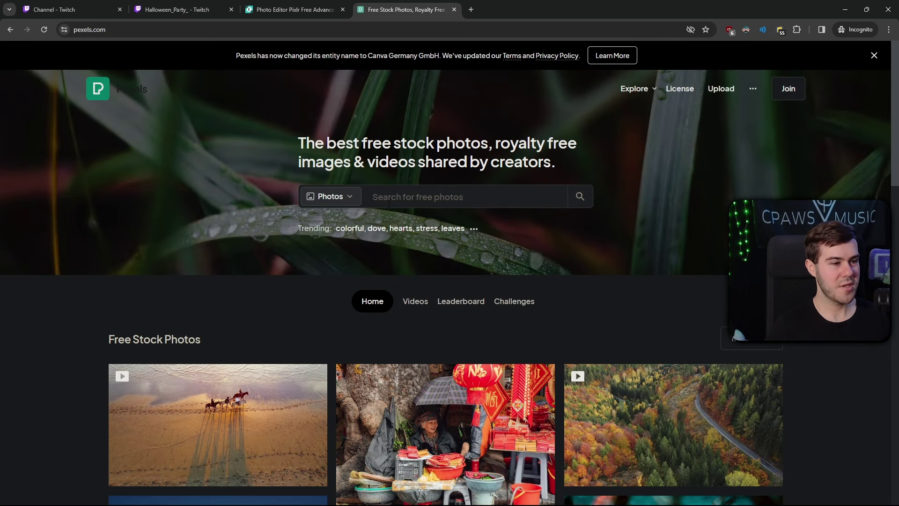
{"action": "left_click", "coordinate": [333, 200]}
{"action": "left_click", "coordinate": [374, 197]}
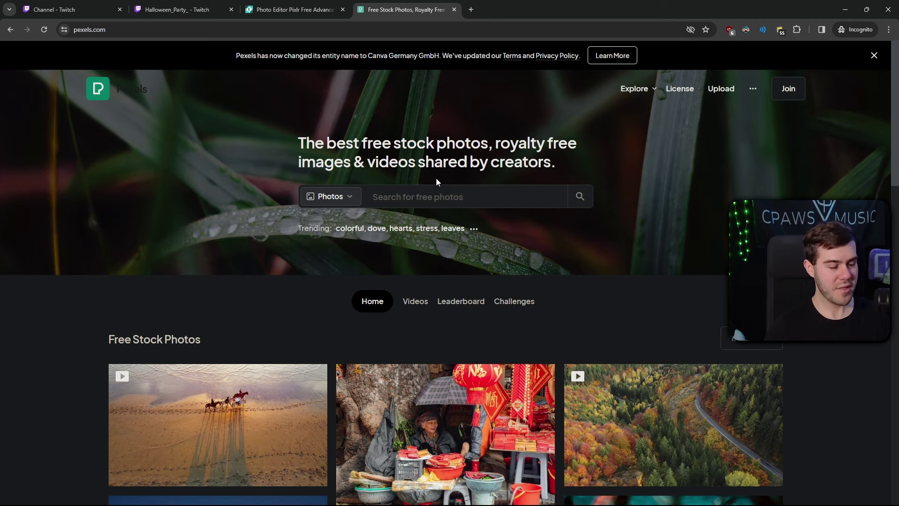
{"action": "type", "text": "abs"}
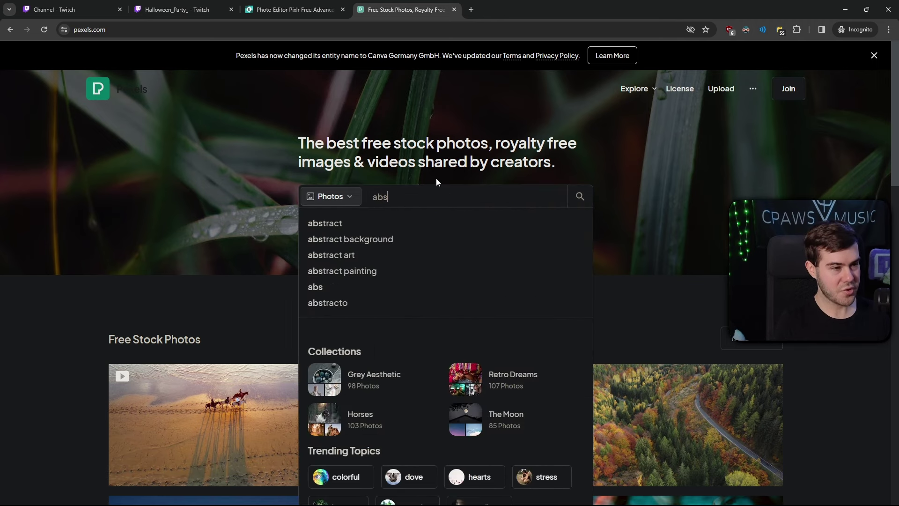
{"action": "type", "text": "tract black backf"}
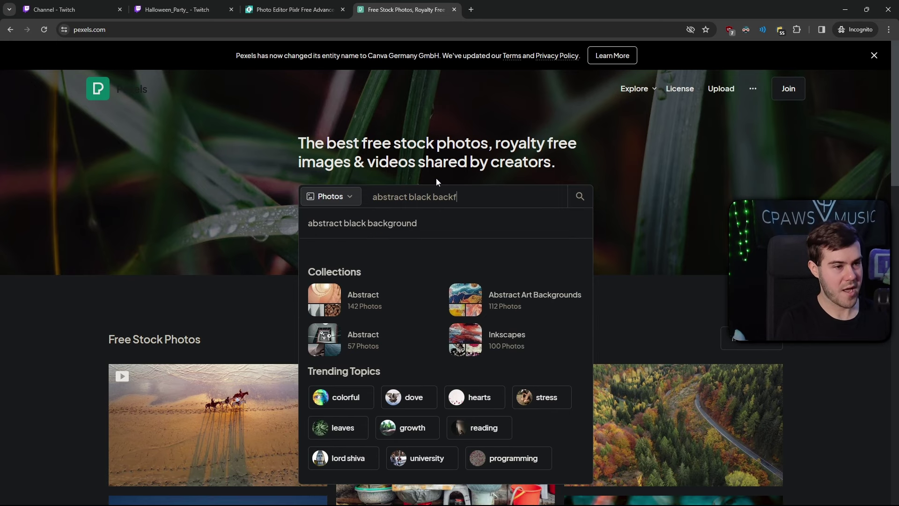
{"action": "key", "text": "BackSpace"}
{"action": "type", "text": "ground"}
{"action": "key", "text": "Return"}
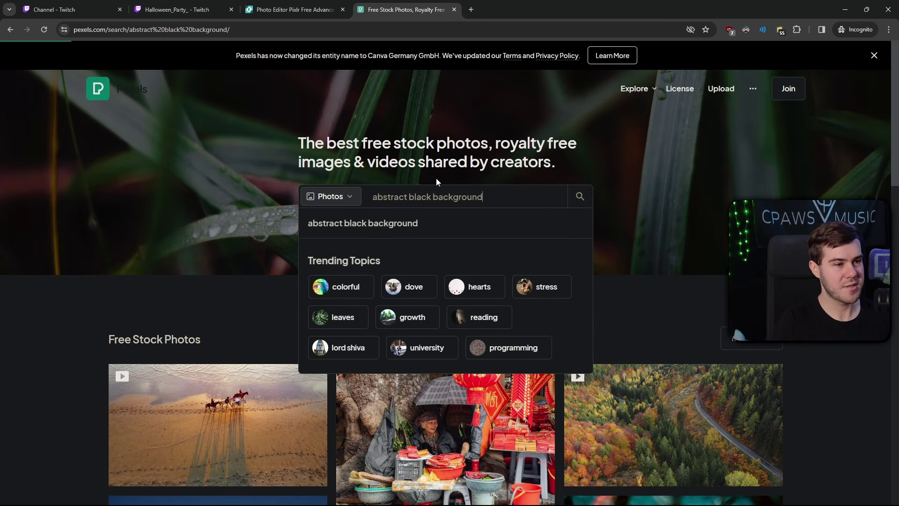
Step: Browse the results and download the photo of dark crumpled textile as a JPEG to the Downloads folder
{"action": "scroll", "coordinate": [453, 193], "scroll_direction": "down", "scroll_amount": 15}
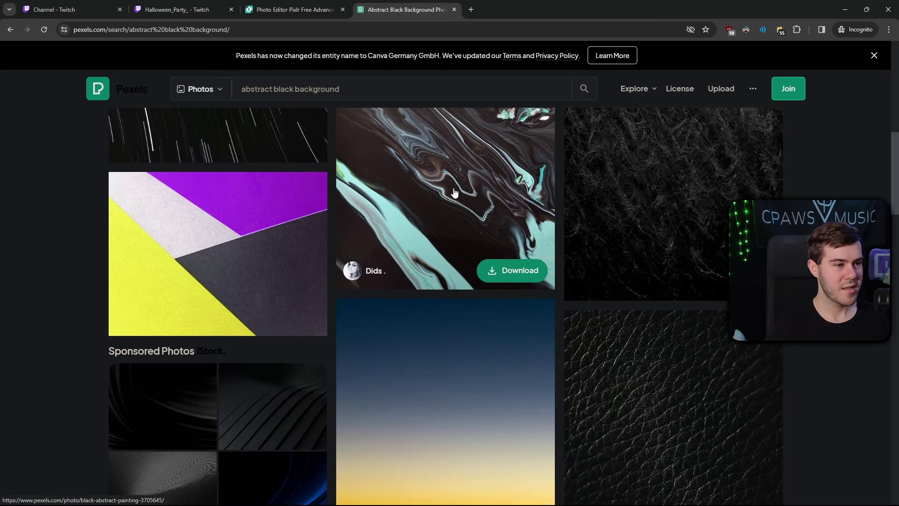
{"action": "scroll", "coordinate": [364, 225], "scroll_direction": "up", "scroll_amount": 6}
{"action": "scroll", "coordinate": [392, 237], "scroll_direction": "down", "scroll_amount": 15}
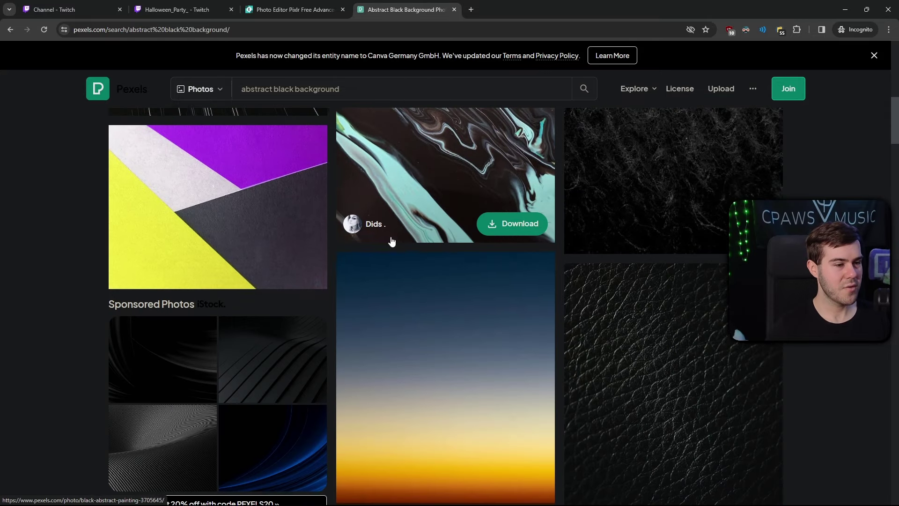
{"action": "scroll", "coordinate": [392, 241], "scroll_direction": "down", "scroll_amount": 10}
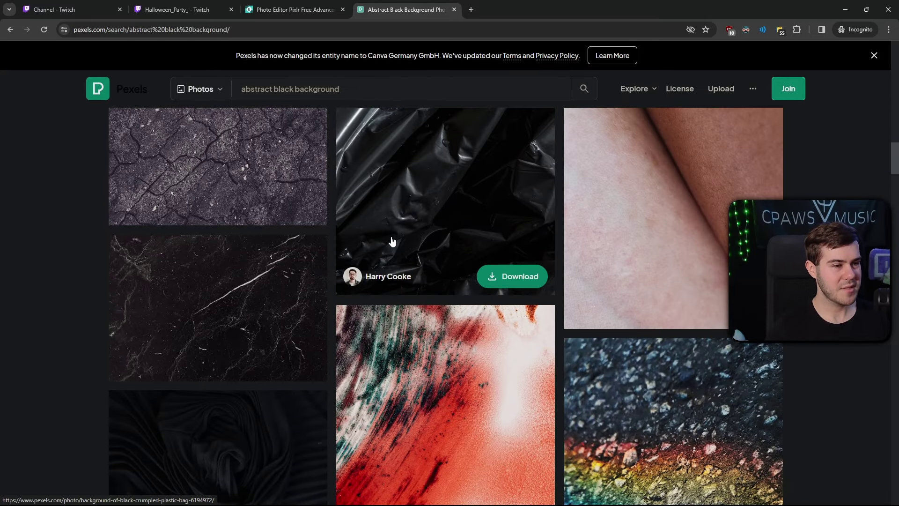
{"action": "scroll", "coordinate": [393, 241], "scroll_direction": "down", "scroll_amount": 2}
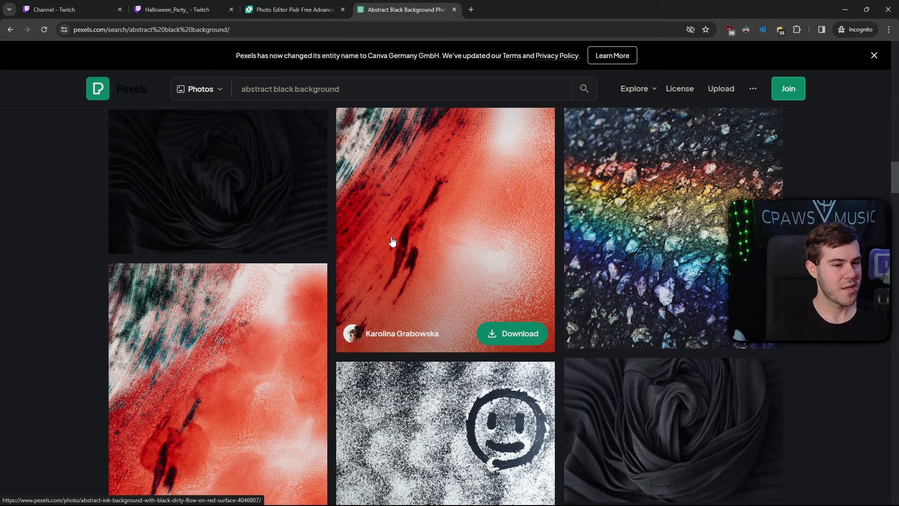
{"action": "scroll", "coordinate": [398, 245], "scroll_direction": "up", "scroll_amount": 2}
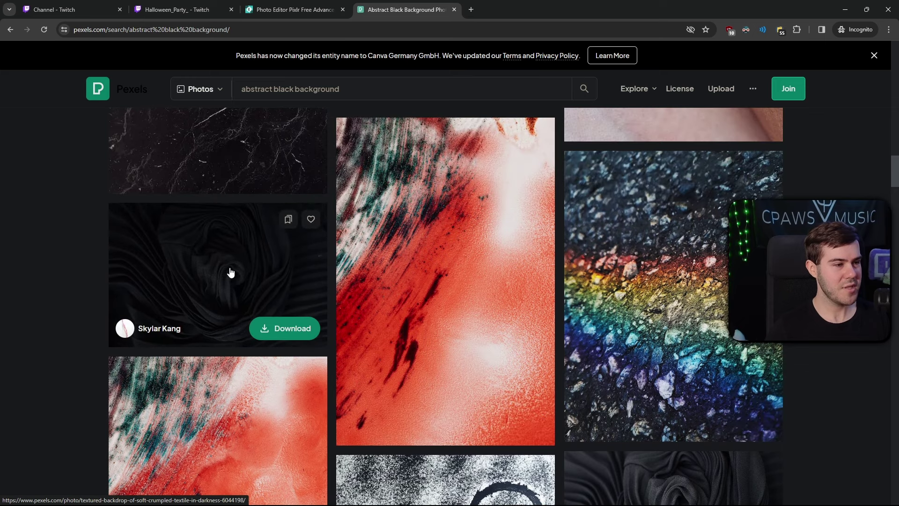
{"action": "left_click", "coordinate": [279, 329]}
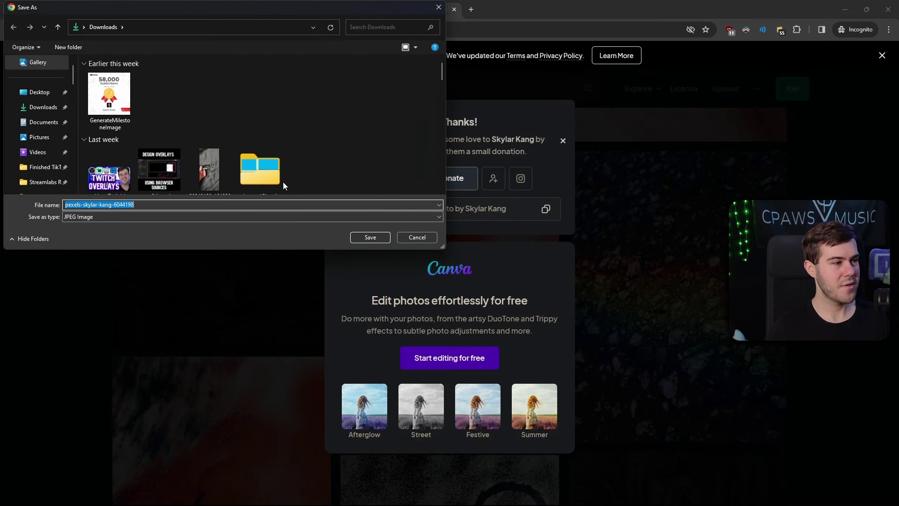
{"action": "left_click", "coordinate": [370, 237]}
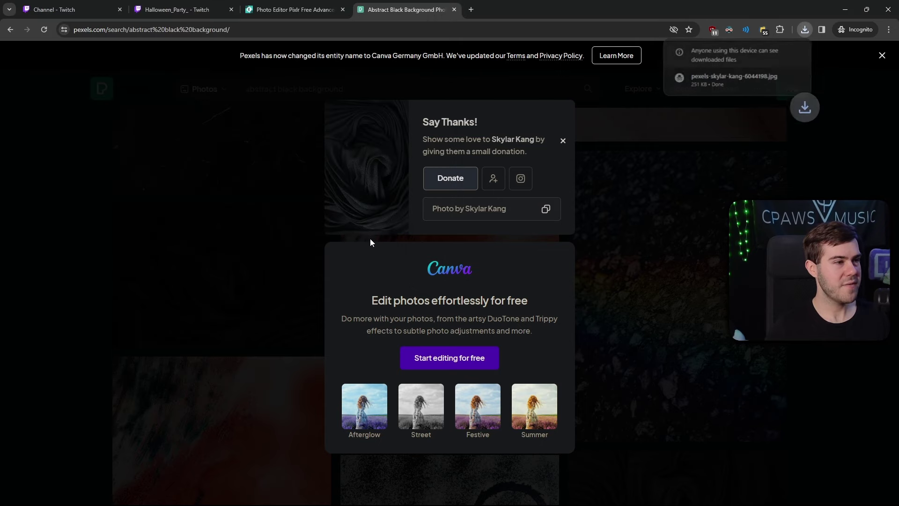
Step: Return to the Pixlr editor and add the downloaded dark textile photo as an image layer
{"action": "key", "text": "ctrl+shift+Tab"}
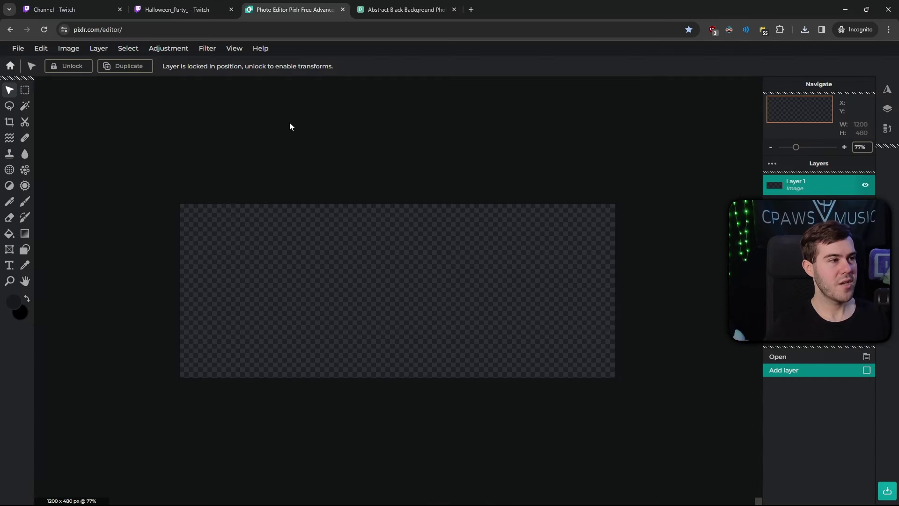
{"action": "left_click", "coordinate": [101, 50]}
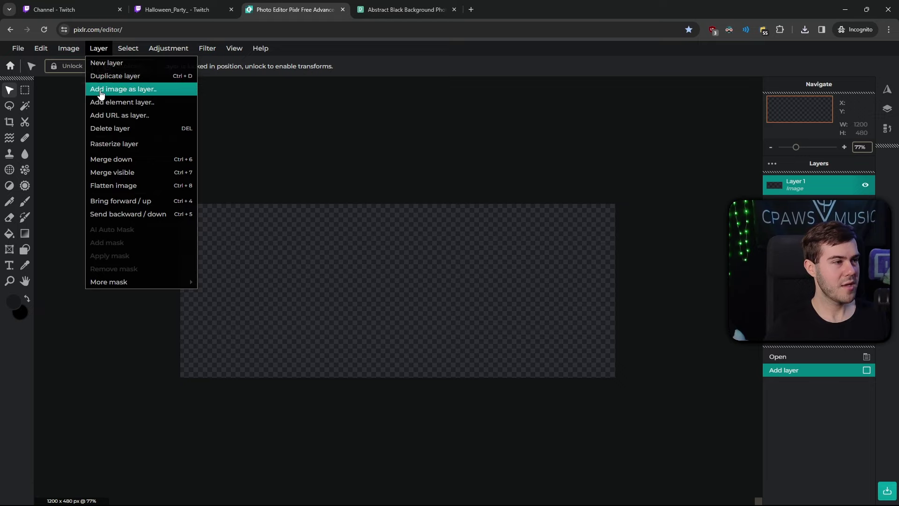
{"action": "left_click", "coordinate": [148, 89]}
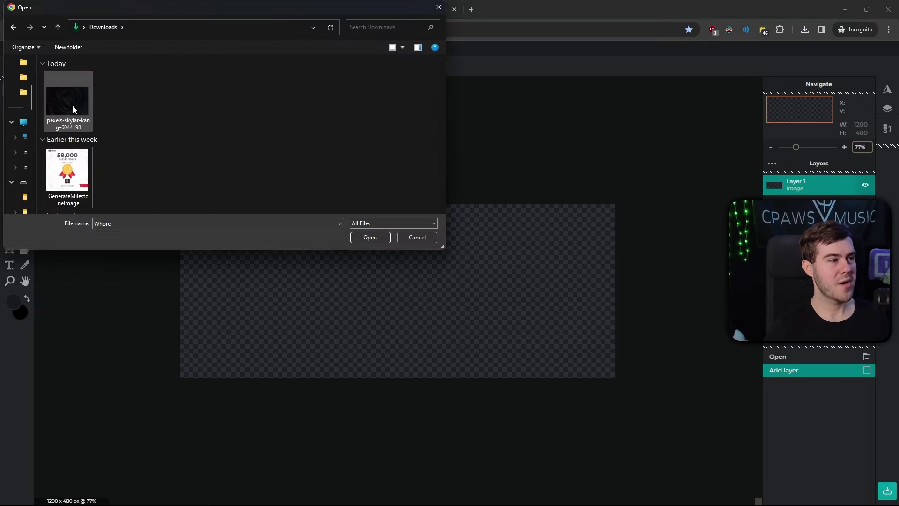
{"action": "double_click", "coordinate": [77, 106]}
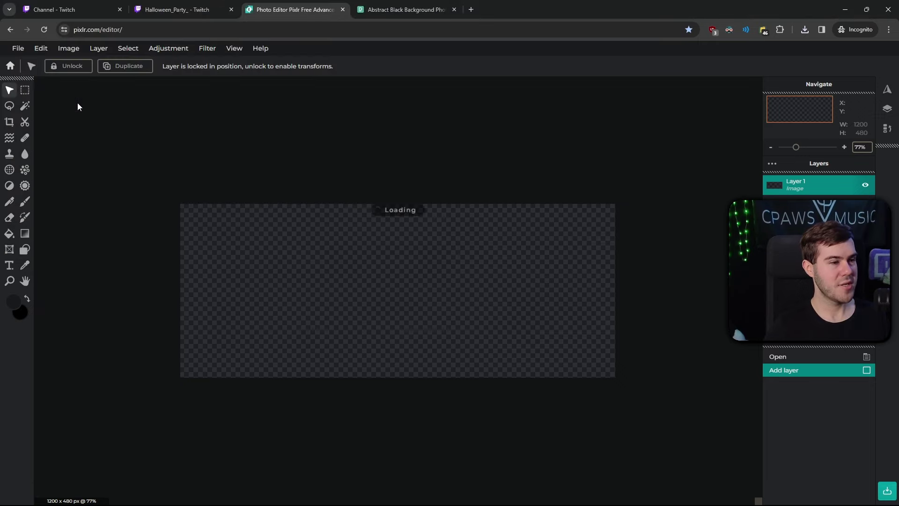
Step: Scale the textile layer proportionally to about 2235 x 1480 px and align its lower-left corner with the canvas, at about X 0, Y -1000
{"action": "scroll", "coordinate": [352, 271], "scroll_direction": "down", "scroll_amount": 5}
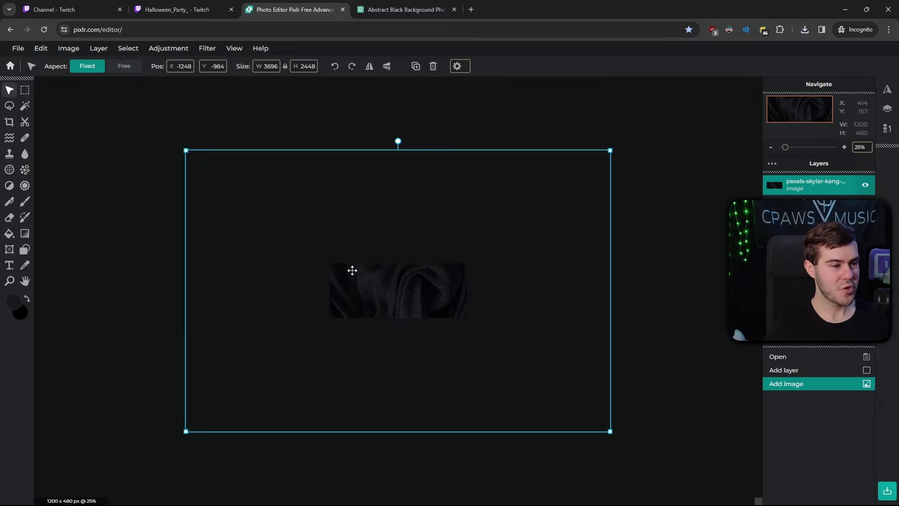
{"action": "scroll", "coordinate": [352, 270], "scroll_direction": "down", "scroll_amount": 1}
{"action": "left_click_drag", "start_coordinate": [211, 167], "coordinate": [345, 255]}
{"action": "left_click_drag", "start_coordinate": [470, 367], "coordinate": [474, 283]}
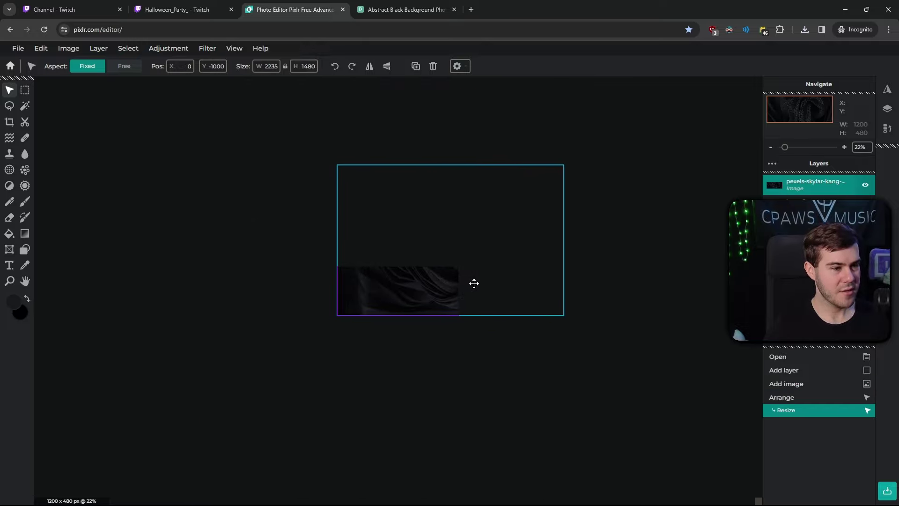
{"action": "left_click", "coordinate": [395, 366]}
{"action": "scroll", "coordinate": [392, 366], "scroll_direction": "up", "scroll_amount": 1}
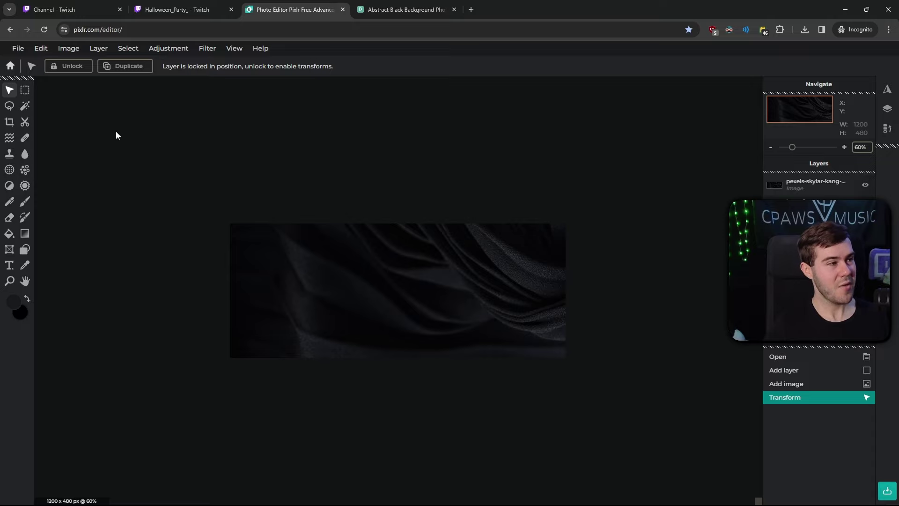
Step: Save the 1200 x 480 px image as a high-quality JPG named banner in the Downloads folder
{"action": "left_click", "coordinate": [22, 52]}
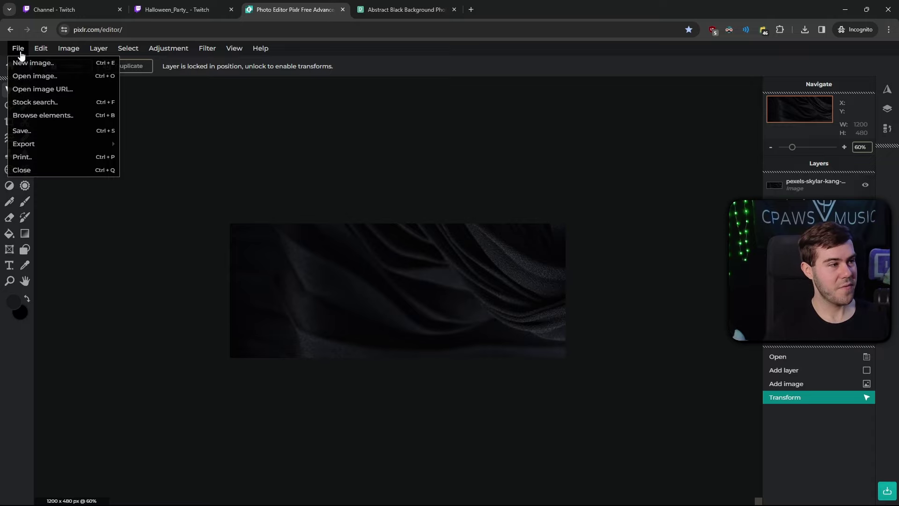
{"action": "left_click", "coordinate": [58, 129]}
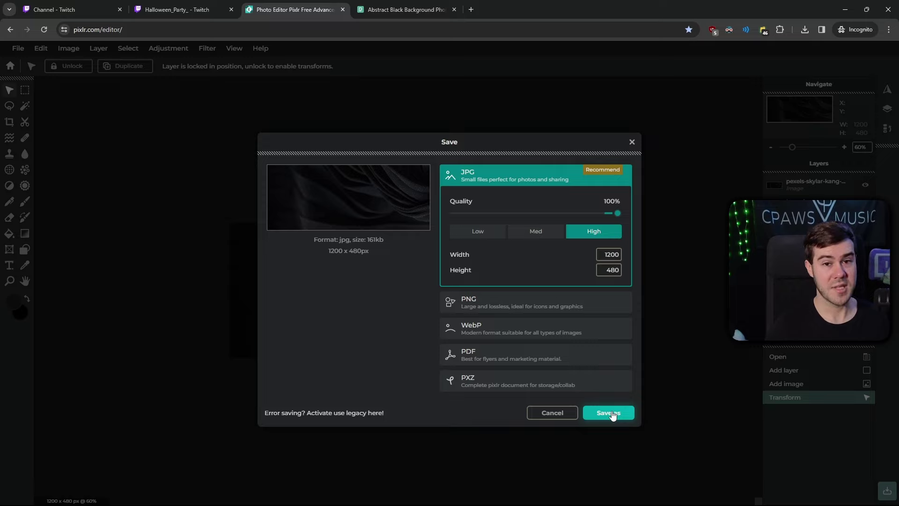
{"action": "left_click", "coordinate": [609, 413]}
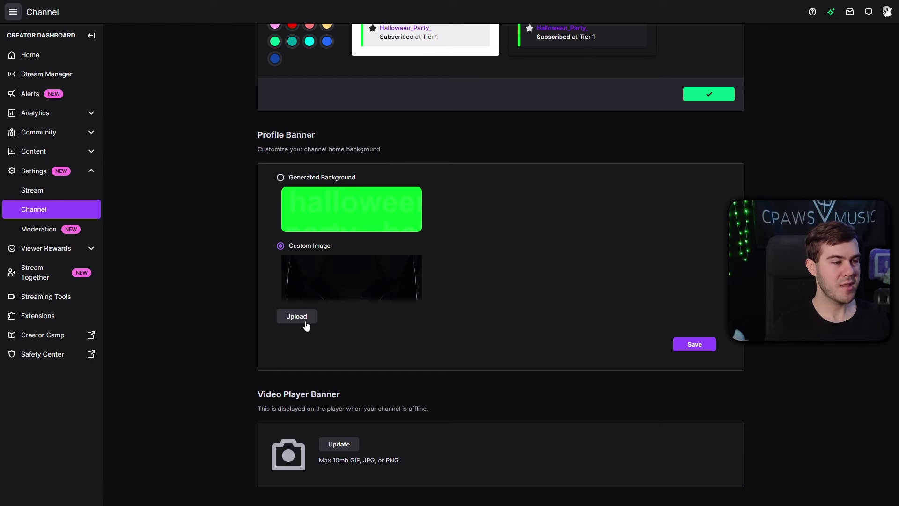
Step: Switch to the Twitch channel settings and upload the banner image from Downloads as the custom profile banner
{"action": "left_click", "coordinate": [296, 317]}
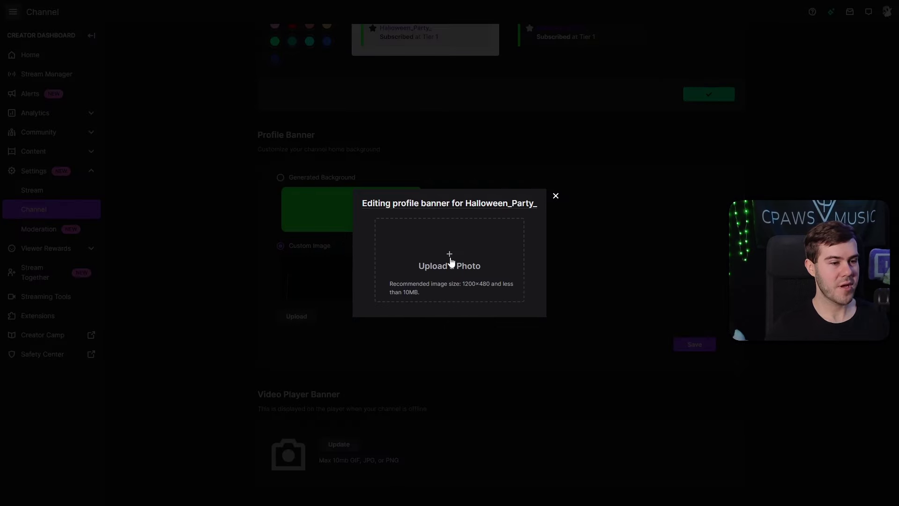
{"action": "left_click", "coordinate": [472, 266]}
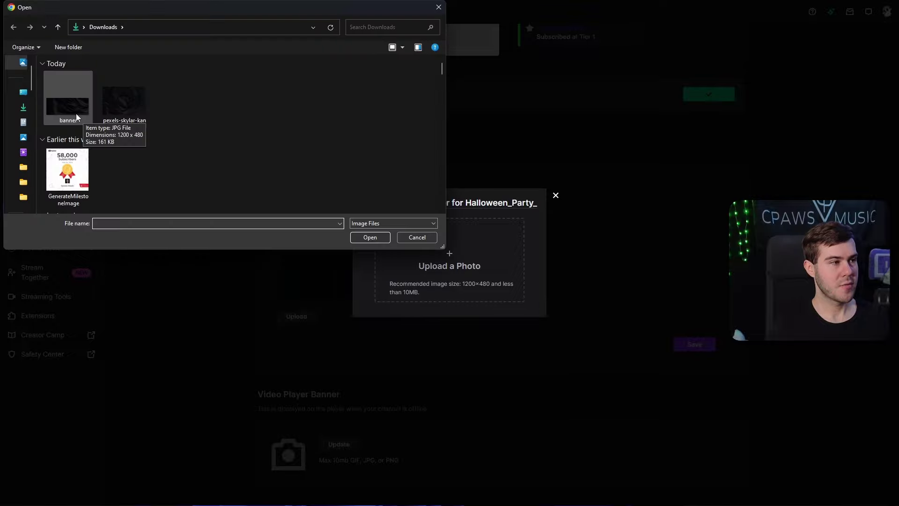
{"action": "double_click", "coordinate": [76, 114]}
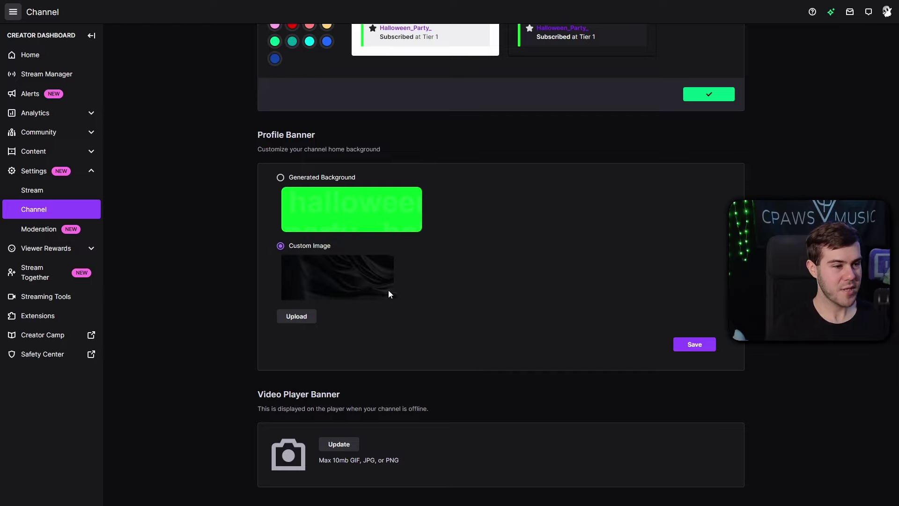
Step: Save the uploaded custom image as the channel's profile banner in the Twitch channel settings
{"action": "left_click", "coordinate": [703, 351]}
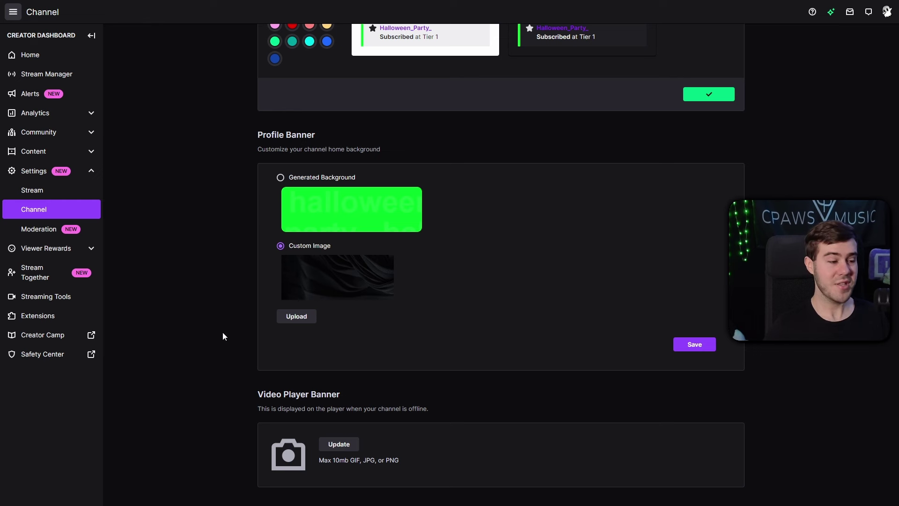
{"action": "scroll", "coordinate": [232, 356], "scroll_direction": "up", "scroll_amount": 5}
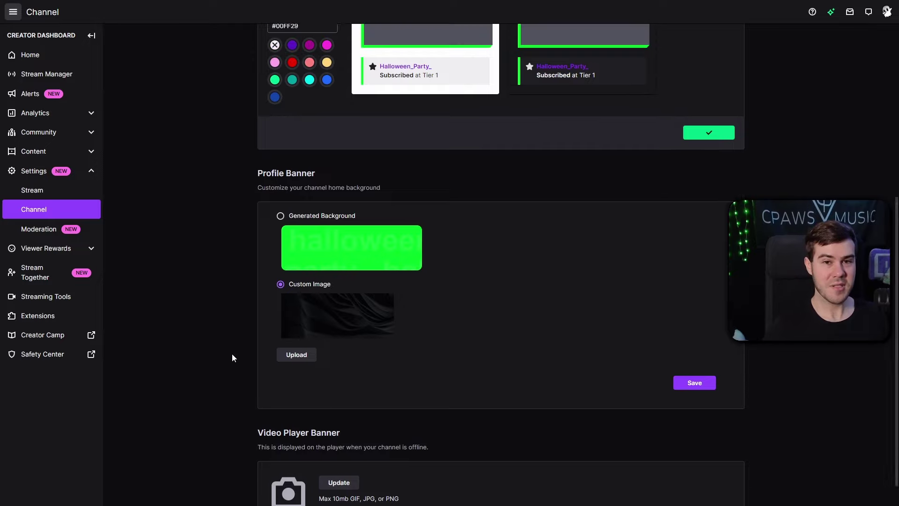
{"action": "scroll", "coordinate": [225, 304], "scroll_direction": "down", "scroll_amount": 3}
{"action": "scroll", "coordinate": [221, 302], "scroll_direction": "down", "scroll_amount": 2}
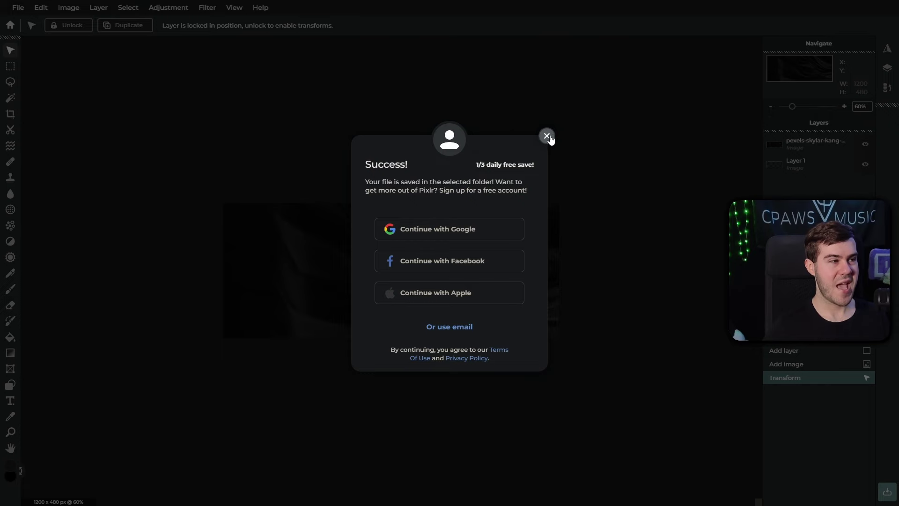
Step: Return to the Pixlr editor and create a blank 1920 x 1080 px image matching Twitch's recommended video player banner size
{"action": "left_click", "coordinate": [546, 136]}
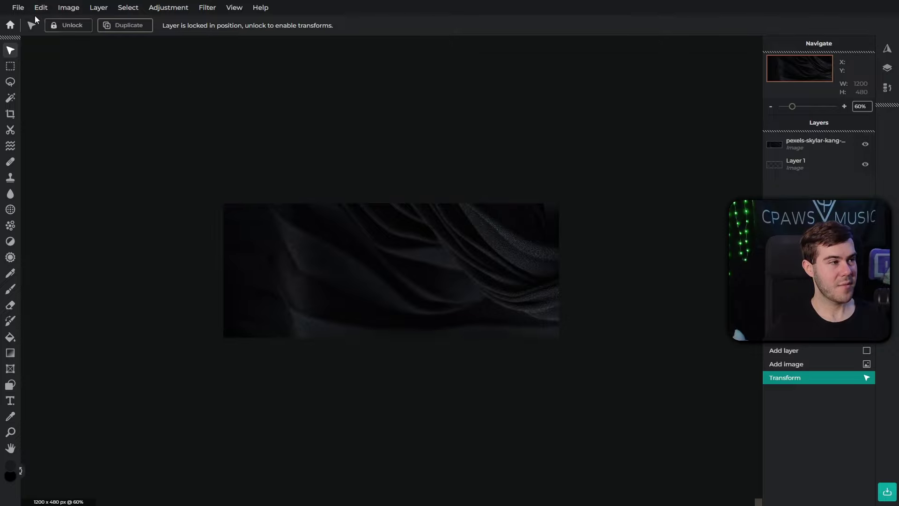
{"action": "left_click", "coordinate": [17, 8]}
{"action": "left_click", "coordinate": [18, 8]}
{"action": "left_click", "coordinate": [18, 8]}
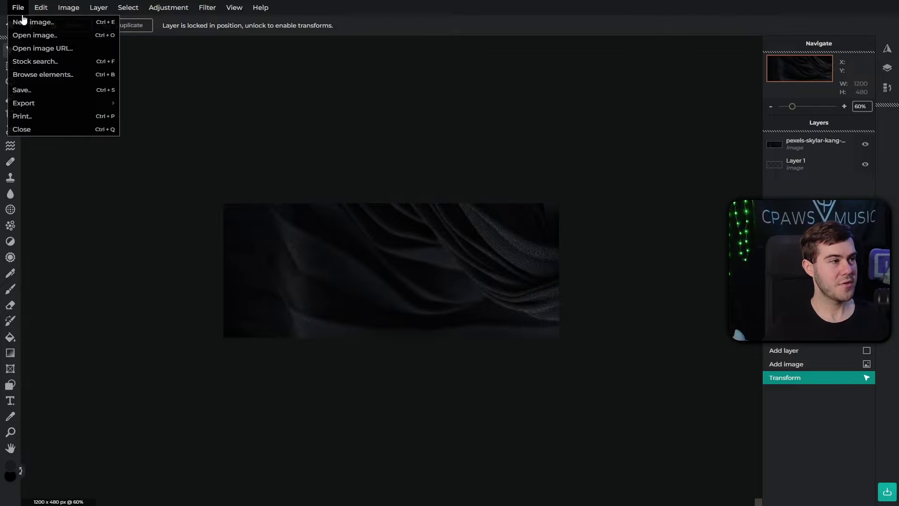
{"action": "left_click", "coordinate": [32, 22]}
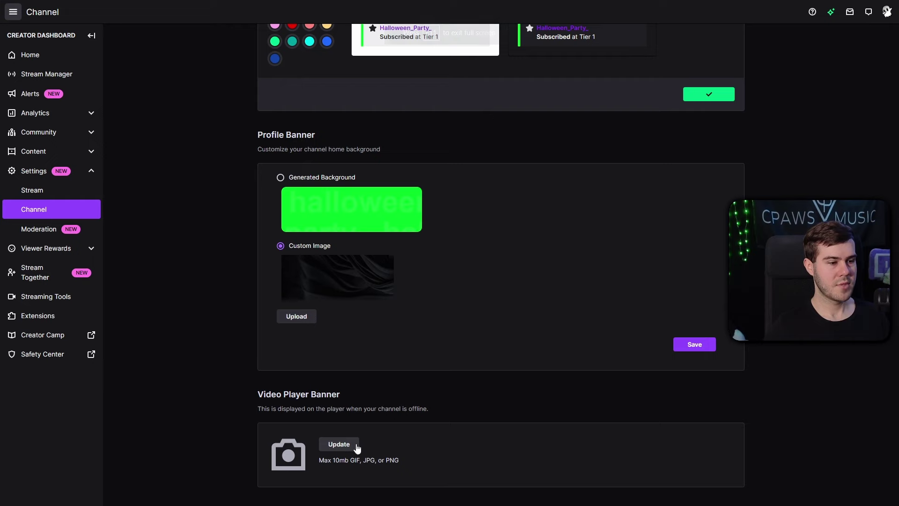
{"action": "left_click", "coordinate": [339, 443]}
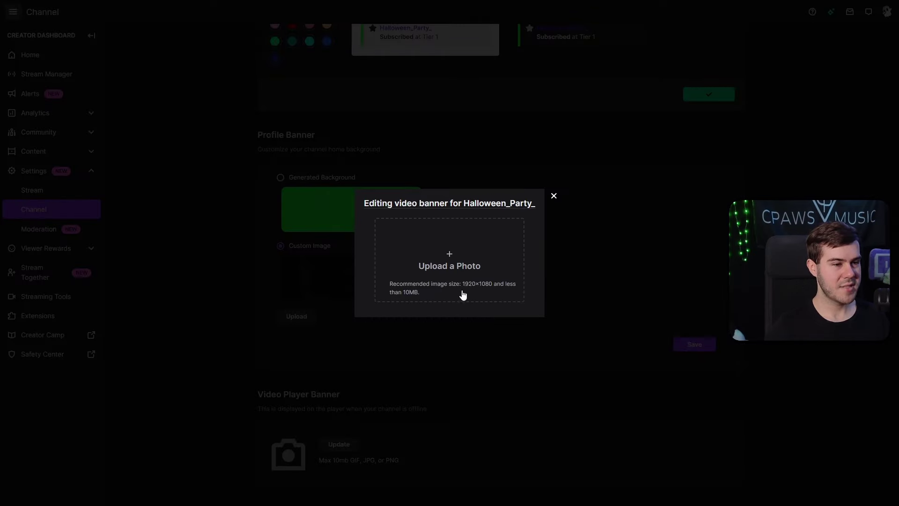
{"action": "left_click", "coordinate": [554, 196]}
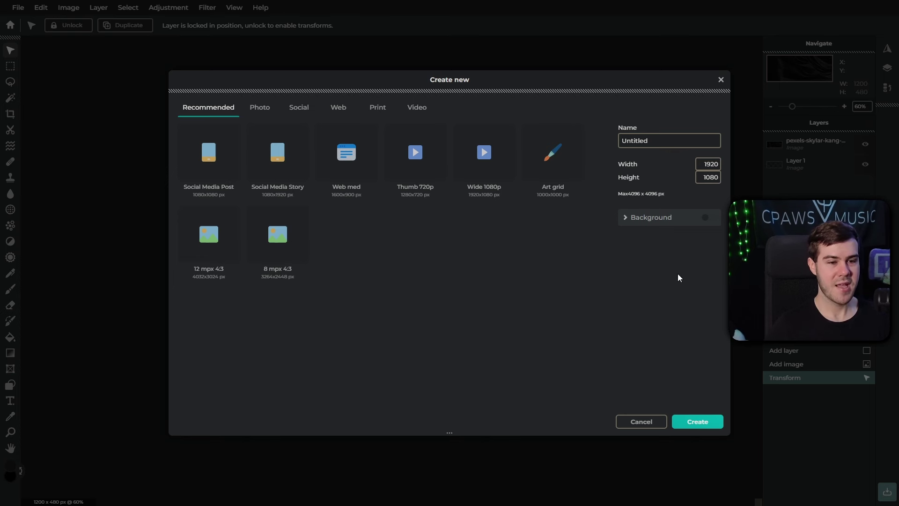
{"action": "left_click", "coordinate": [701, 423]}
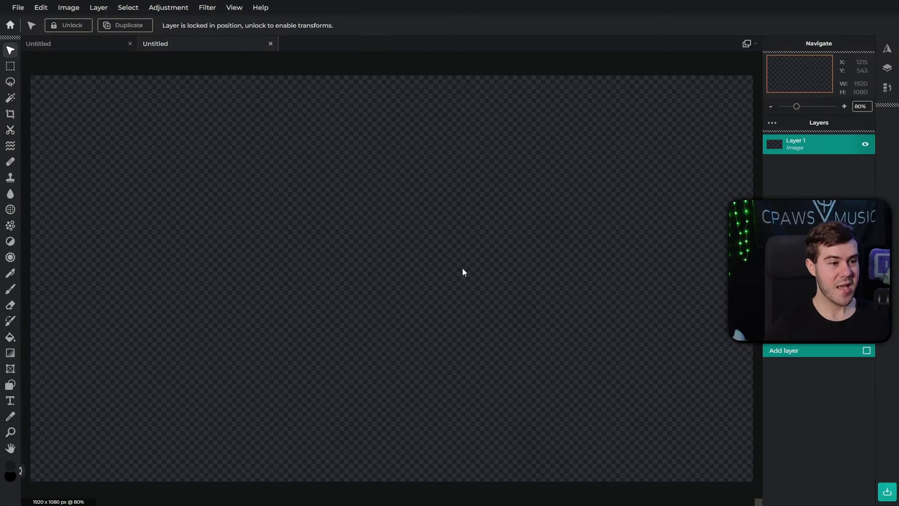
Step: Start adding an image as a layer and browse to the Files folder of the DarkMode-Series-Premium overlay pack
{"action": "scroll", "coordinate": [441, 255], "scroll_direction": "down", "scroll_amount": 3}
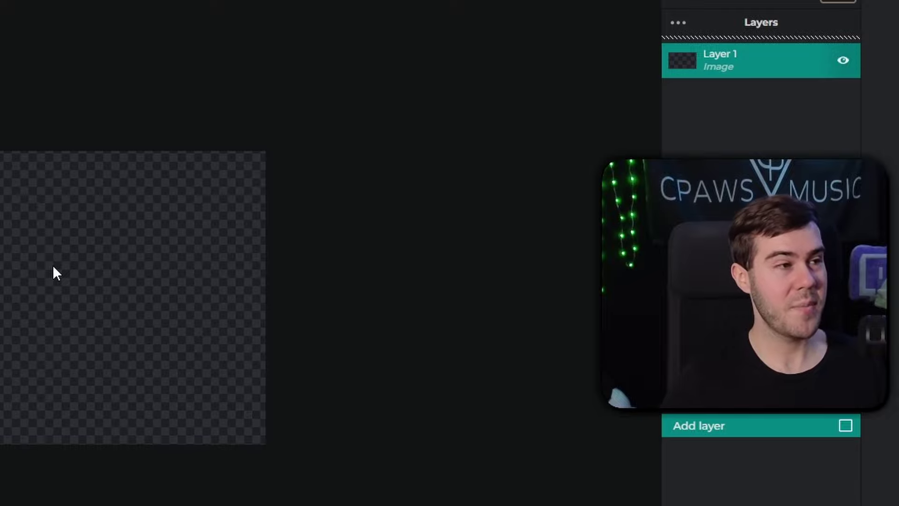
{"action": "scroll", "coordinate": [10, 291], "scroll_direction": "up", "scroll_amount": 1}
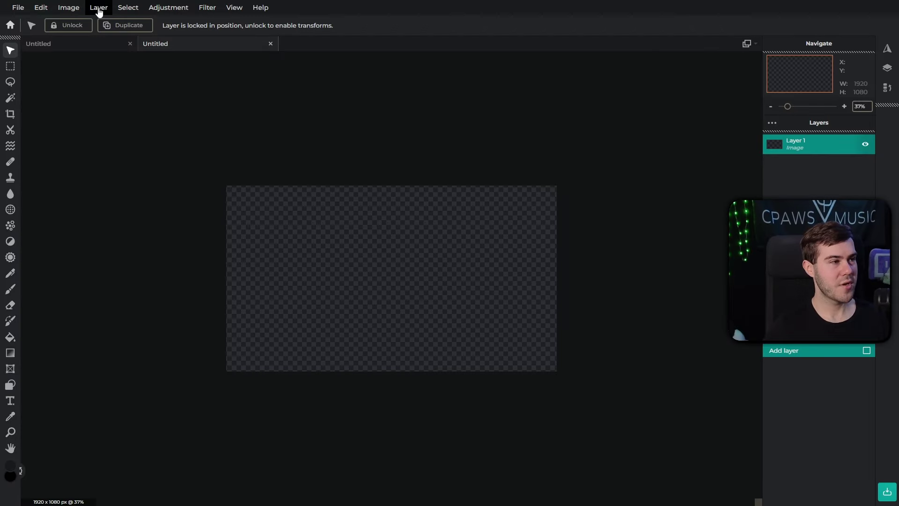
{"action": "left_click", "coordinate": [99, 8]}
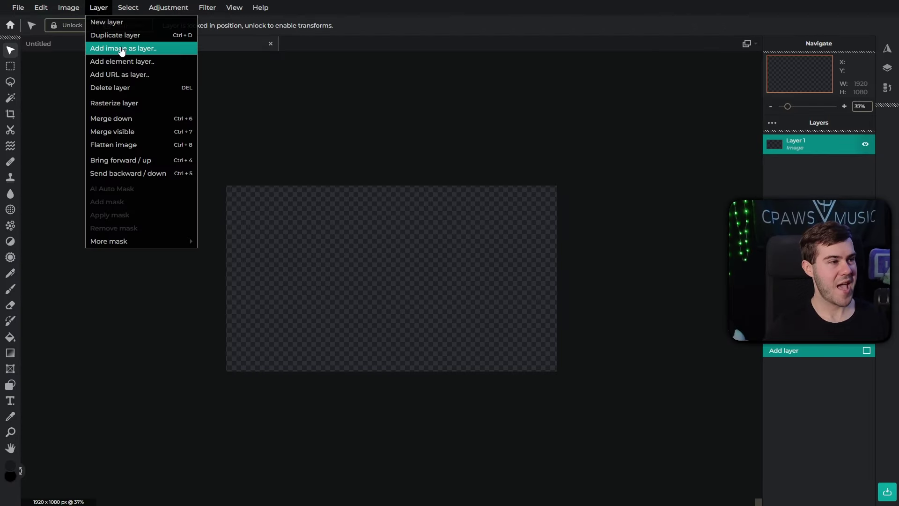
{"action": "left_click", "coordinate": [141, 49]}
{"action": "double_click", "coordinate": [106, 77]}
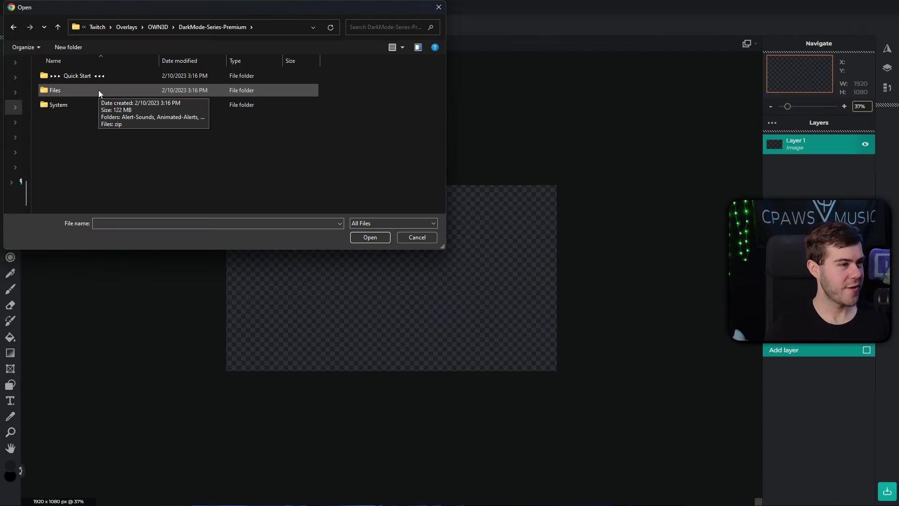
{"action": "double_click", "coordinate": [95, 91]}
{"action": "scroll", "coordinate": [126, 135], "scroll_direction": "down", "scroll_amount": 3}
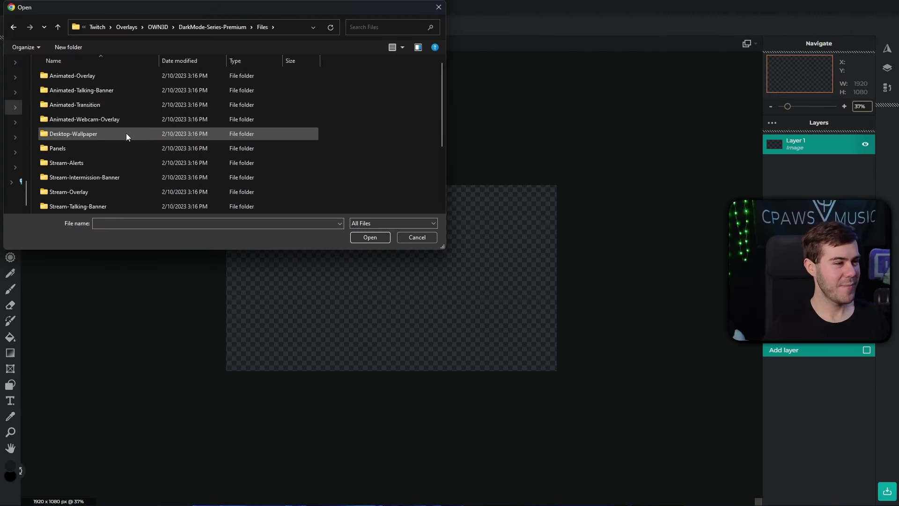
{"action": "double_click", "coordinate": [98, 177]}
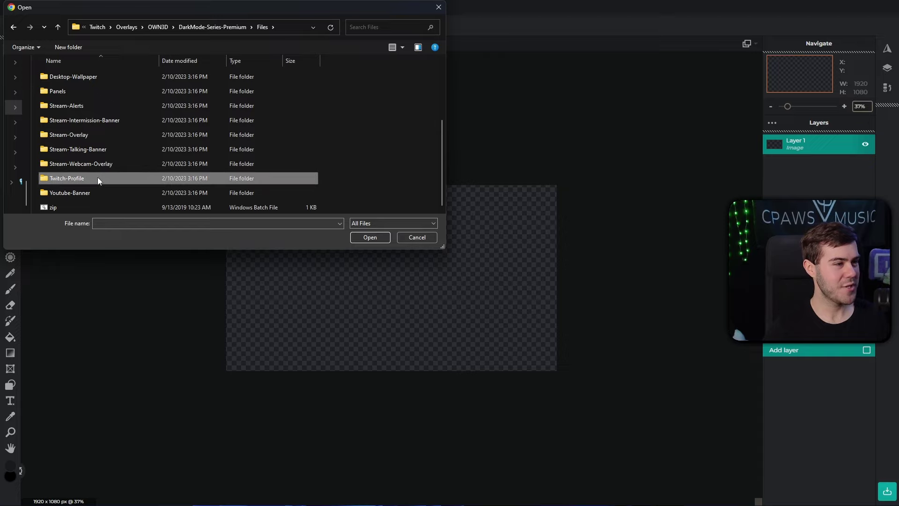
{"action": "double_click", "coordinate": [84, 76]}
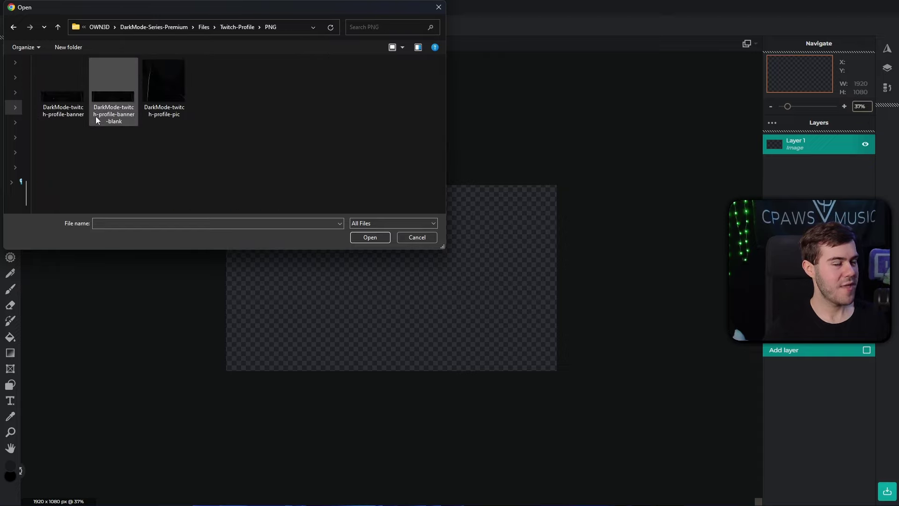
{"action": "left_click", "coordinate": [203, 27]}
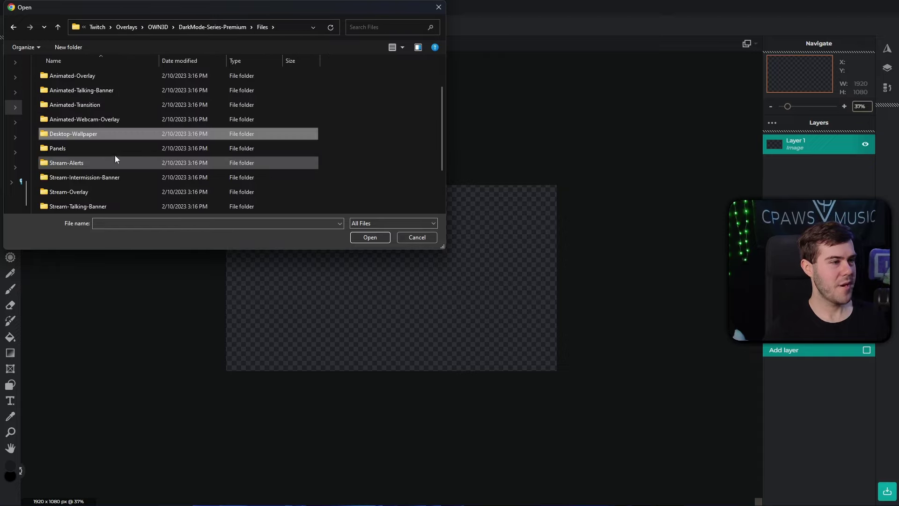
Step: Add the DarkMode-desktop-wallpaper image from the Desktop-Wallpaper PNG folder as a layer on the canvas
{"action": "scroll", "coordinate": [91, 92], "scroll_direction": "down", "scroll_amount": 1}
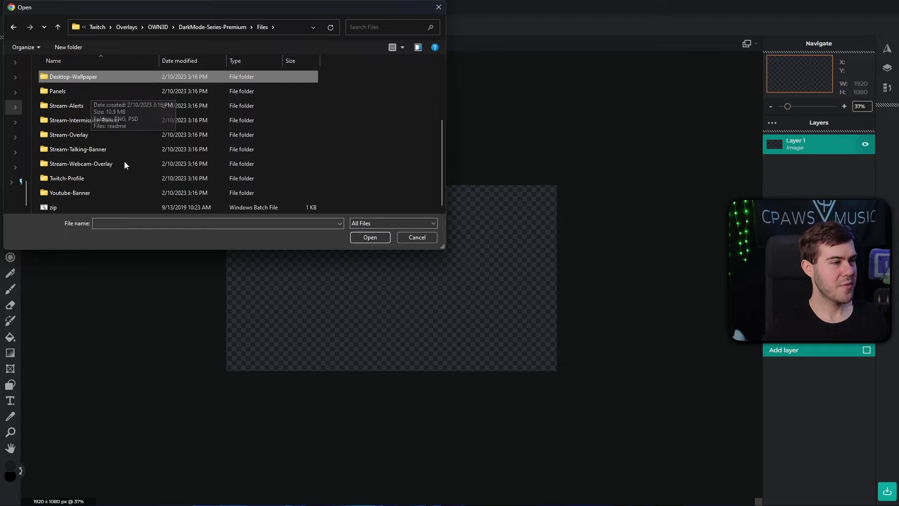
{"action": "scroll", "coordinate": [105, 178], "scroll_direction": "up", "scroll_amount": 3}
{"action": "double_click", "coordinate": [76, 118]}
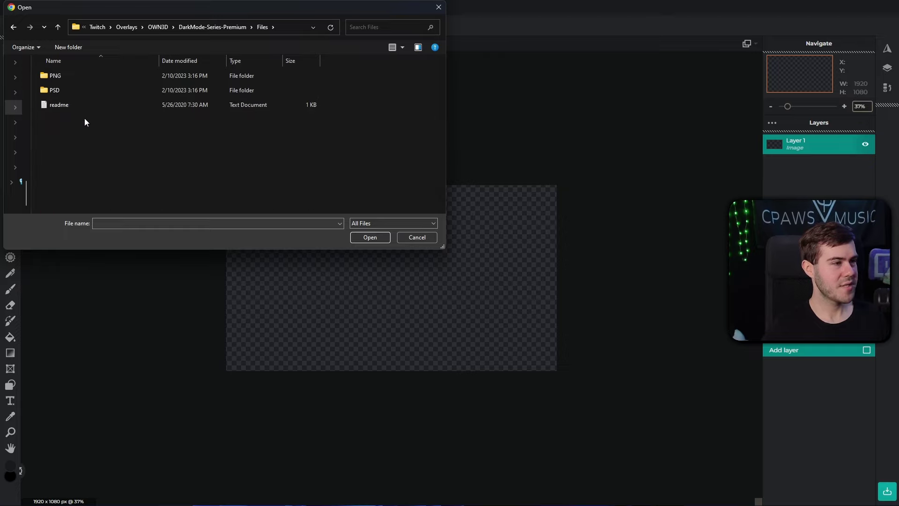
{"action": "double_click", "coordinate": [88, 75]}
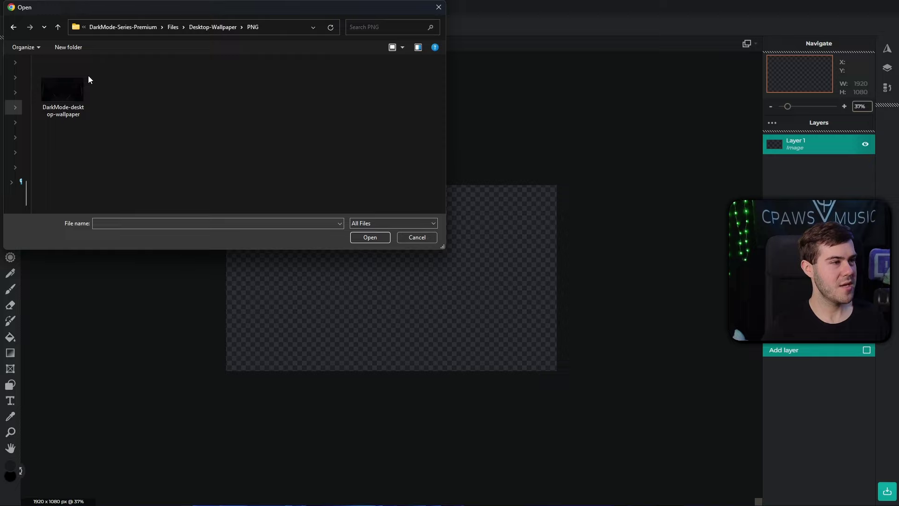
{"action": "double_click", "coordinate": [67, 94]}
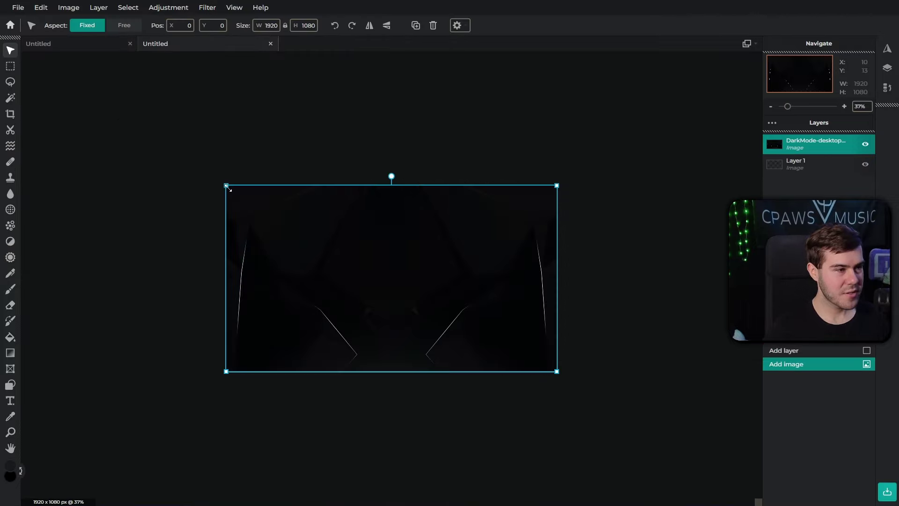
Step: Add a text layer reading OFFLINE over the dark wallpaper background
{"action": "scroll", "coordinate": [306, 248], "scroll_direction": "up", "scroll_amount": 2}
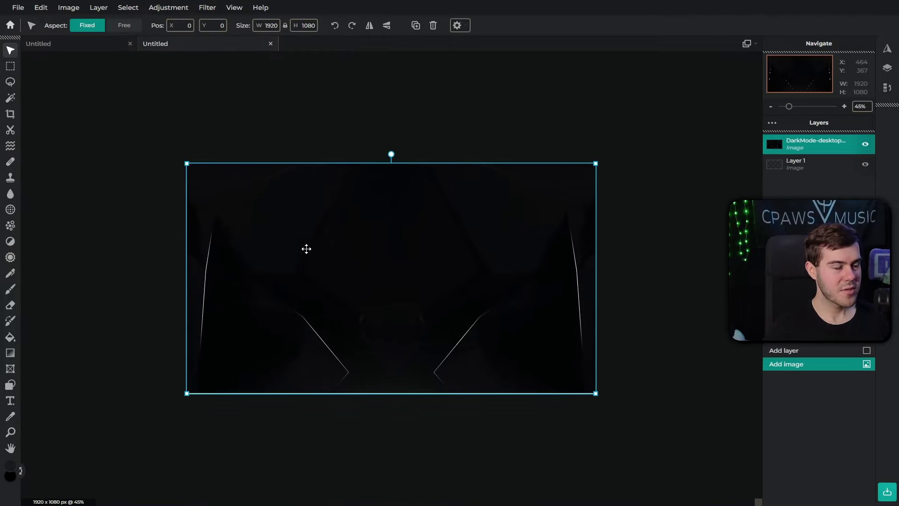
{"action": "scroll", "coordinate": [306, 248], "scroll_direction": "down", "scroll_amount": 1}
{"action": "scroll", "coordinate": [300, 243], "scroll_direction": "up", "scroll_amount": 1}
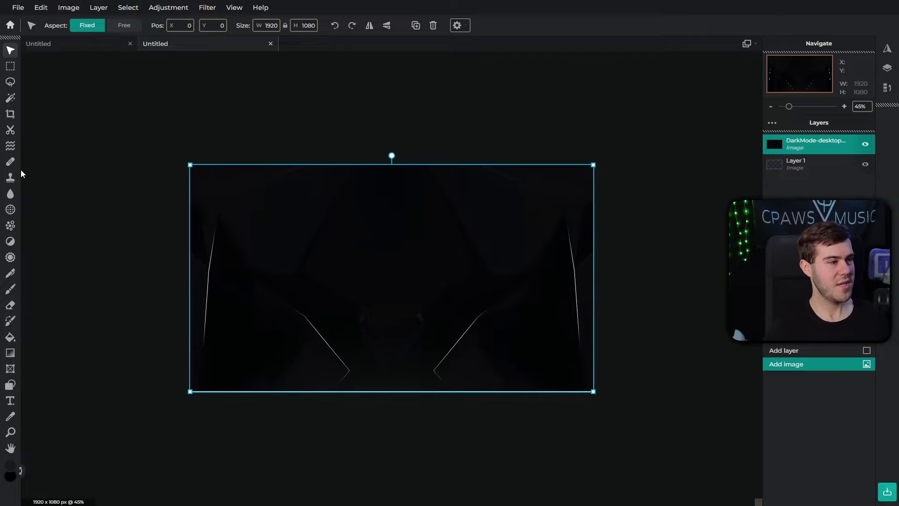
{"action": "left_click", "coordinate": [12, 406]}
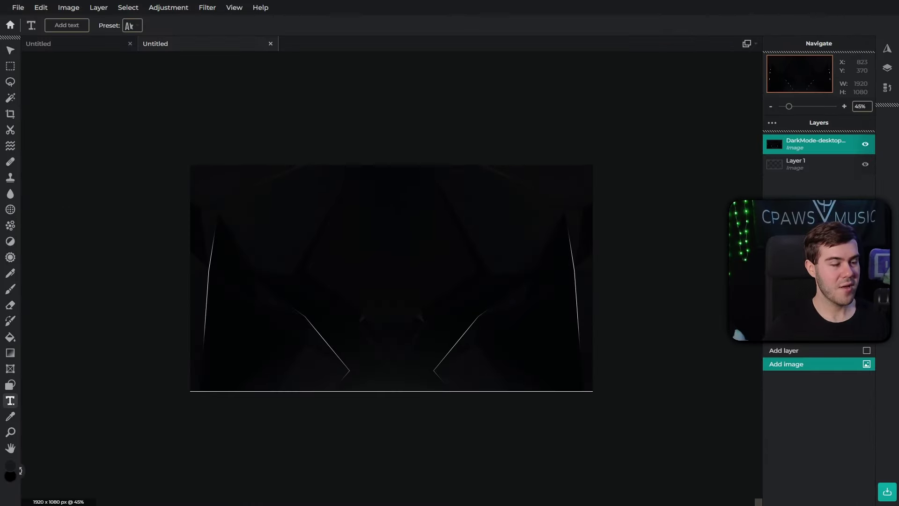
{"action": "left_click", "coordinate": [363, 243]}
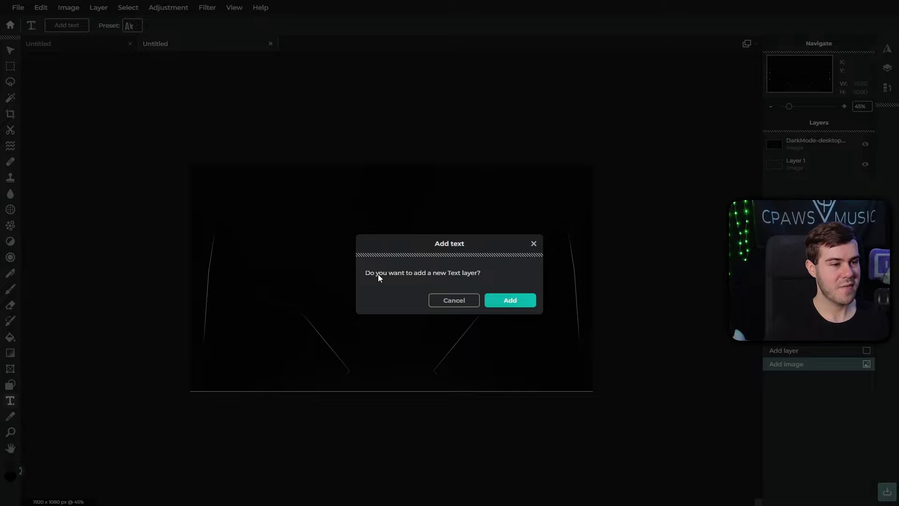
{"action": "left_click", "coordinate": [512, 301]}
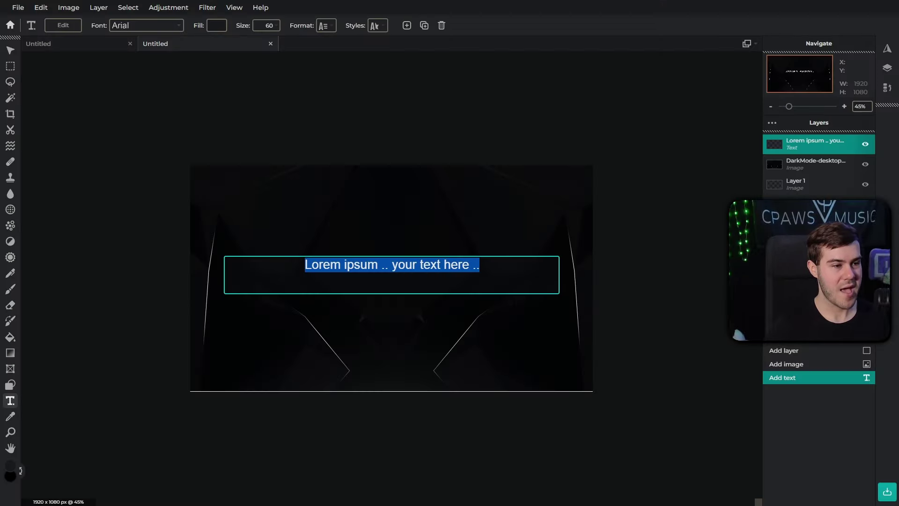
{"action": "type", "text": "OFFLINE"}
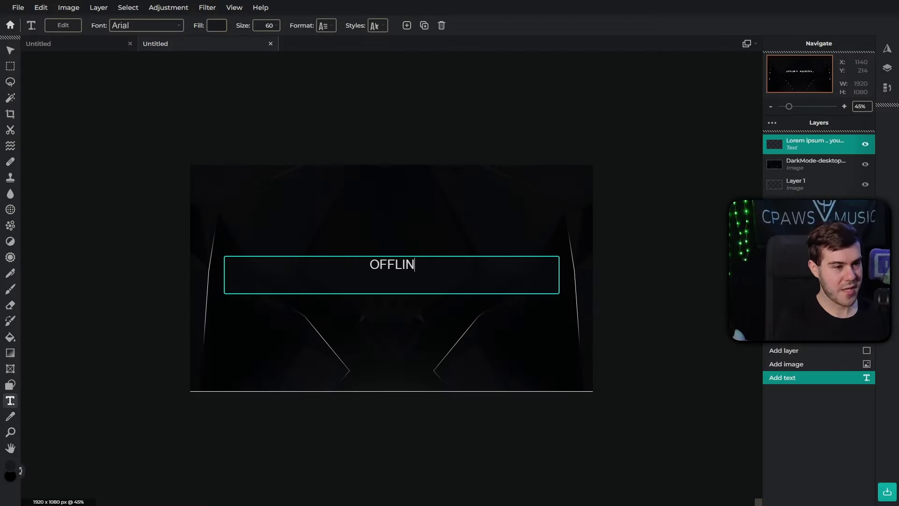
Step: Change the font of the OFFLINE text to Amaranth
{"action": "left_click", "coordinate": [177, 28]}
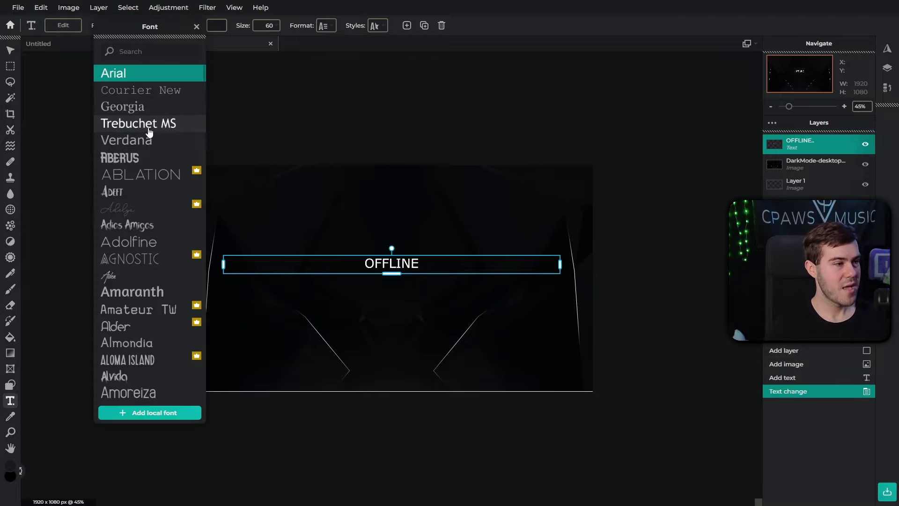
{"action": "scroll", "coordinate": [150, 133], "scroll_direction": "down", "scroll_amount": 5}
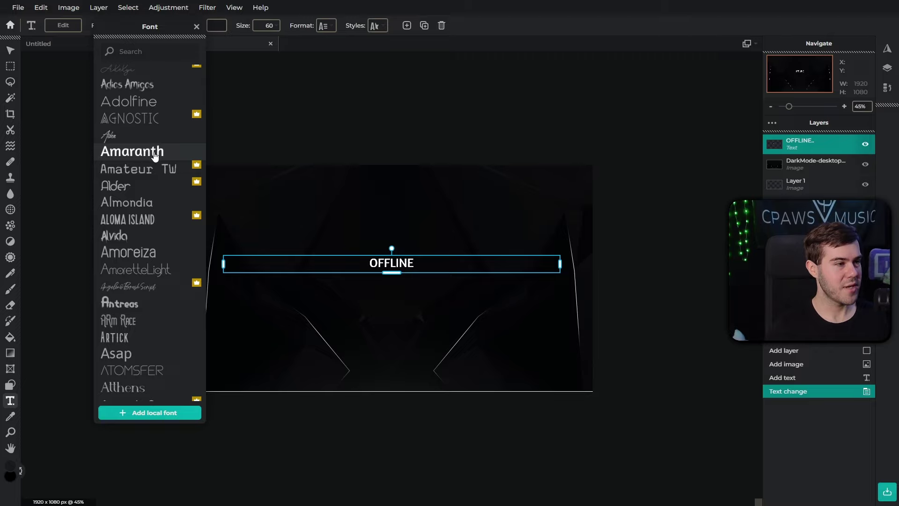
{"action": "left_click", "coordinate": [141, 151]}
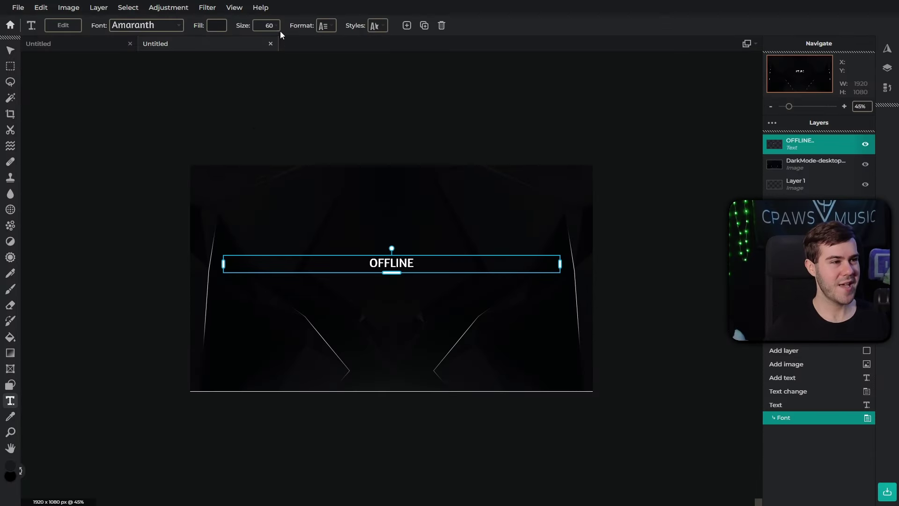
Step: Enlarge the OFFLINE text to size 245 and move it to the upper part of the canvas
{"action": "left_click", "coordinate": [277, 28]}
{"action": "left_click_drag", "start_coordinate": [220, 43], "coordinate": [234, 44]}
{"action": "left_click_drag", "start_coordinate": [396, 285], "coordinate": [395, 215]}
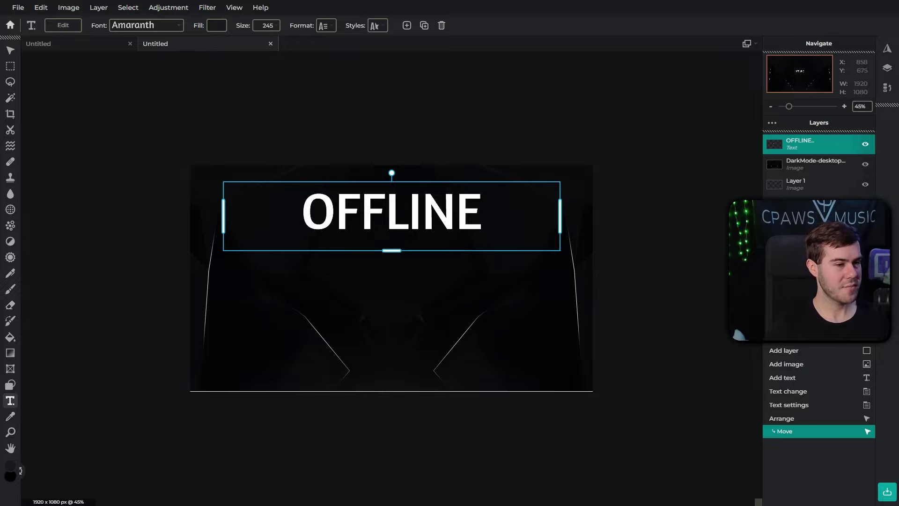
{"action": "key", "text": "Escape"}
Step: Add a second text layer reading Schedule below the OFFLINE title
{"action": "left_click", "coordinate": [381, 309]}
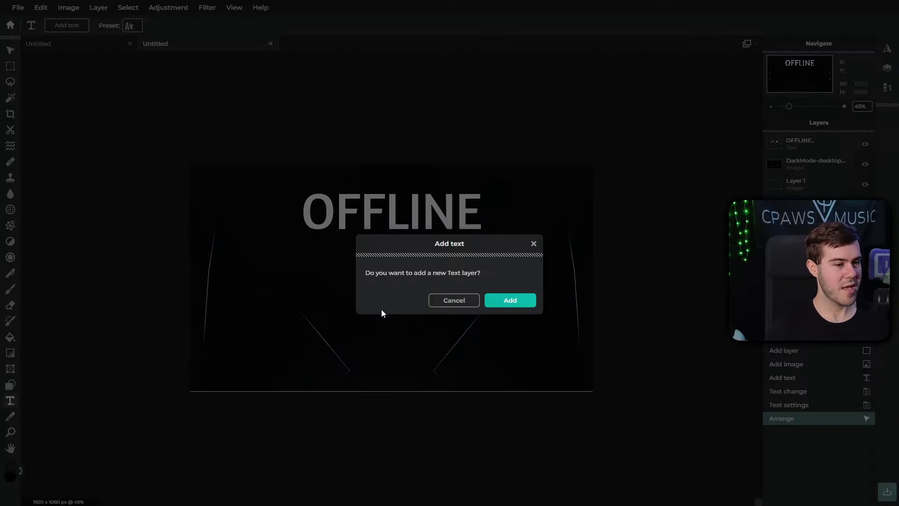
{"action": "left_click", "coordinate": [520, 305]}
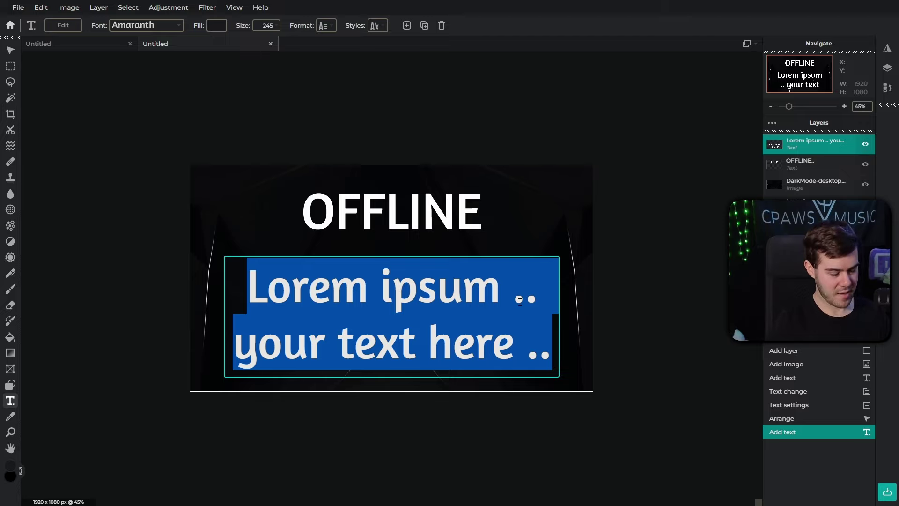
{"action": "type", "text": "Schedule"}
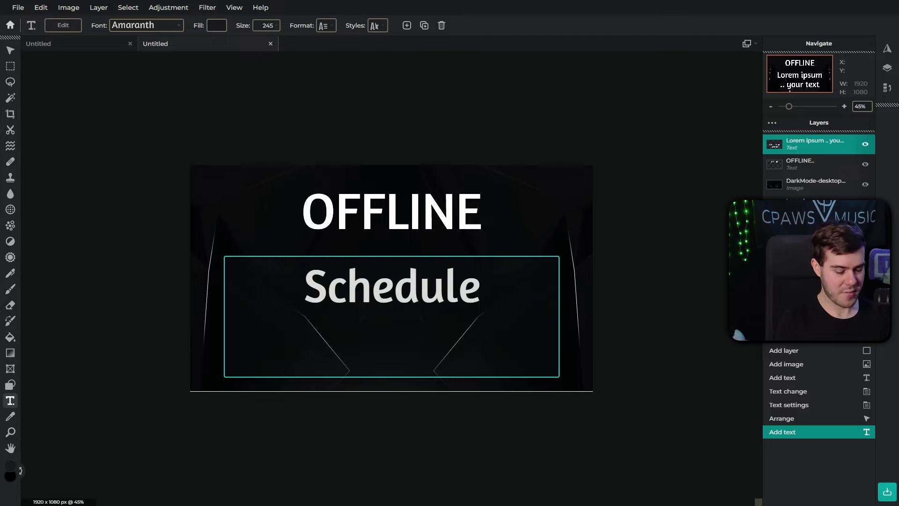
{"action": "key", "text": "ctrl+a"}
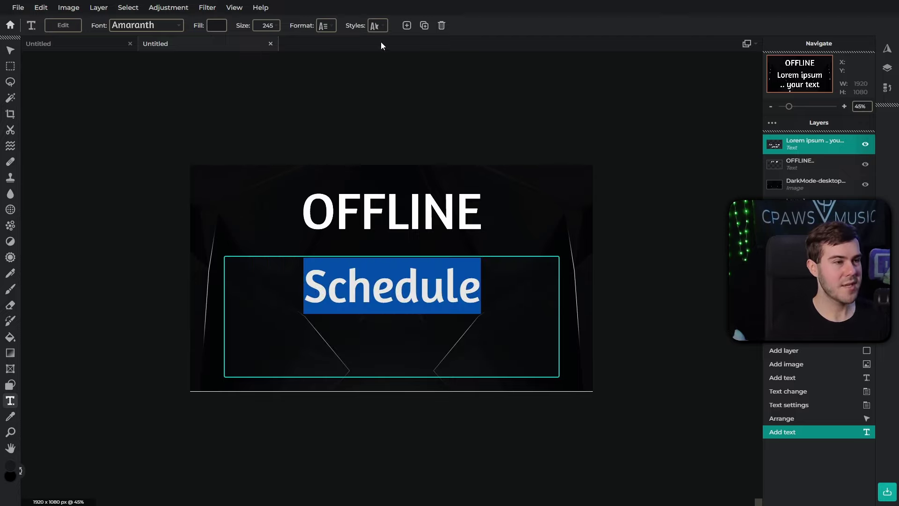
Step: Underline the Schedule text
{"action": "left_click", "coordinate": [381, 29]}
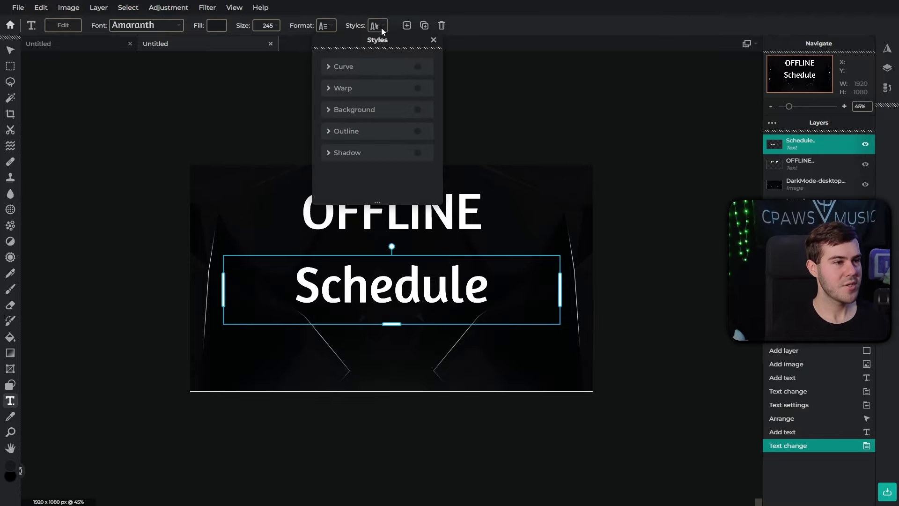
{"action": "left_click", "coordinate": [381, 28]}
{"action": "left_click", "coordinate": [326, 26]}
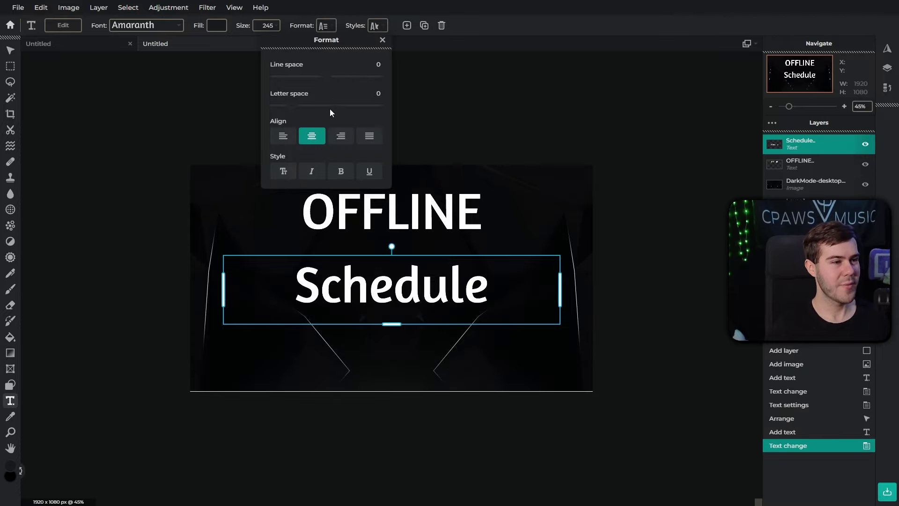
{"action": "left_click", "coordinate": [369, 173]}
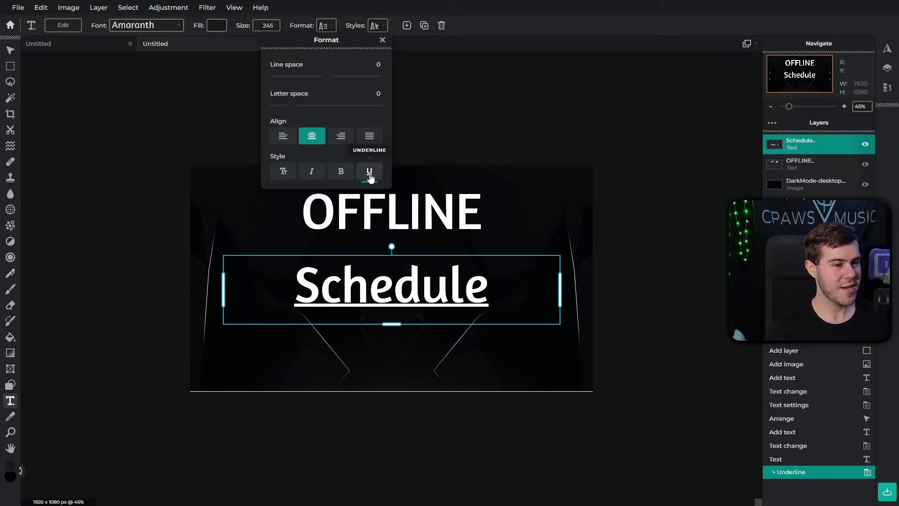
Step: Reduce the Schedule text to size 92 and move it up directly beneath the OFFLINE title
{"action": "left_click", "coordinate": [271, 26]}
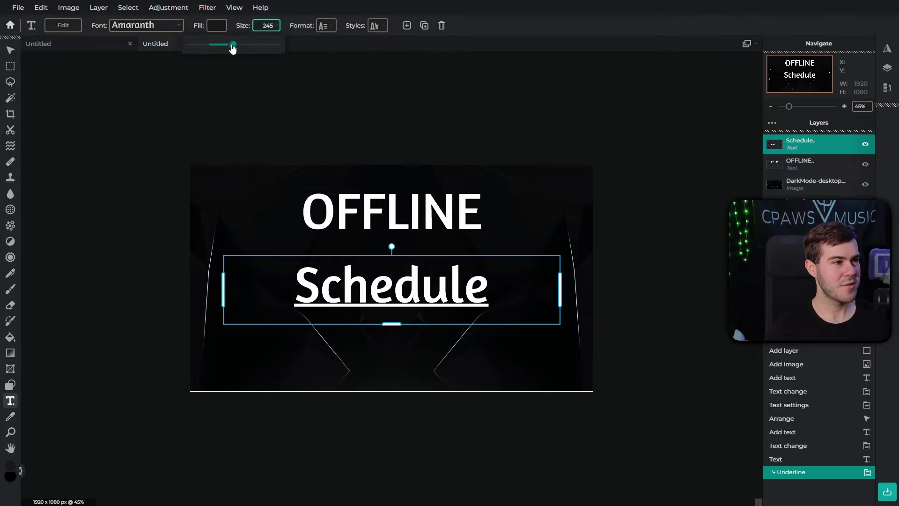
{"action": "left_click_drag", "start_coordinate": [233, 47], "coordinate": [223, 48]}
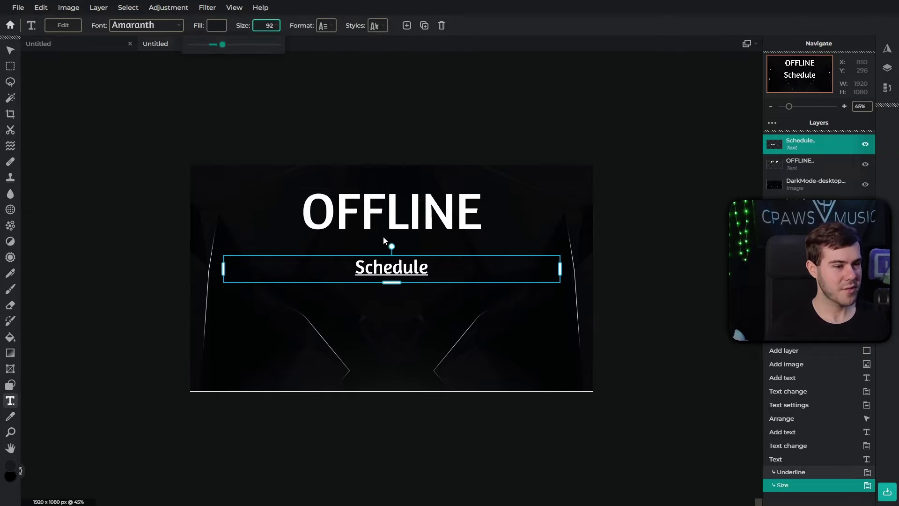
{"action": "left_click_drag", "start_coordinate": [399, 271], "coordinate": [400, 253]}
Step: Add a text layer with the lines Mondays 7pm CST and Wednesday 7pm CST, and place it a little below the Schedule heading
{"action": "left_click", "coordinate": [392, 307]}
{"action": "left_click", "coordinate": [391, 306]}
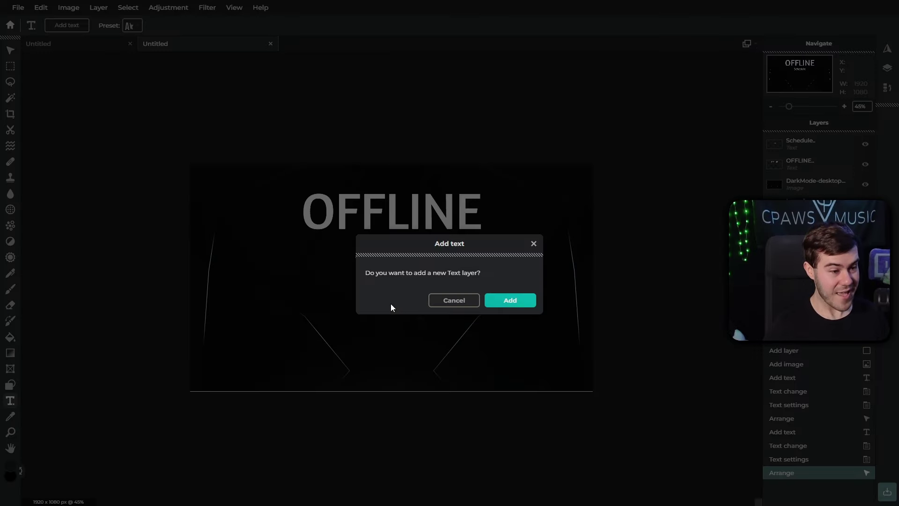
{"action": "left_click", "coordinate": [518, 301]}
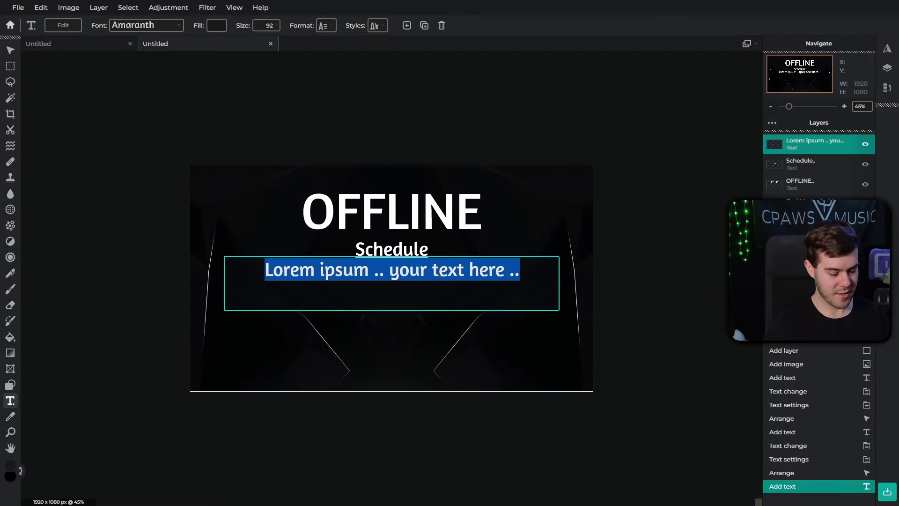
{"action": "type", "text": "Mondays "}
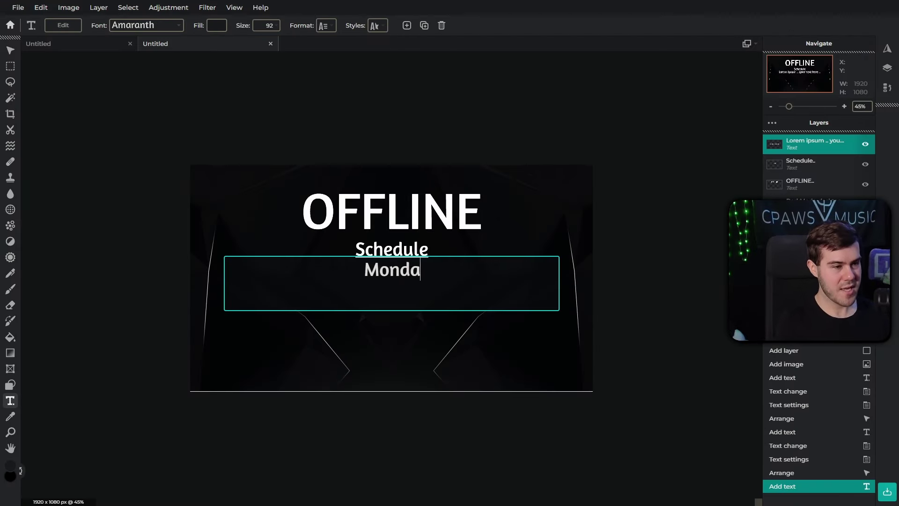
{"action": "type", "text": "7pm CST "}
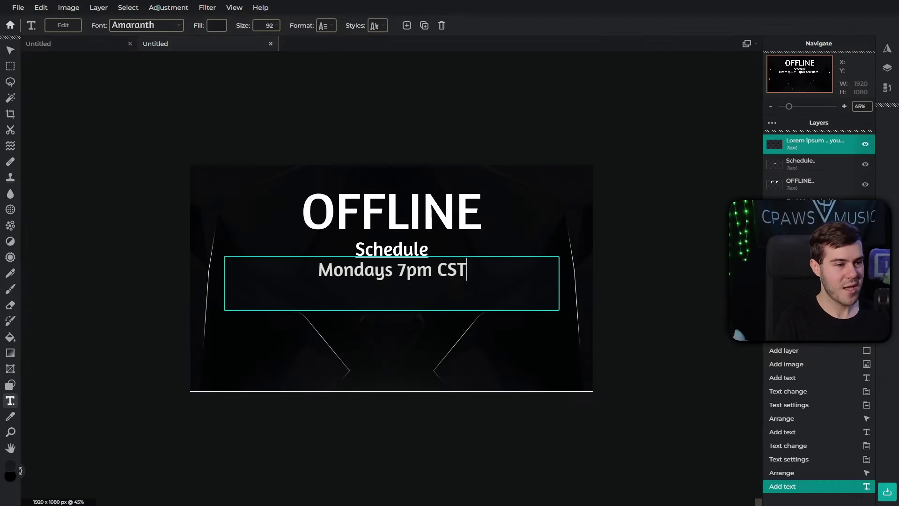
{"action": "type", "text": "Wed"}
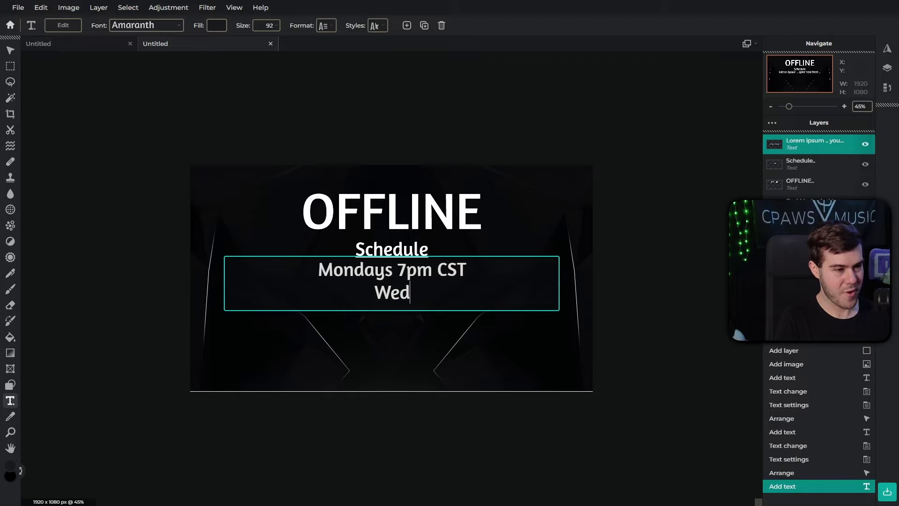
{"action": "type", "text": "nesday"}
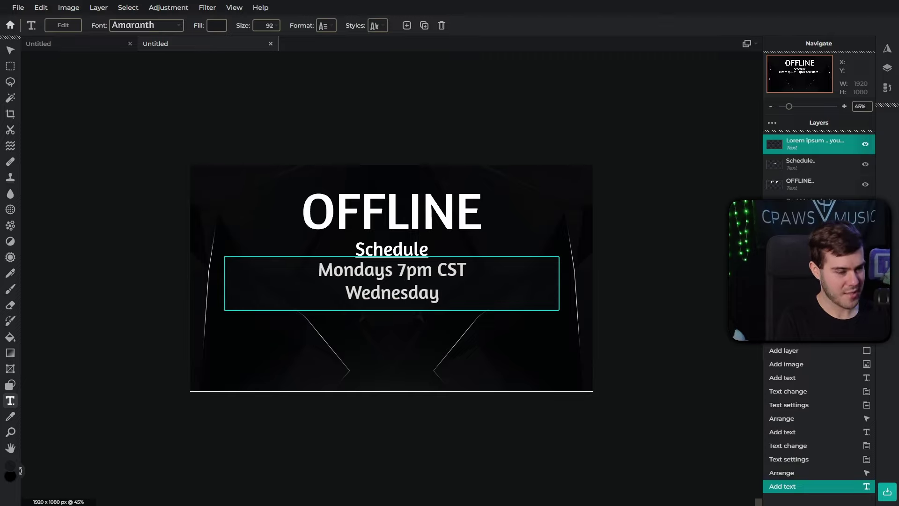
{"action": "type", "text": " 7pm CST"}
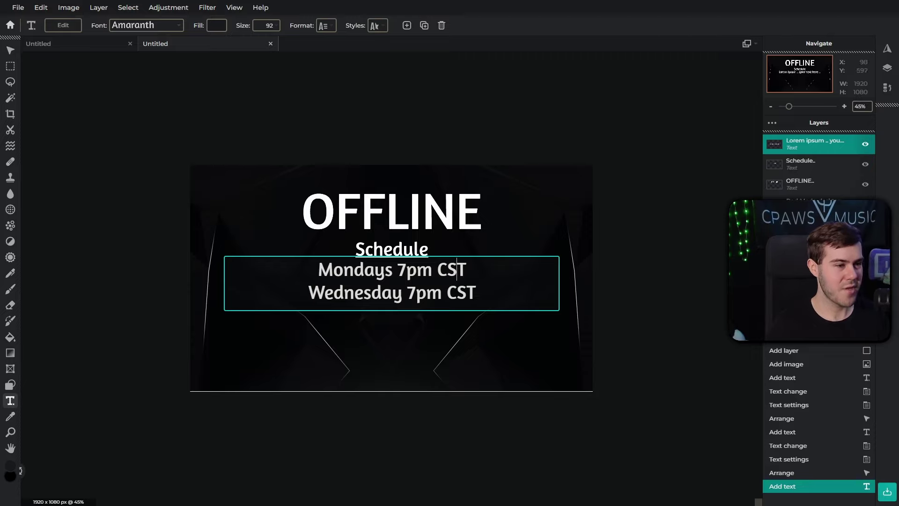
{"action": "key", "text": "Escape"}
{"action": "left_click_drag", "start_coordinate": [423, 288], "coordinate": [422, 307]}
Step: Try a blank line between the Mondays and Wednesday schedule entries, and remove it again
{"action": "double_click", "coordinate": [468, 290]}
{"action": "left_click", "coordinate": [467, 290]}
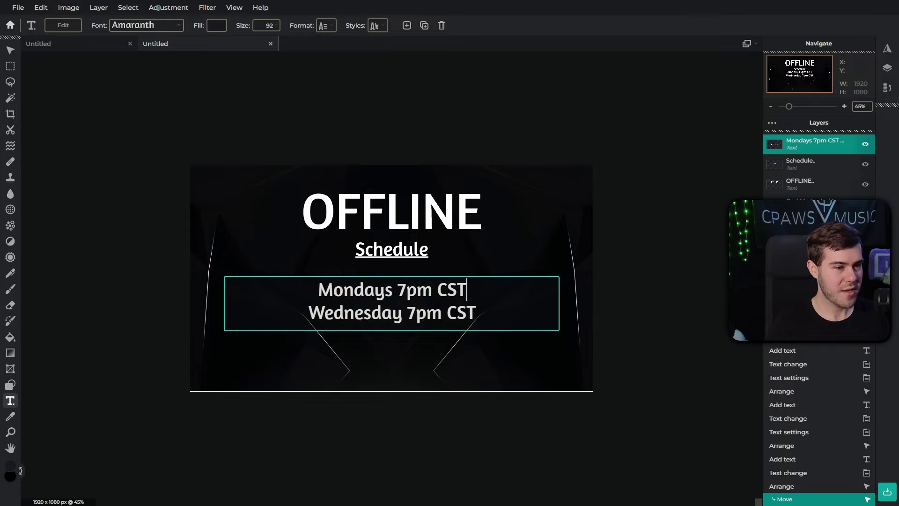
{"action": "key", "text": "Return"}
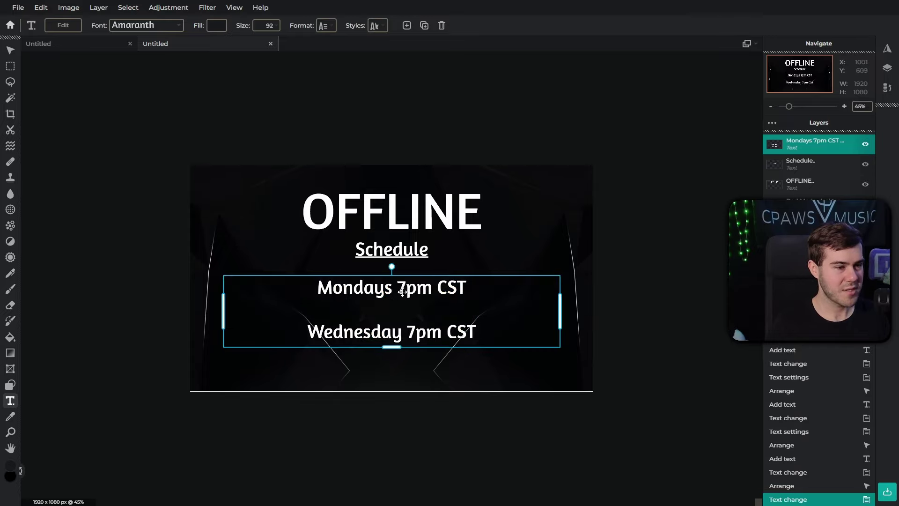
{"action": "double_click", "coordinate": [388, 305]}
{"action": "left_click", "coordinate": [413, 310]}
{"action": "key", "text": "BackSpace"}
{"action": "left_click", "coordinate": [62, 265]}
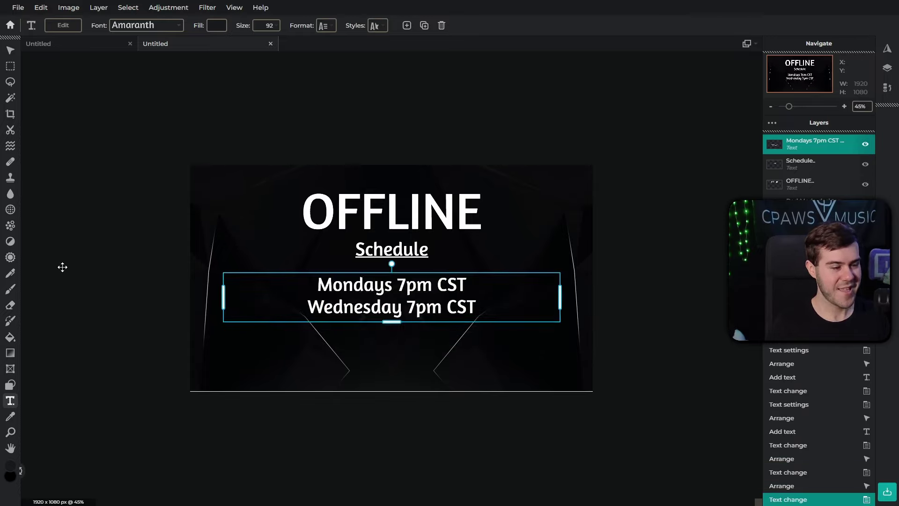
Step: Enlarge the Schedule heading slightly and adjust the vertical spacing between it and the two schedule lines
{"action": "left_click_drag", "start_coordinate": [396, 309], "coordinate": [396, 314]}
{"action": "left_click", "coordinate": [406, 249]}
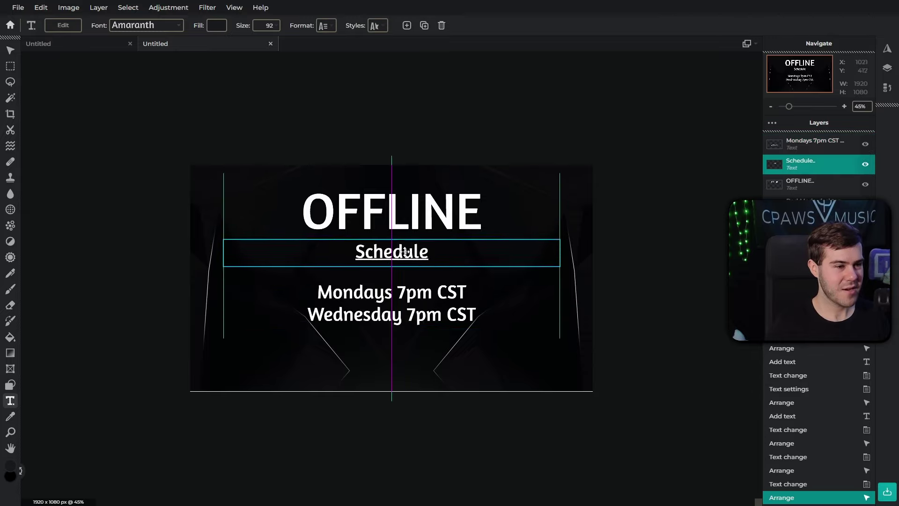
{"action": "double_click", "coordinate": [406, 253]}
{"action": "left_click", "coordinate": [352, 126]}
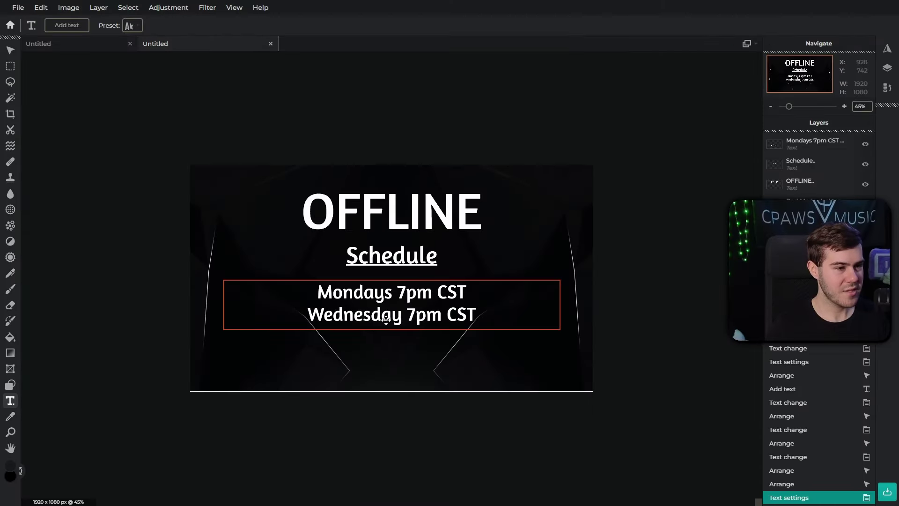
{"action": "left_click", "coordinate": [2, 338]}
{"action": "left_click_drag", "start_coordinate": [396, 300], "coordinate": [396, 298]}
{"action": "left_click", "coordinate": [105, 295]}
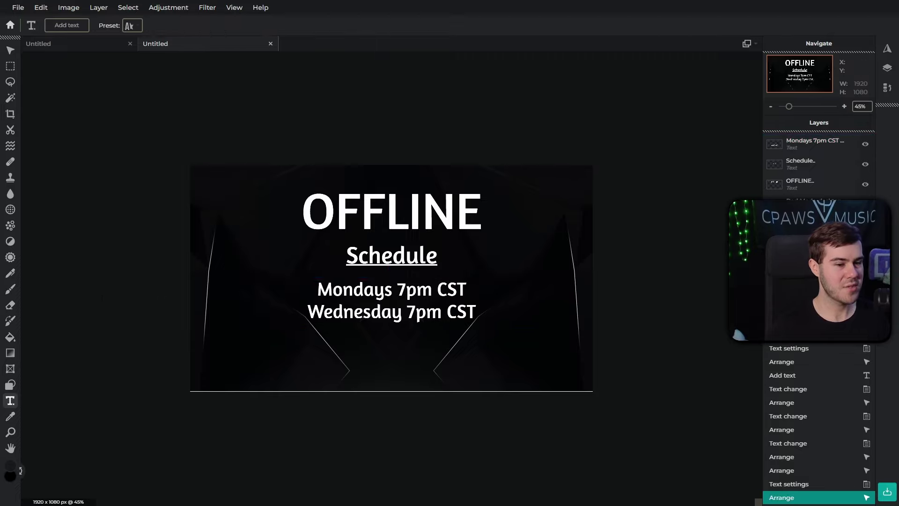
Step: Unlock the wallpaper layer and enlarge it to about 1949 x 1096 so that it extends past the canvas edges
{"action": "left_click", "coordinate": [11, 53]}
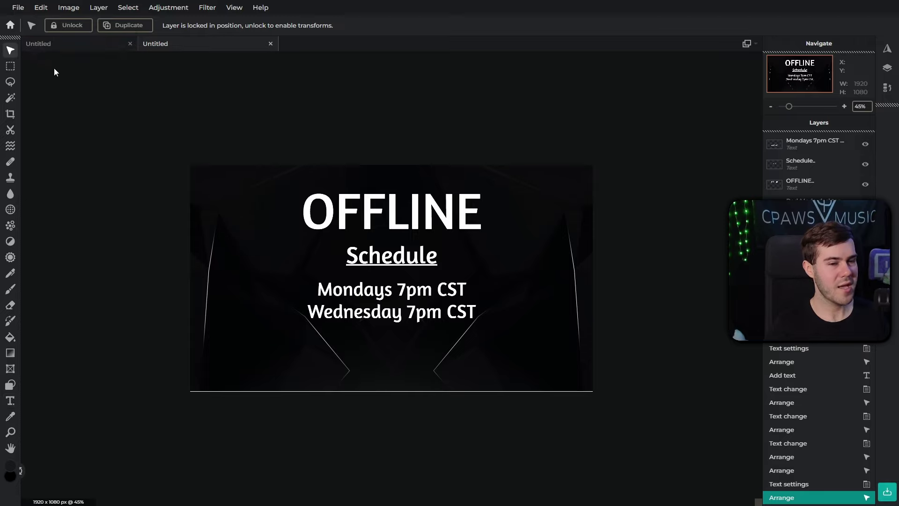
{"action": "left_click", "coordinate": [69, 25]}
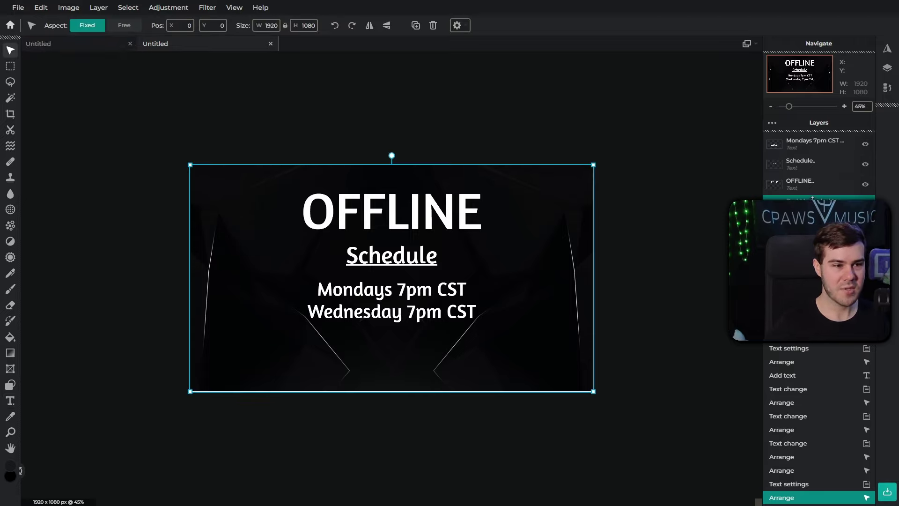
{"action": "left_click_drag", "start_coordinate": [593, 165], "coordinate": [585, 175]}
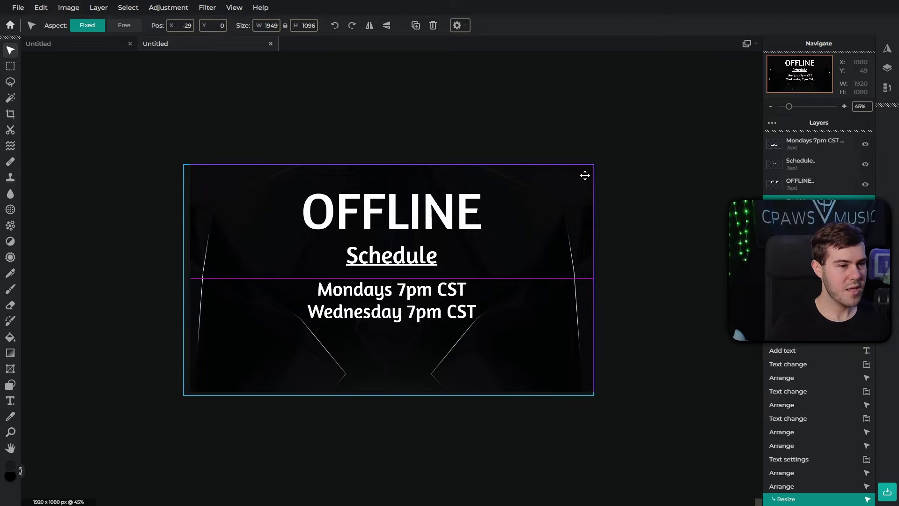
{"action": "left_click", "coordinate": [184, 110]}
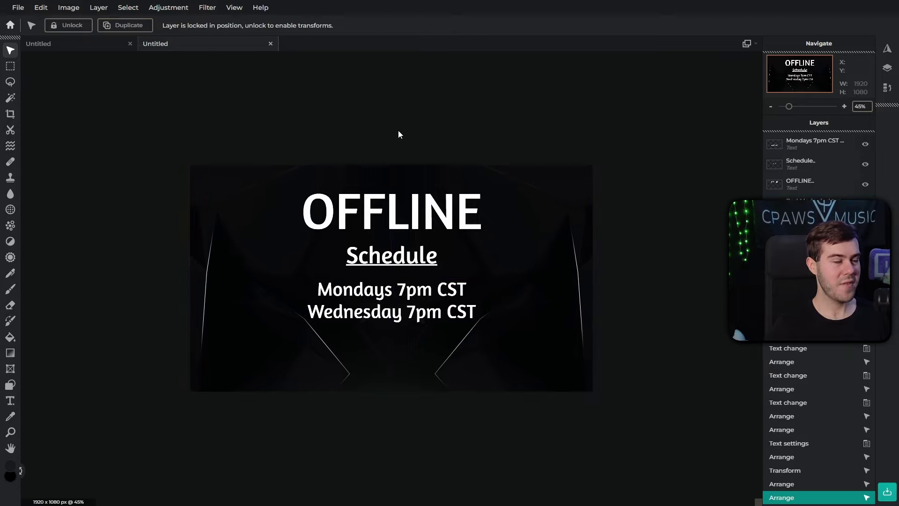
Step: Save the banner as a 1920 x 1080 JPG at 100% quality in Downloads, named offline banner
{"action": "left_click", "coordinate": [19, 14]}
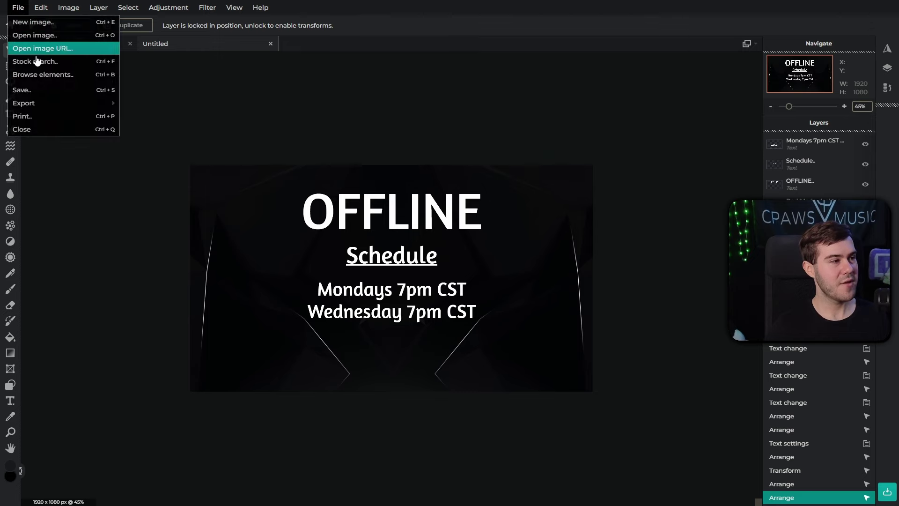
{"action": "left_click", "coordinate": [34, 88]}
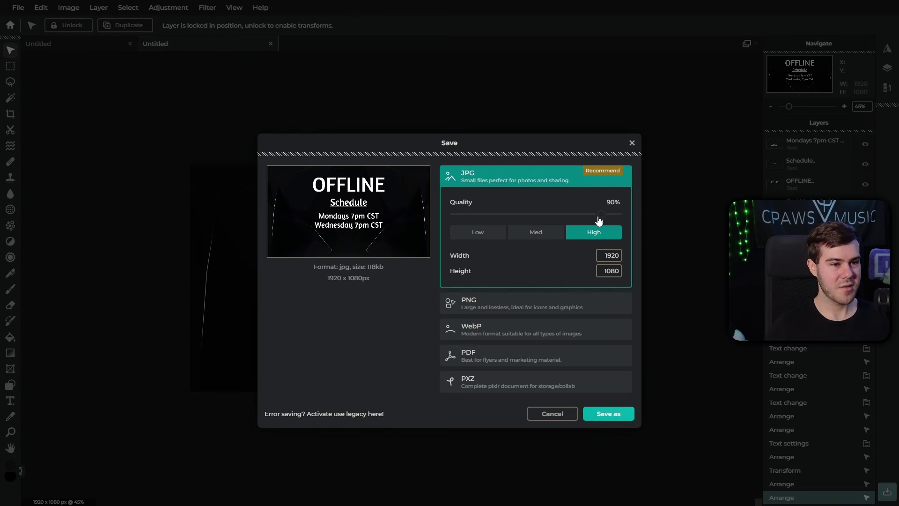
{"action": "left_click_drag", "start_coordinate": [600, 214], "coordinate": [626, 218]}
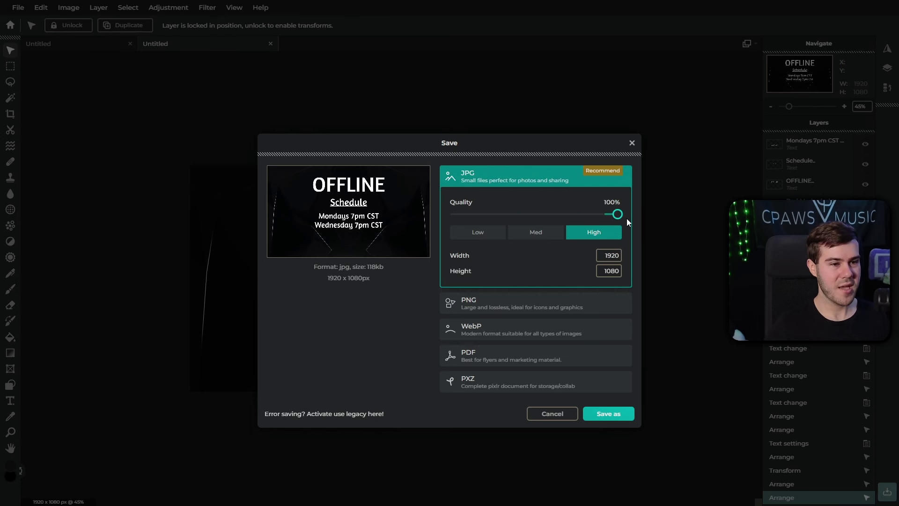
{"action": "left_click", "coordinate": [615, 414]}
{"action": "type", "text": "offl"}
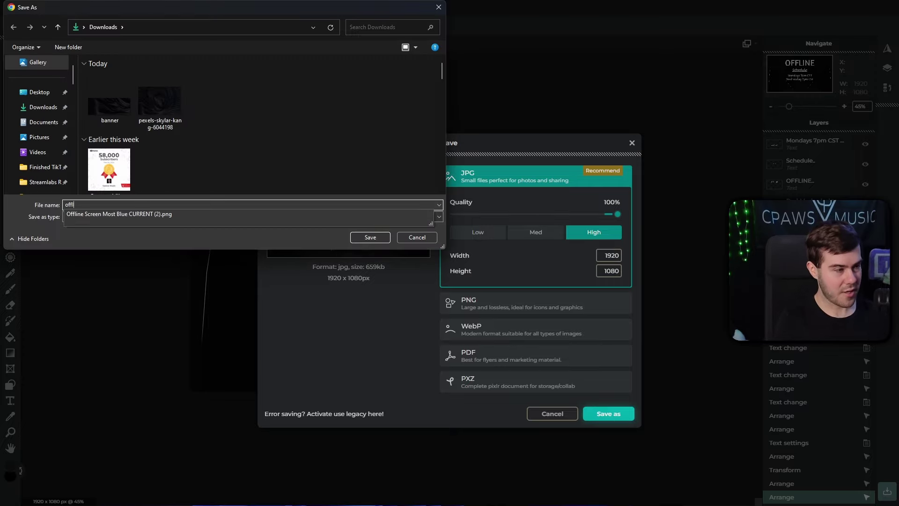
{"action": "type", "text": "ine"}
{"action": "key", "text": "Return"}
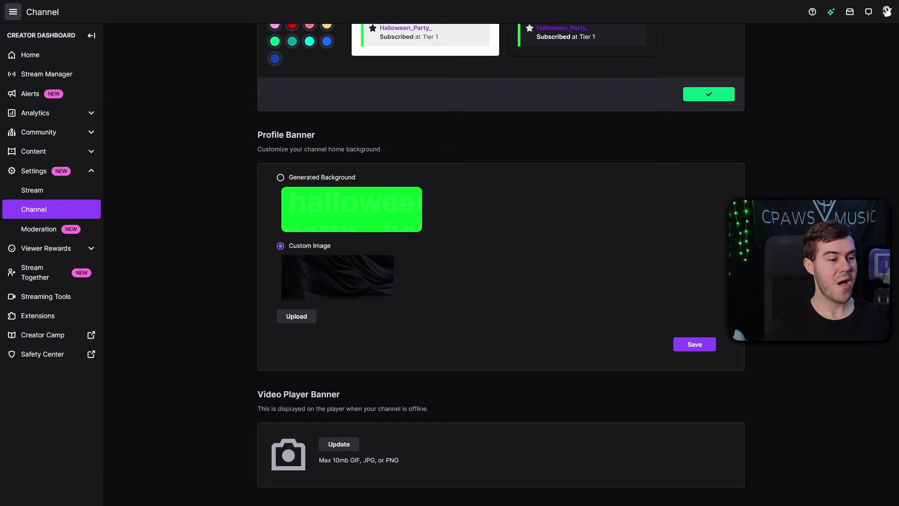
Step: On the Twitch channel settings page, upload the offline banner image as the Video Player Banner
{"action": "left_click", "coordinate": [340, 447]}
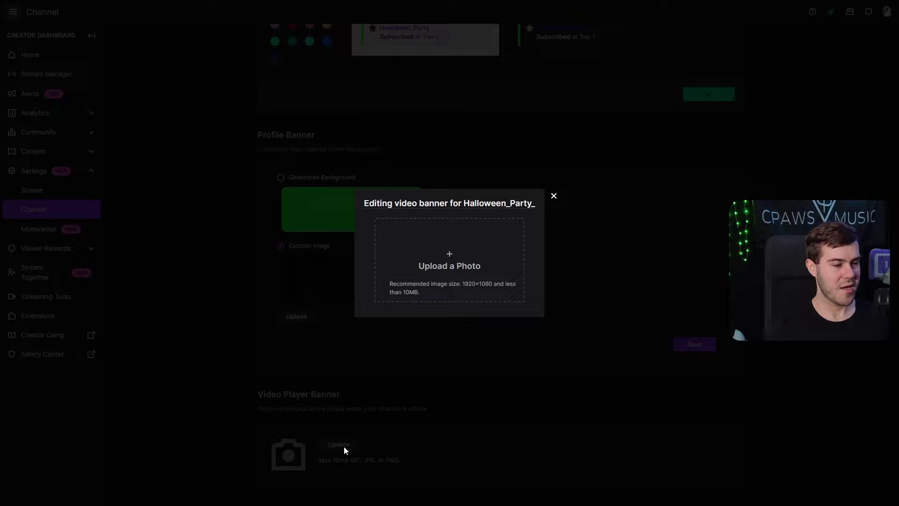
{"action": "left_click", "coordinate": [442, 260]}
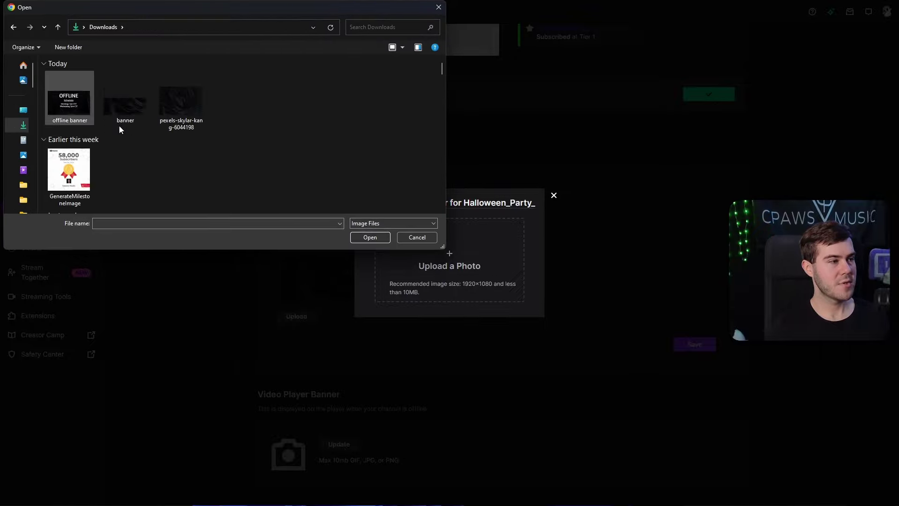
{"action": "double_click", "coordinate": [68, 100]}
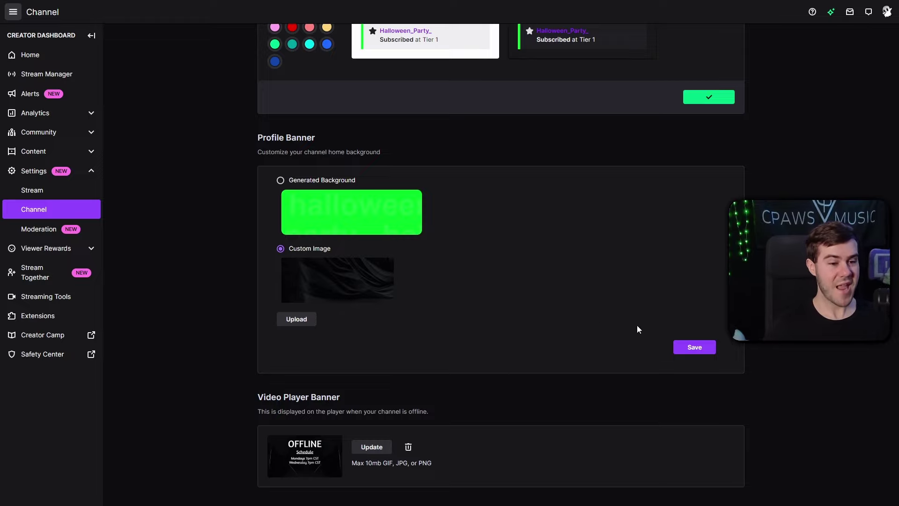
Step: Save the profile banner settings and look over the channel branding page
{"action": "left_click", "coordinate": [679, 347]}
{"action": "scroll", "coordinate": [527, 381], "scroll_direction": "up", "scroll_amount": 7}
{"action": "scroll", "coordinate": [610, 419], "scroll_direction": "down", "scroll_amount": 7}
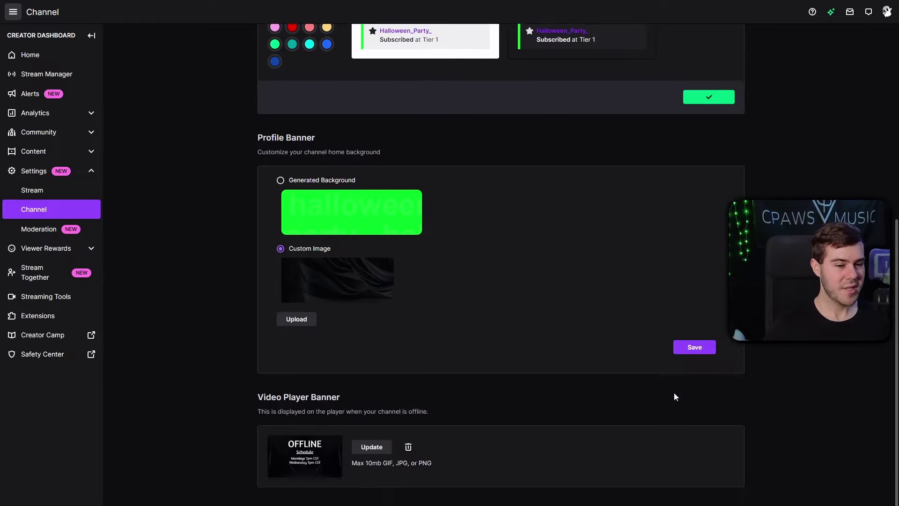
Step: Open the public channel page and view the offline banner in the full-size player with chat
{"action": "scroll", "coordinate": [675, 397], "scroll_direction": "up", "scroll_amount": 7}
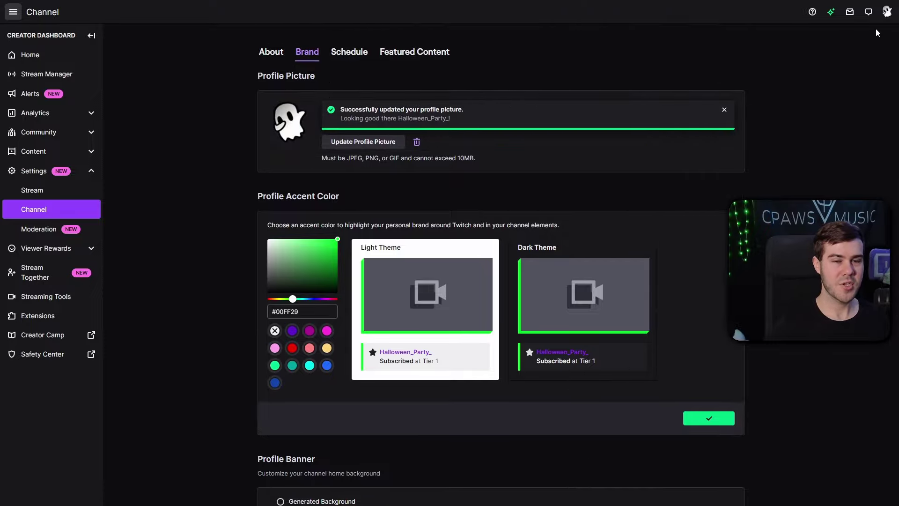
{"action": "left_click", "coordinate": [888, 15]}
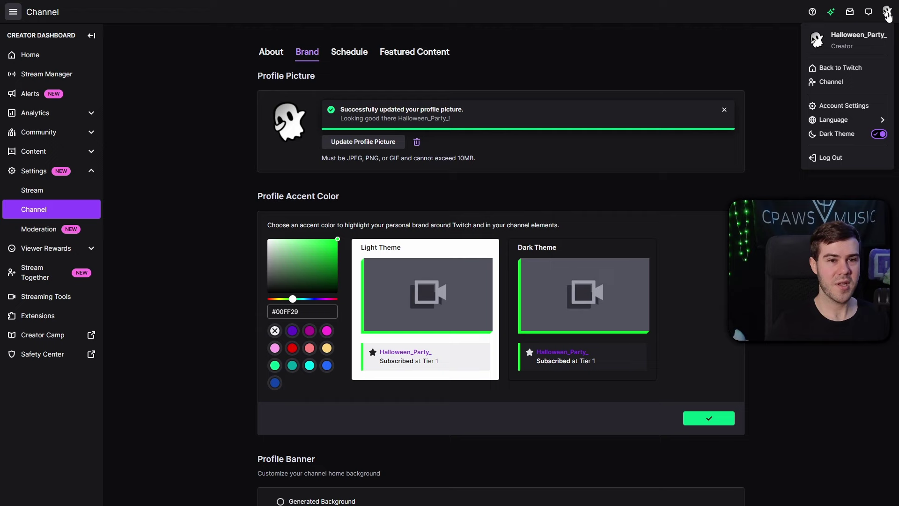
{"action": "left_click", "coordinate": [840, 86]}
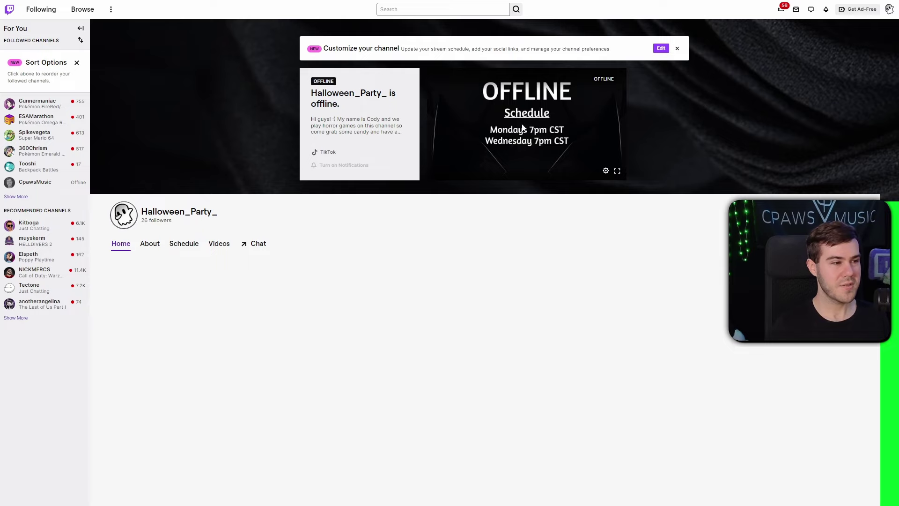
{"action": "left_click", "coordinate": [258, 249]}
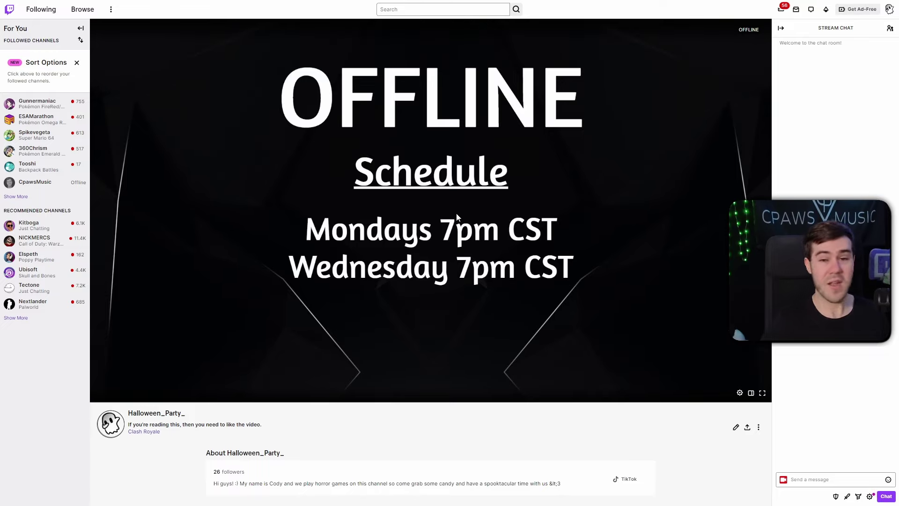
{"action": "scroll", "coordinate": [459, 220], "scroll_direction": "down", "scroll_amount": 1}
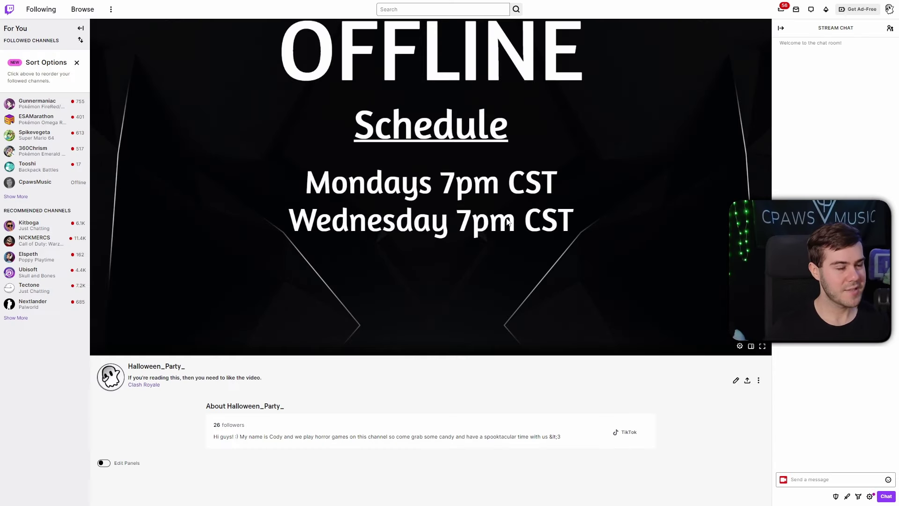
{"action": "scroll", "coordinate": [468, 248], "scroll_direction": "down", "scroll_amount": 2}
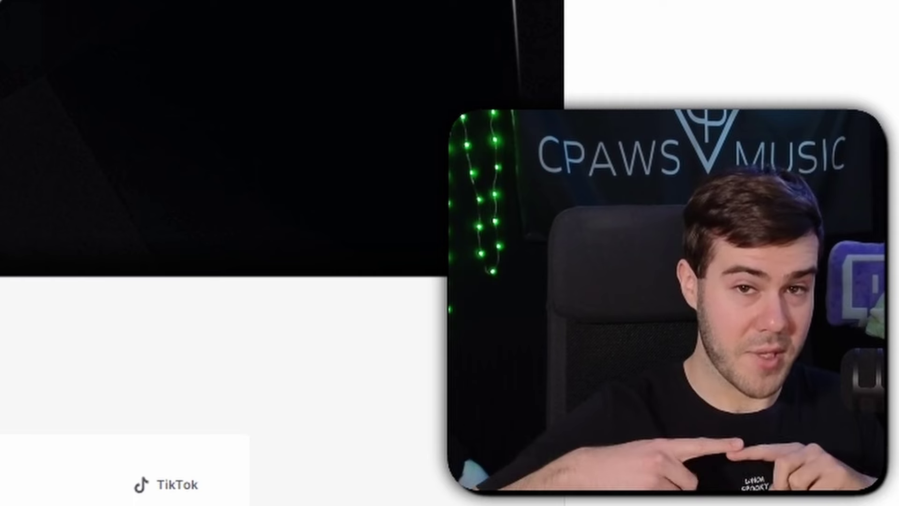
Step: Examine the channel's About description, its closing heart characters and the TikTok link below the player
{"action": "scroll", "coordinate": [460, 264], "scroll_direction": "up", "scroll_amount": 1}
{"action": "left_click_drag", "start_coordinate": [132, 331], "coordinate": [628, 344]}
{"action": "left_click", "coordinate": [307, 339]}
{"action": "scroll", "coordinate": [316, 352], "scroll_direction": "down", "scroll_amount": 1}
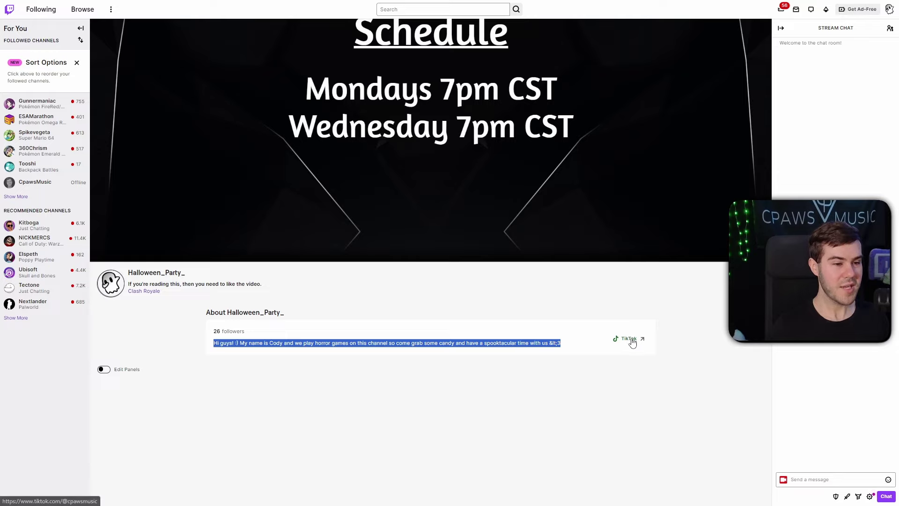
{"action": "left_click", "coordinate": [560, 343]}
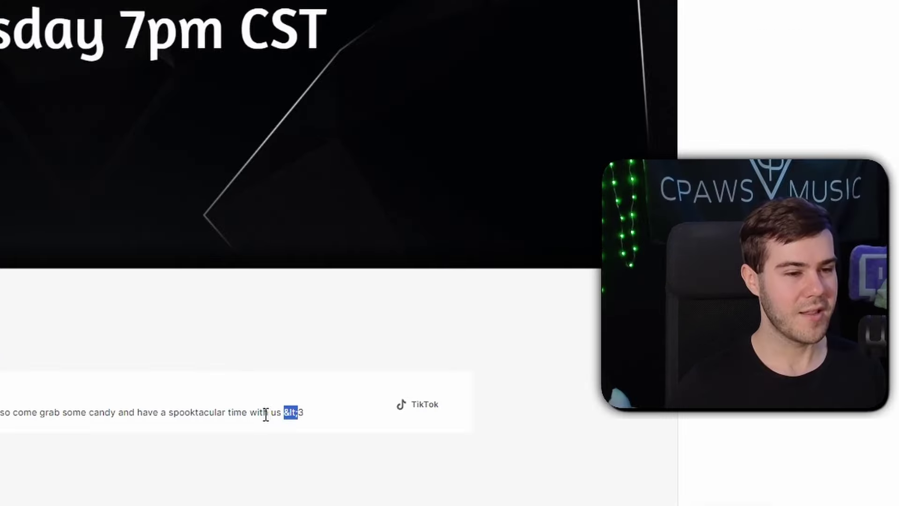
{"action": "left_click", "coordinate": [562, 344]}
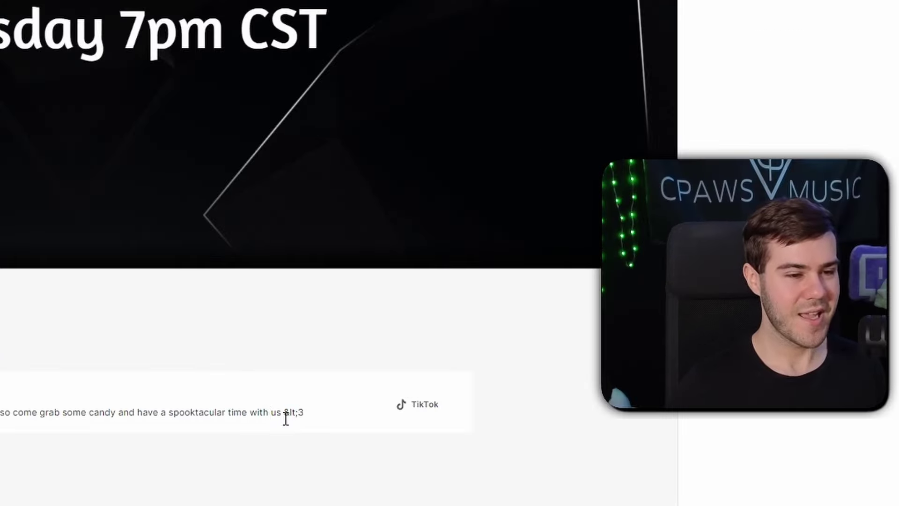
{"action": "left_click_drag", "start_coordinate": [283, 416], "coordinate": [307, 420]}
{"action": "left_click", "coordinate": [317, 423]}
{"action": "left_click", "coordinate": [324, 416]}
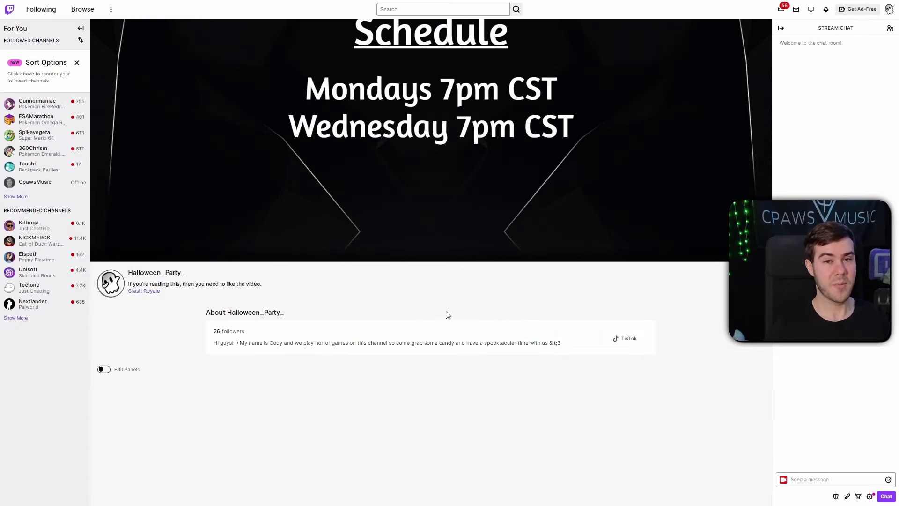
Step: Check the channel's Home and About sections and return to the chat view with the About area below the player
{"action": "scroll", "coordinate": [386, 300], "scroll_direction": "down", "scroll_amount": 2}
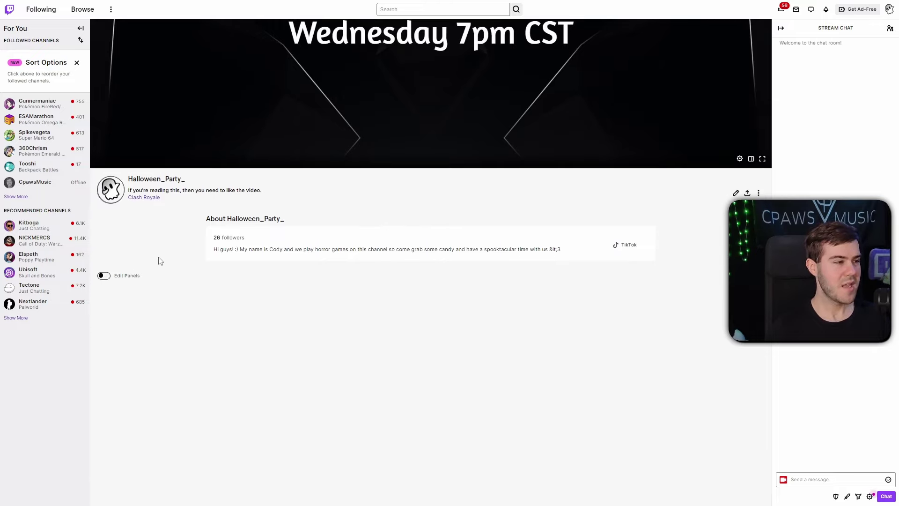
{"action": "scroll", "coordinate": [165, 290], "scroll_direction": "up", "scroll_amount": 1}
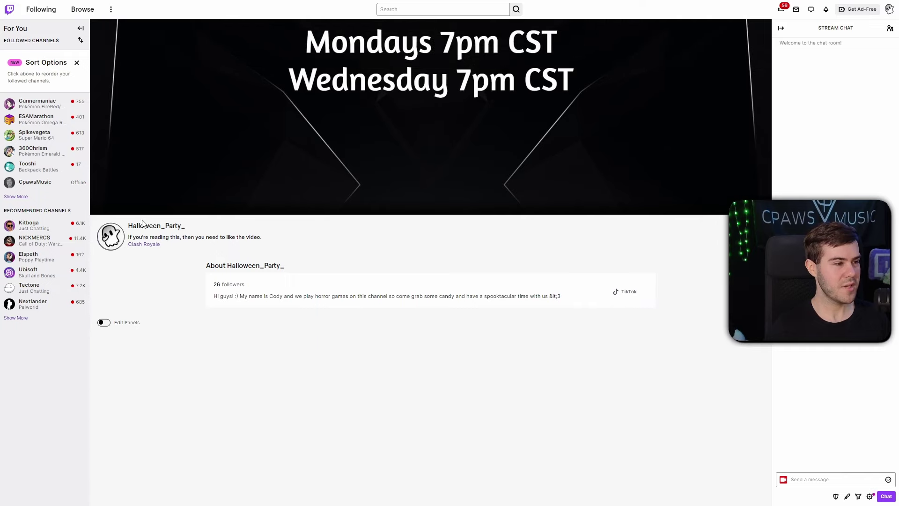
{"action": "left_click", "coordinate": [150, 226]}
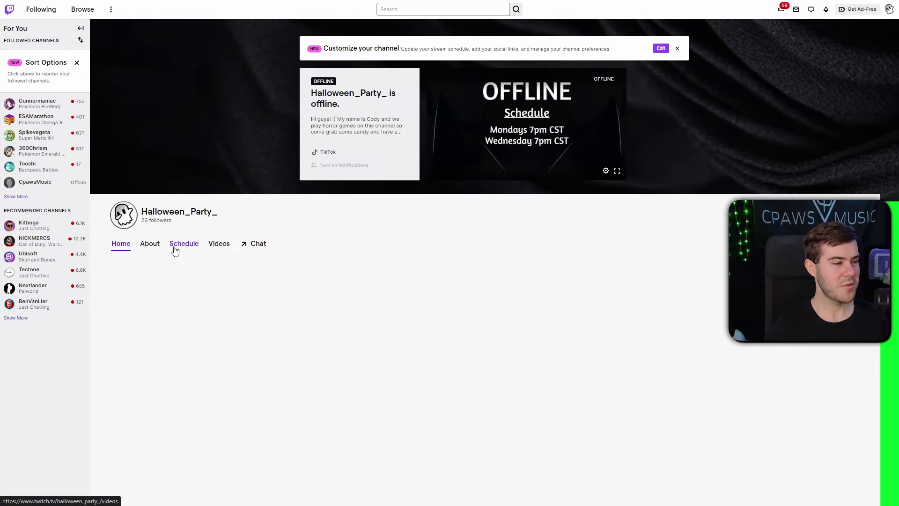
{"action": "left_click", "coordinate": [151, 247]}
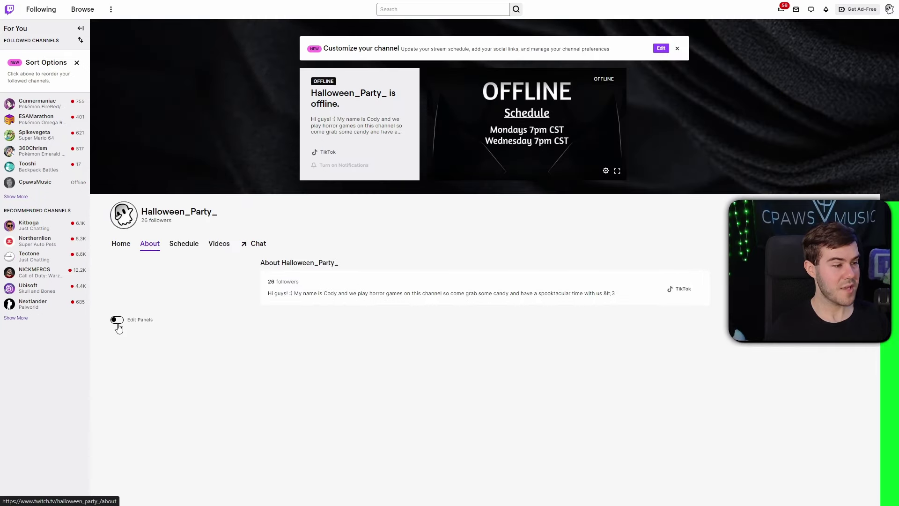
{"action": "left_click", "coordinate": [255, 243]}
{"action": "scroll", "coordinate": [229, 348], "scroll_direction": "down", "scroll_amount": 4}
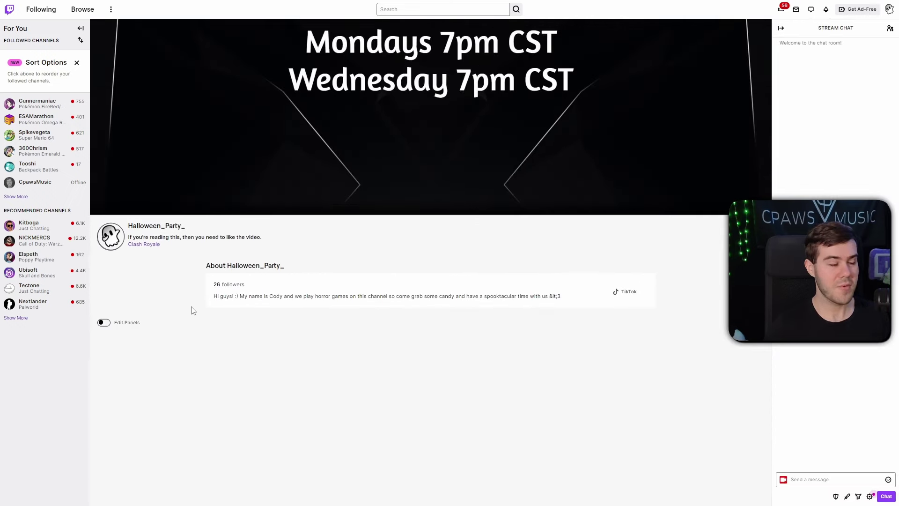
Step: Enable panel editing below the channel's About section and add a text or image panel
{"action": "scroll", "coordinate": [193, 312], "scroll_direction": "down", "scroll_amount": 3}
{"action": "left_click", "coordinate": [104, 182]}
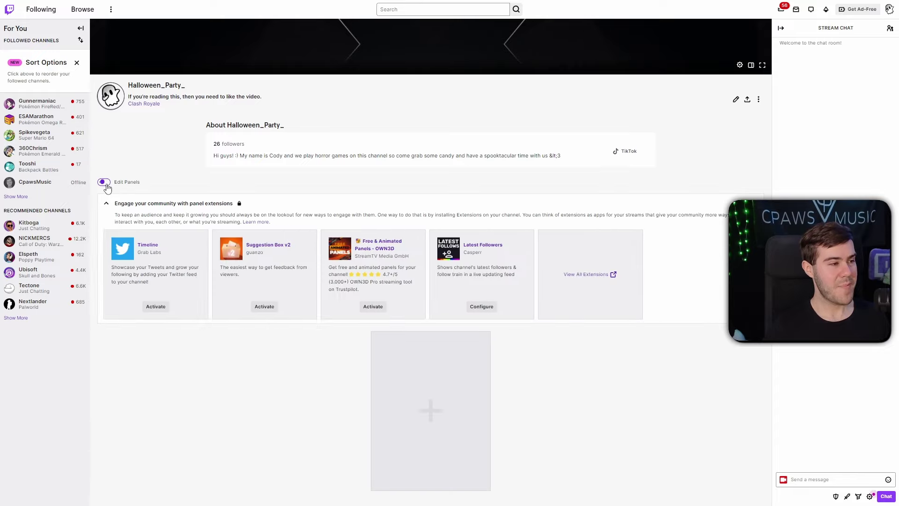
{"action": "scroll", "coordinate": [234, 370], "scroll_direction": "down", "scroll_amount": 1}
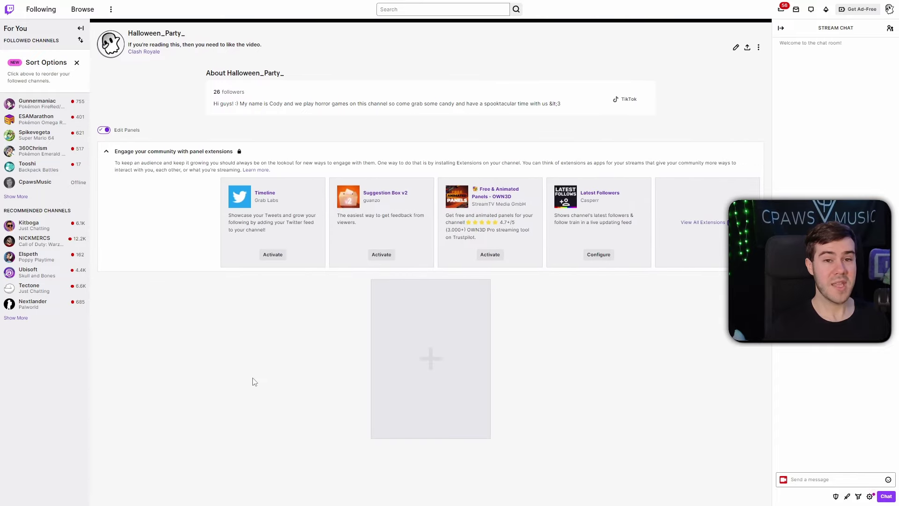
{"action": "left_click", "coordinate": [438, 367]}
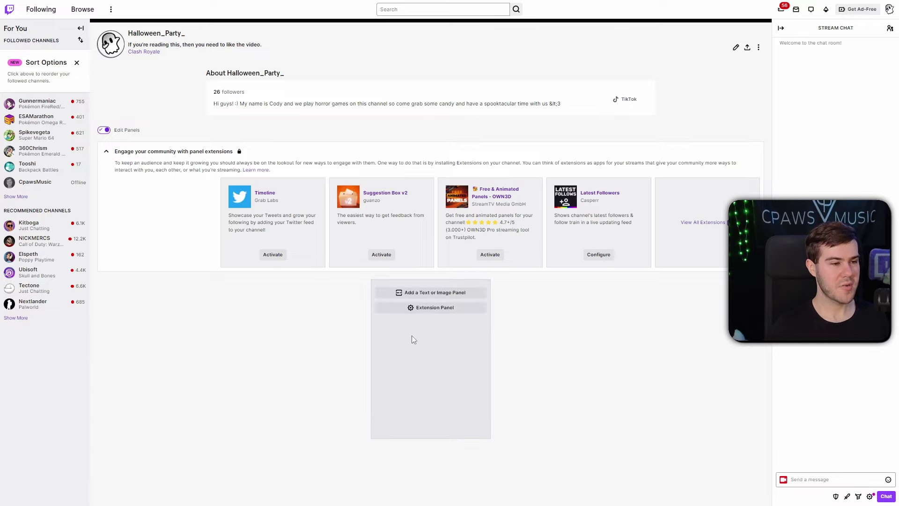
{"action": "left_click", "coordinate": [447, 292]}
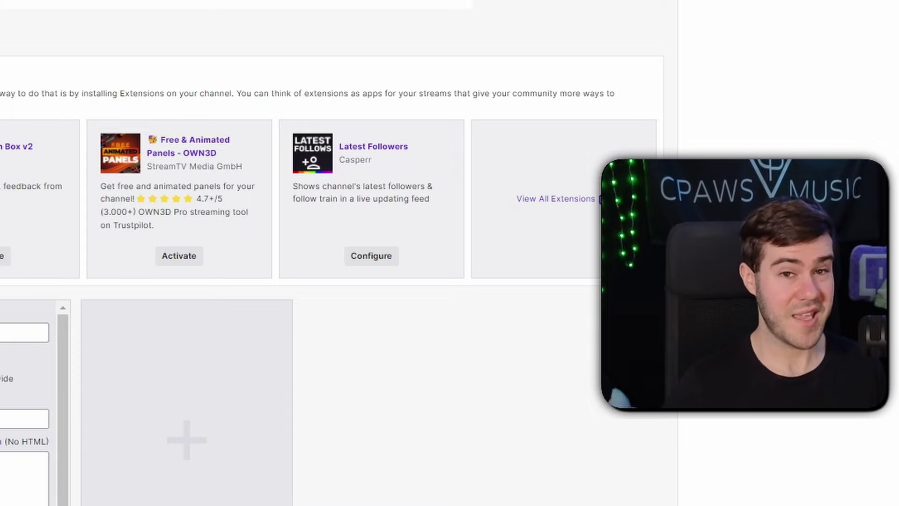
Step: Look over the new panel's image link and description fields and the note on image width
{"action": "left_click", "coordinate": [346, 346]}
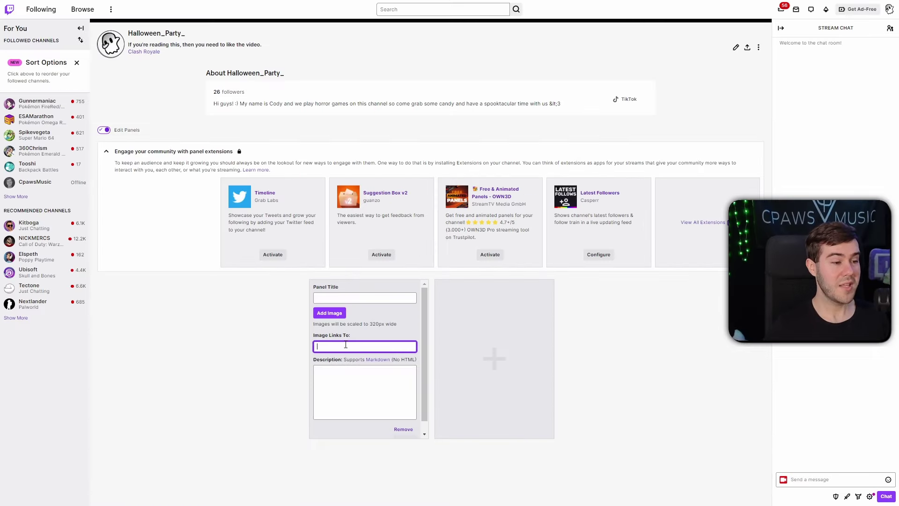
{"action": "left_click", "coordinate": [353, 389]}
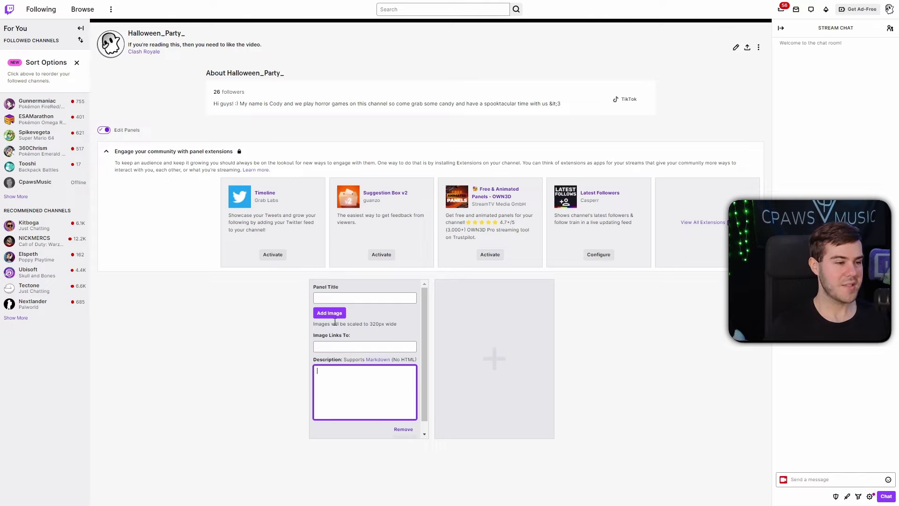
{"action": "left_click_drag", "start_coordinate": [314, 324], "coordinate": [322, 324]}
{"action": "left_click", "coordinate": [371, 325]}
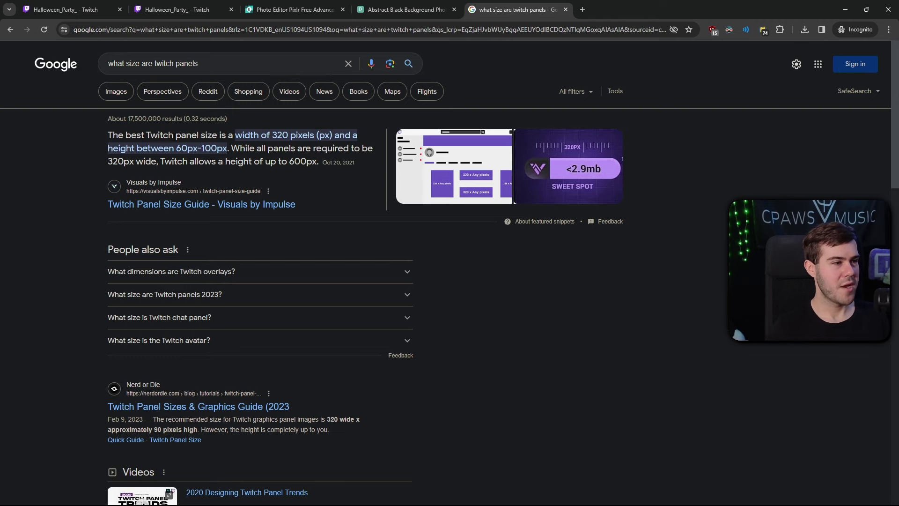
Step: Read the recommended Twitch panel width and height in the Google search results for panel sizes
{"action": "left_click_drag", "start_coordinate": [159, 135], "coordinate": [224, 148]}
{"action": "double_click", "coordinate": [280, 135]}
{"action": "left_click", "coordinate": [261, 148]}
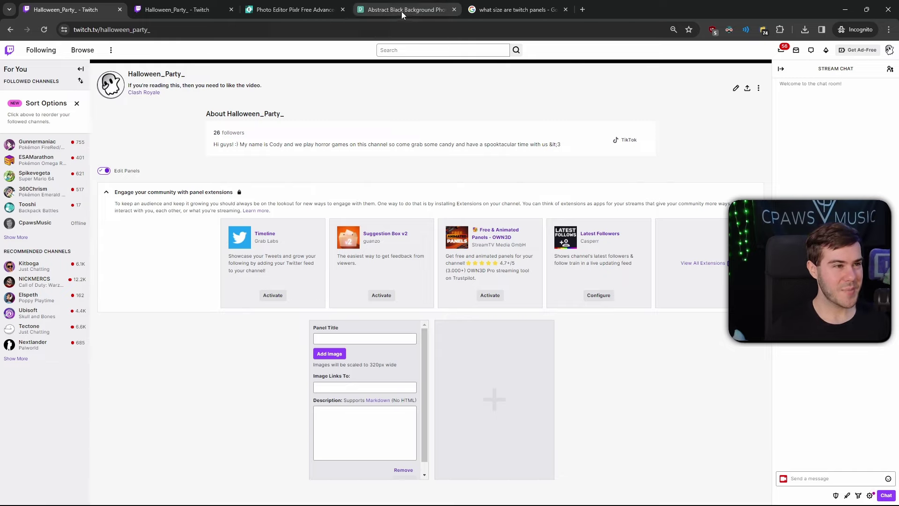
Step: Switch to the Pixlr editor and create a new blank image 320 px wide and 80 px high
{"action": "left_click", "coordinate": [295, 10]}
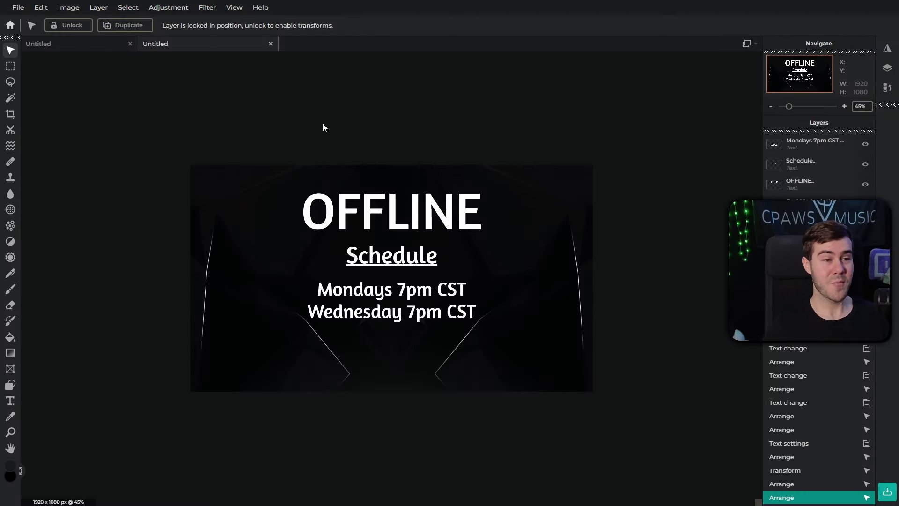
{"action": "left_click", "coordinate": [18, 8]}
{"action": "left_click", "coordinate": [33, 20]}
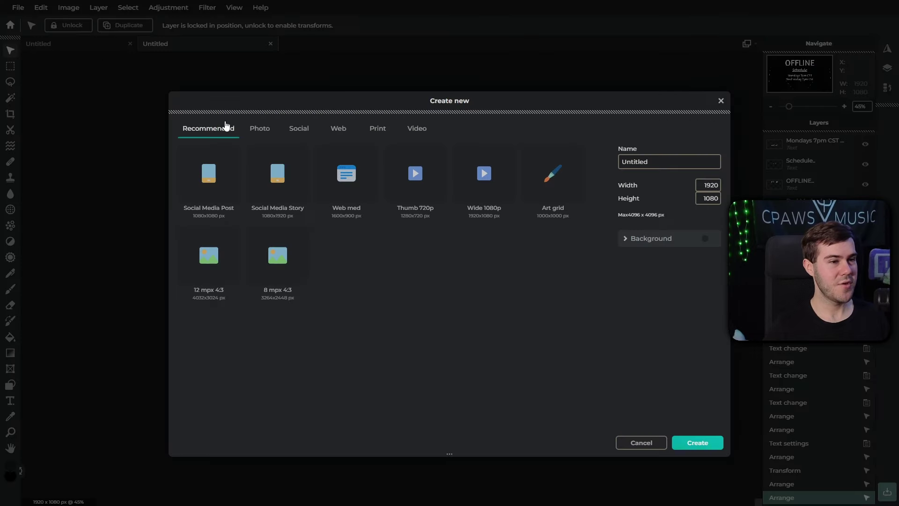
{"action": "left_click", "coordinate": [700, 185]}
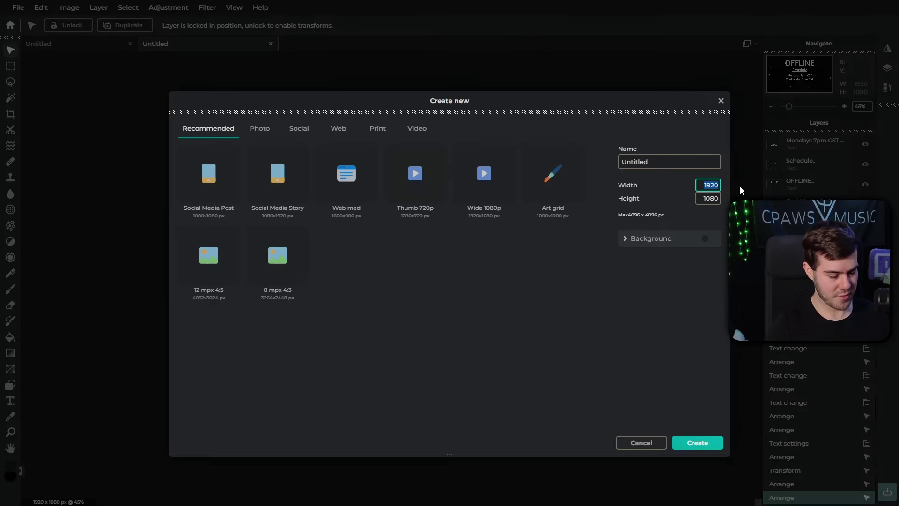
{"action": "type", "text": "320"}
{"action": "left_click", "coordinate": [705, 197]}
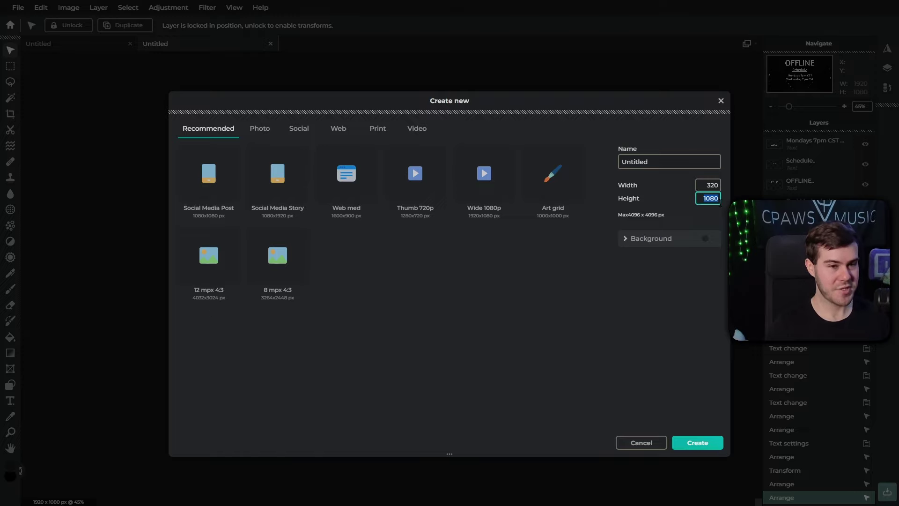
{"action": "type", "text": "80"}
{"action": "left_click", "coordinate": [706, 443]}
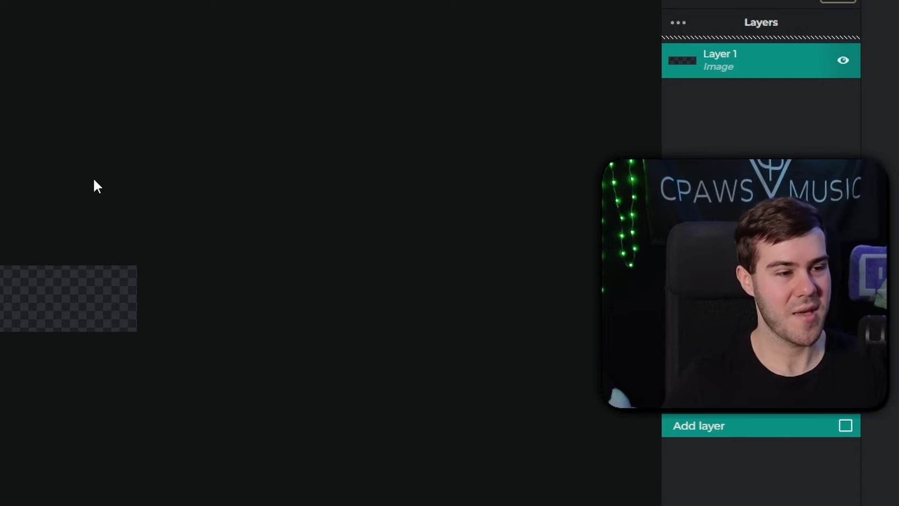
{"action": "left_click", "coordinate": [160, 252]}
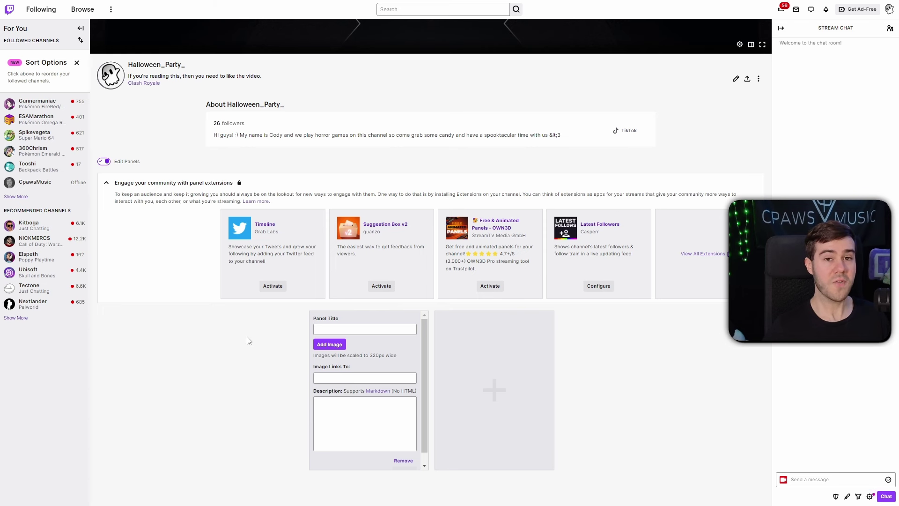
Step: In the Twitch panel editor, choose DarkMode-panel-rules from the DarkMode-Series-Premium pack's Panels PNG folder as the panel image
{"action": "scroll", "coordinate": [236, 340], "scroll_direction": "down", "scroll_amount": 1}
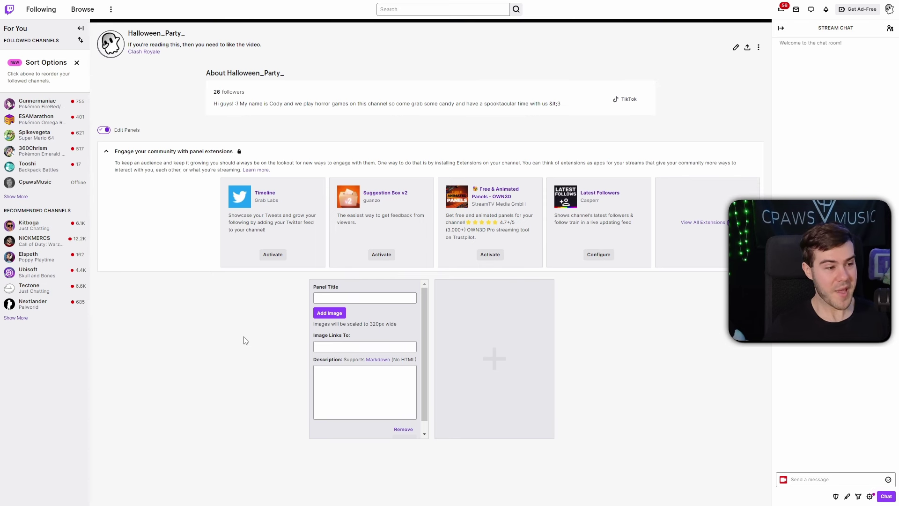
{"action": "left_click", "coordinate": [327, 314]}
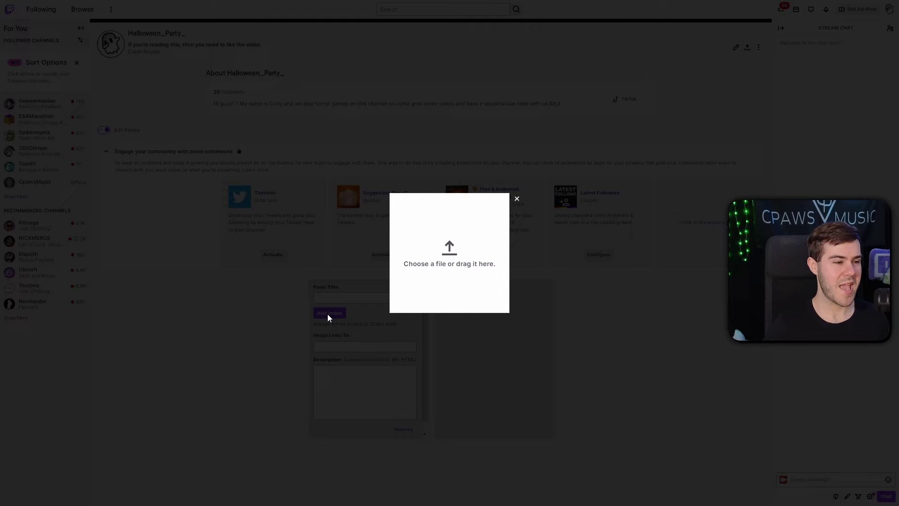
{"action": "left_click", "coordinate": [443, 258]}
{"action": "double_click", "coordinate": [102, 94]}
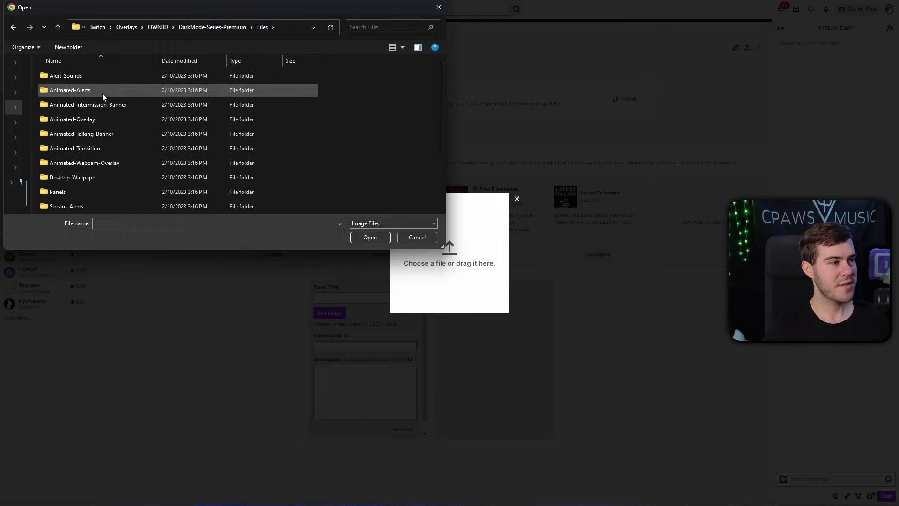
{"action": "double_click", "coordinate": [96, 189]}
{"action": "double_click", "coordinate": [94, 77]}
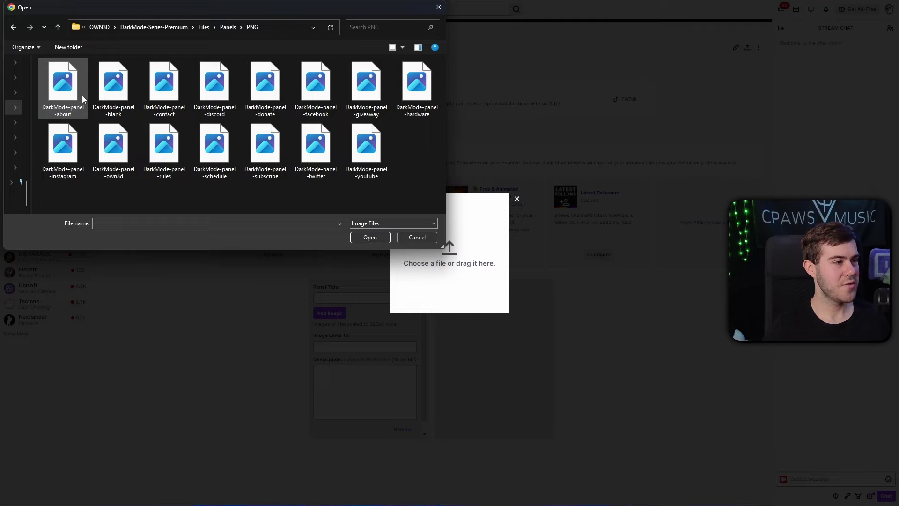
{"action": "left_click", "coordinate": [166, 154]}
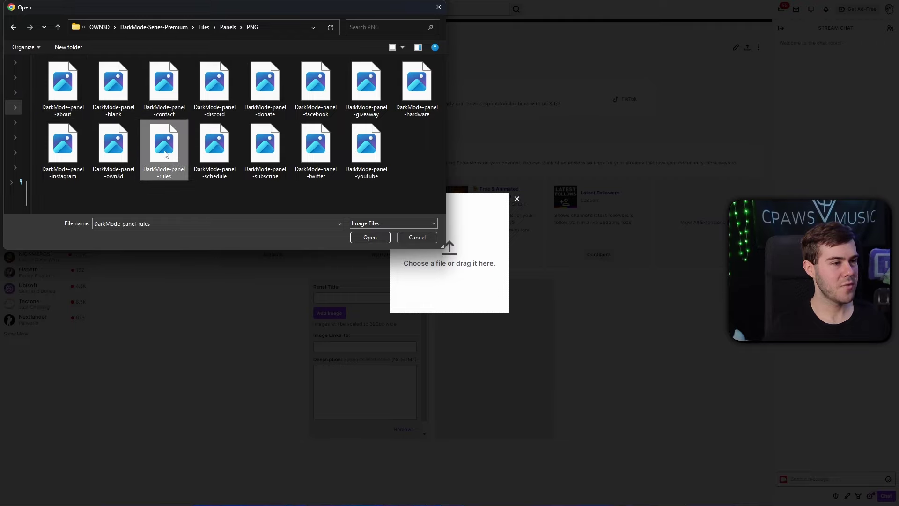
{"action": "double_click", "coordinate": [164, 155]}
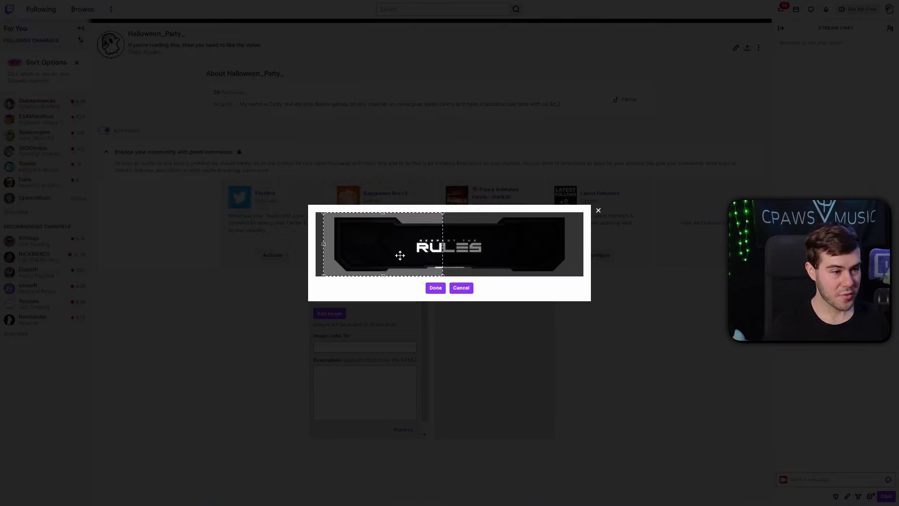
Step: Extend the crop area over the entire rules image and apply it to the panel
{"action": "left_click_drag", "start_coordinate": [435, 245], "coordinate": [618, 257]}
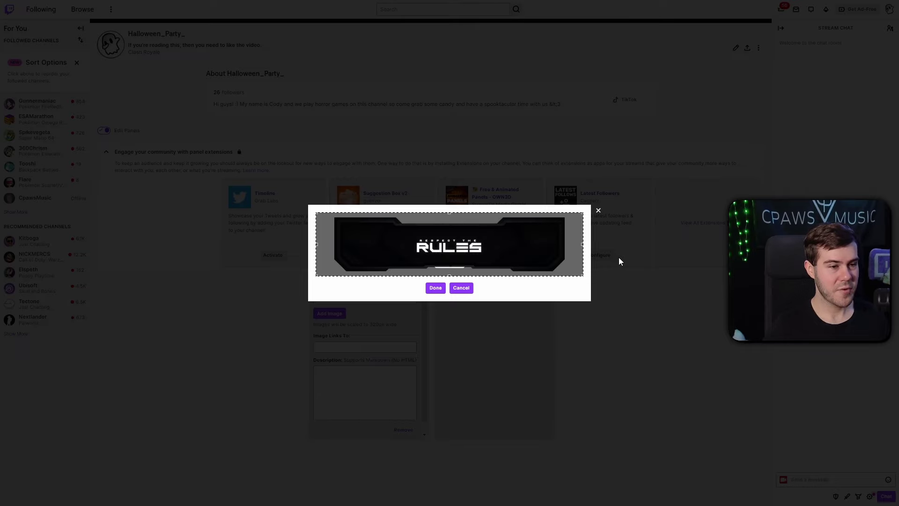
{"action": "left_click", "coordinate": [435, 288]}
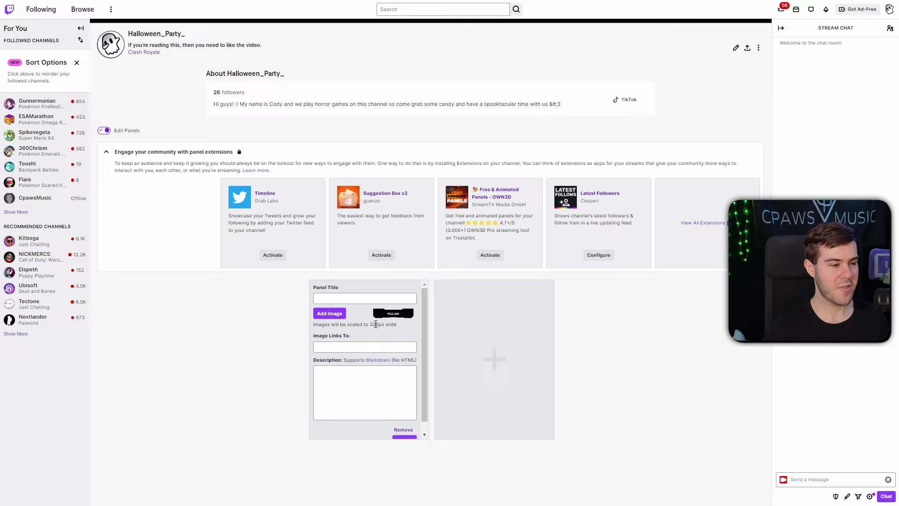
Step: Submit the rules panel with the description lines "- Don't be a meany pants" and "- Don't tell me I look like SapNap", and leave panel editing
{"action": "scroll", "coordinate": [375, 325], "scroll_direction": "down", "scroll_amount": 1}
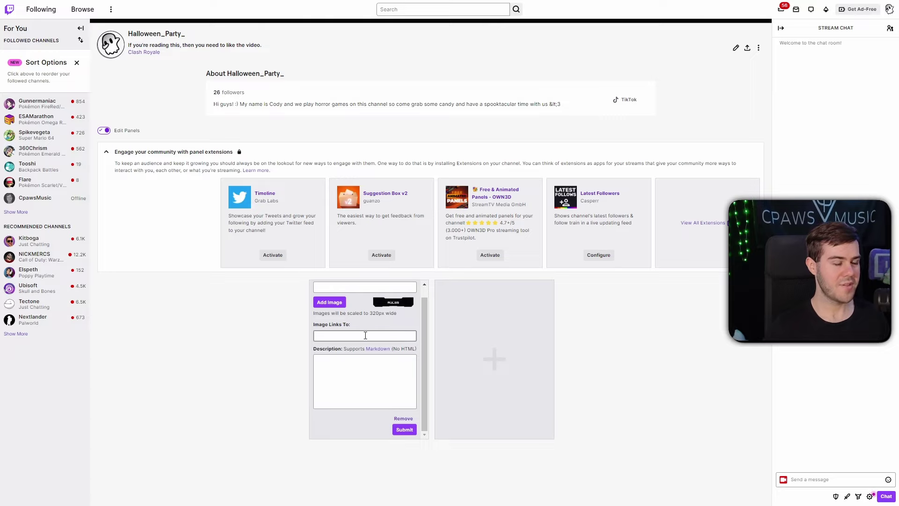
{"action": "left_click", "coordinate": [358, 375]}
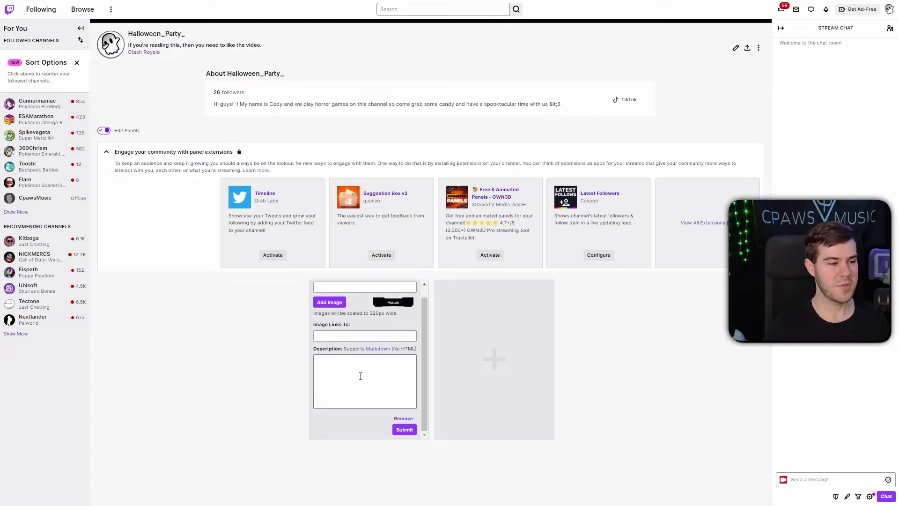
{"action": "type", "text": "- Don't be a meany pants - Don't tell me I look like SapNap"}
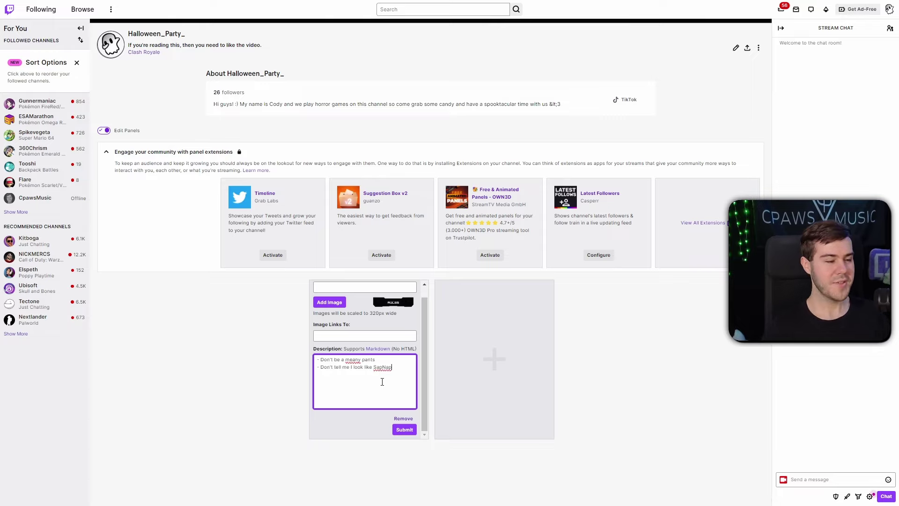
{"action": "left_click", "coordinate": [403, 428]}
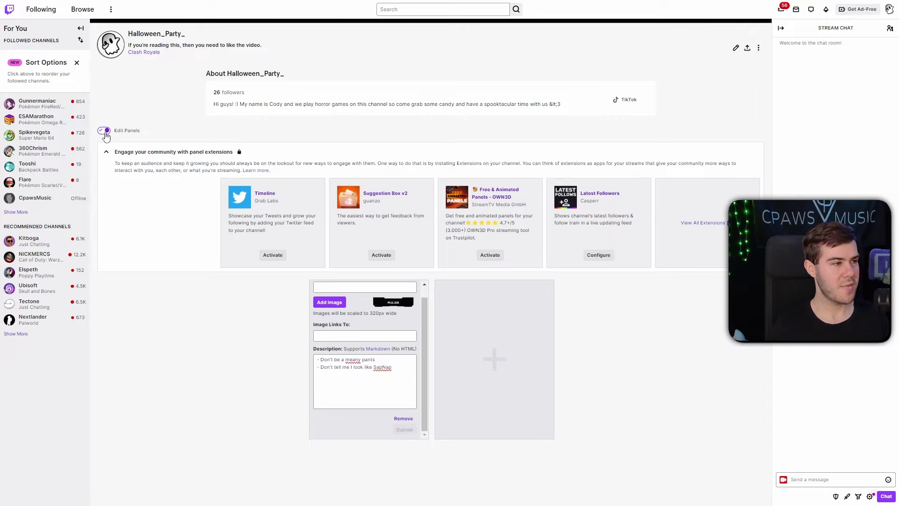
{"action": "left_click", "coordinate": [105, 132]}
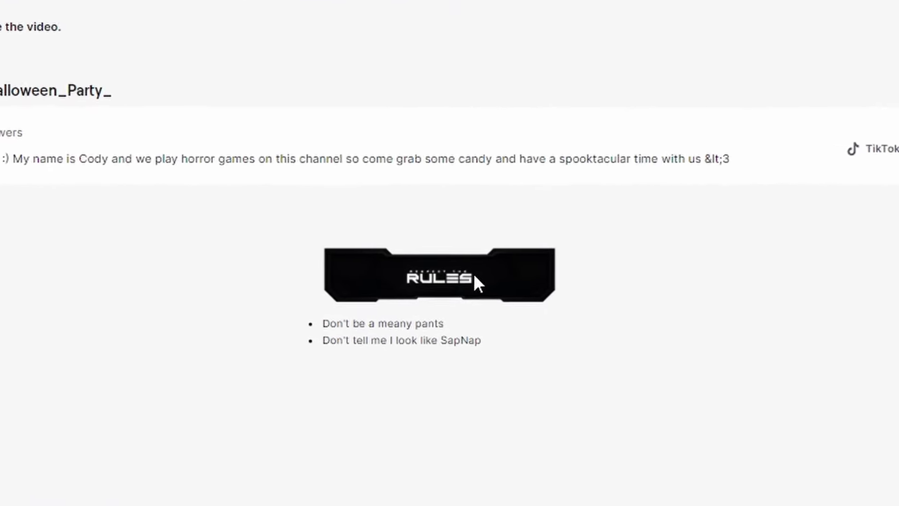
{"action": "left_click_drag", "start_coordinate": [289, 352], "coordinate": [536, 367]}
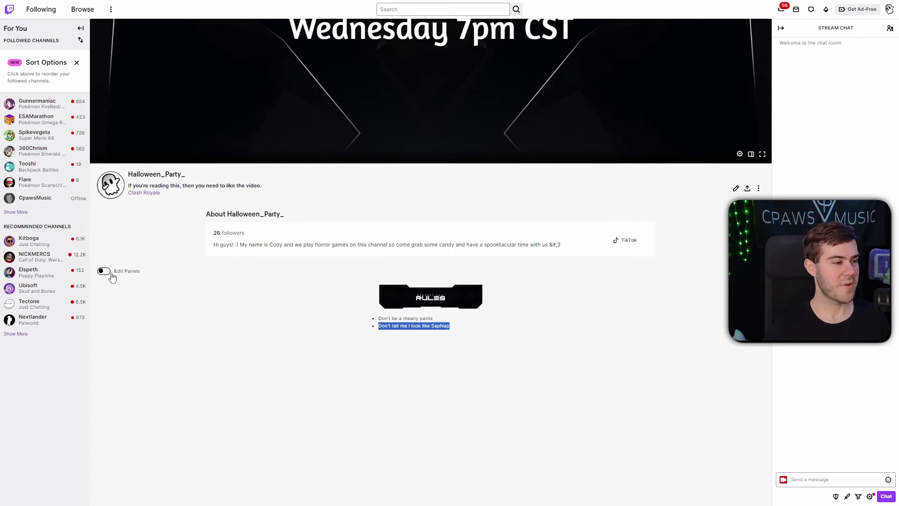
Step: Add a second text-and-image panel and give it the Instagram panel image, cropped to its full width
{"action": "left_click", "coordinate": [104, 271]}
{"action": "scroll", "coordinate": [194, 347], "scroll_direction": "down", "scroll_amount": 3}
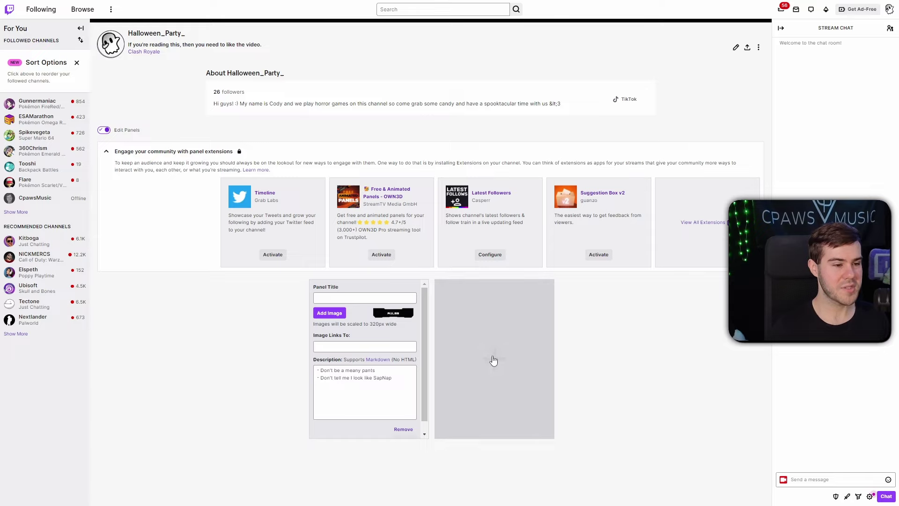
{"action": "left_click", "coordinate": [493, 358]}
{"action": "left_click", "coordinate": [476, 293]}
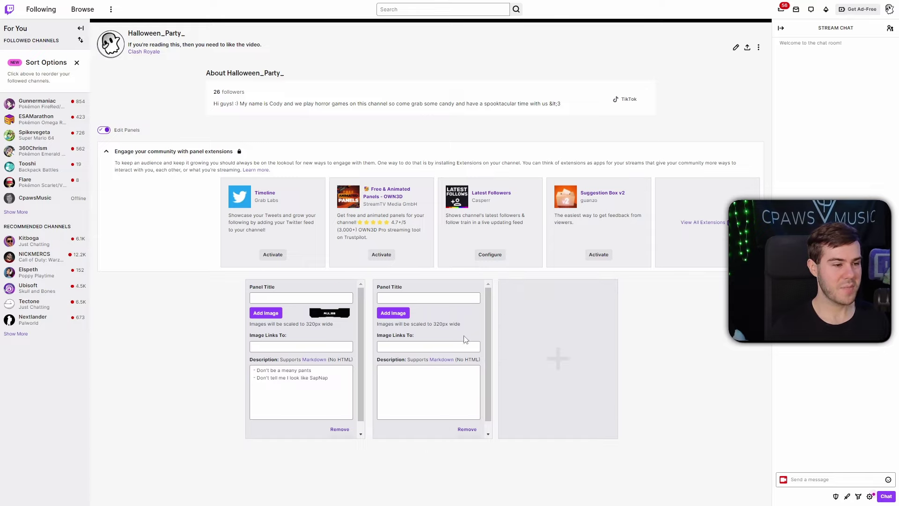
{"action": "left_click", "coordinate": [403, 317]}
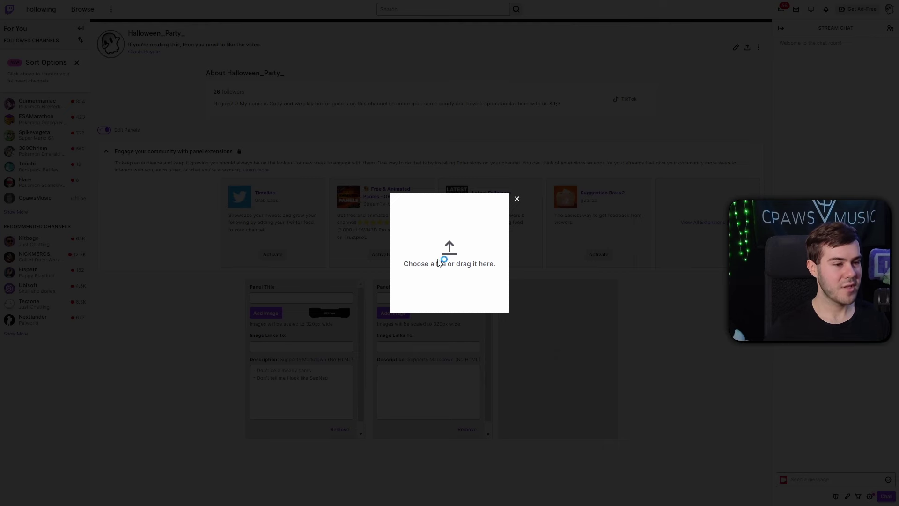
{"action": "left_click", "coordinate": [440, 263]}
{"action": "double_click", "coordinate": [70, 171]}
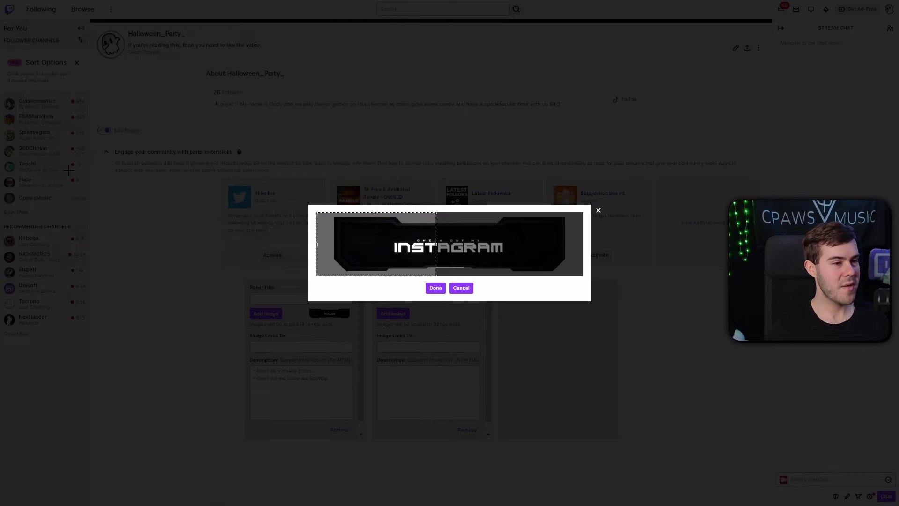
{"action": "left_click_drag", "start_coordinate": [427, 244], "coordinate": [660, 249]}
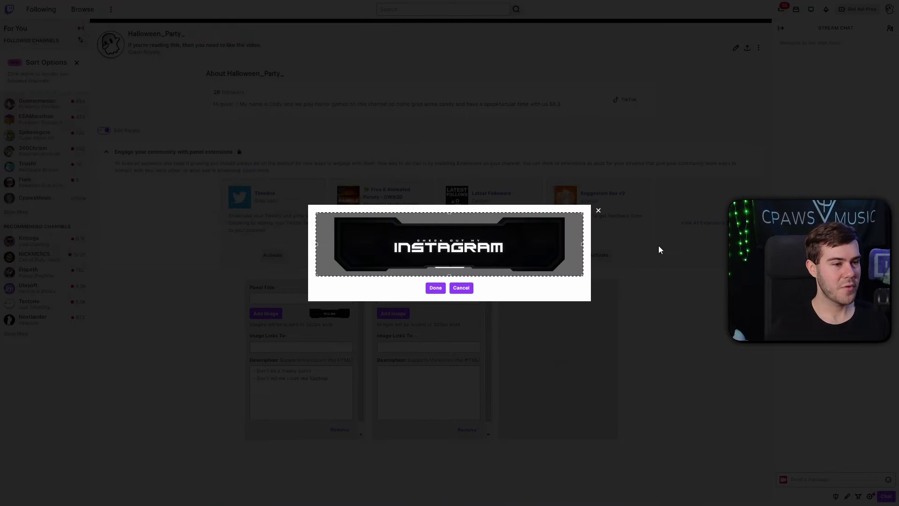
{"action": "left_click", "coordinate": [435, 288]}
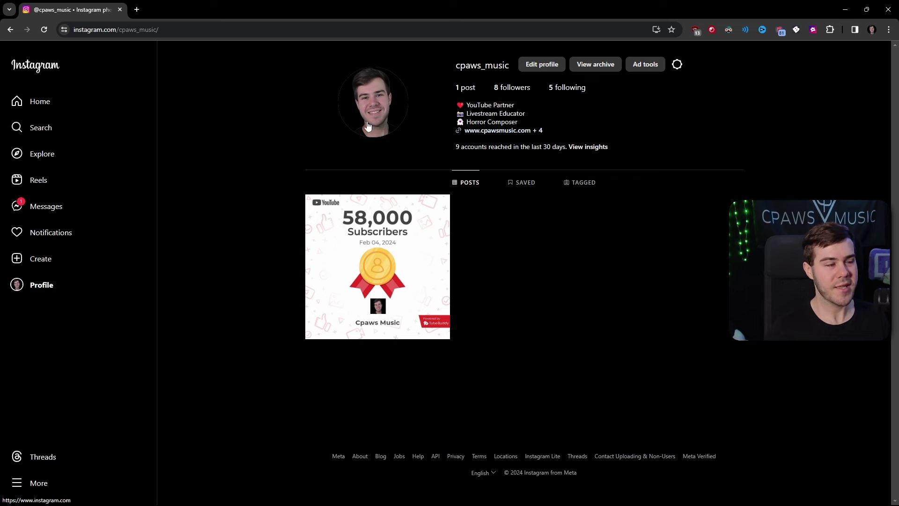
Step: Copy the cpaws_music Instagram profile address, set it as the Instagram panel's image link and submit the panel
{"action": "left_click", "coordinate": [215, 32]}
{"action": "key", "text": "ctrl+c"}
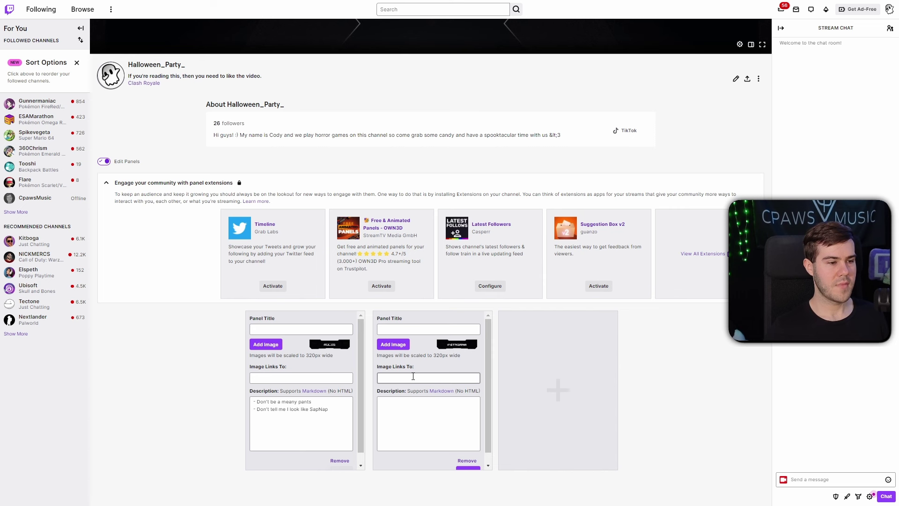
{"action": "left_click", "coordinate": [405, 377]}
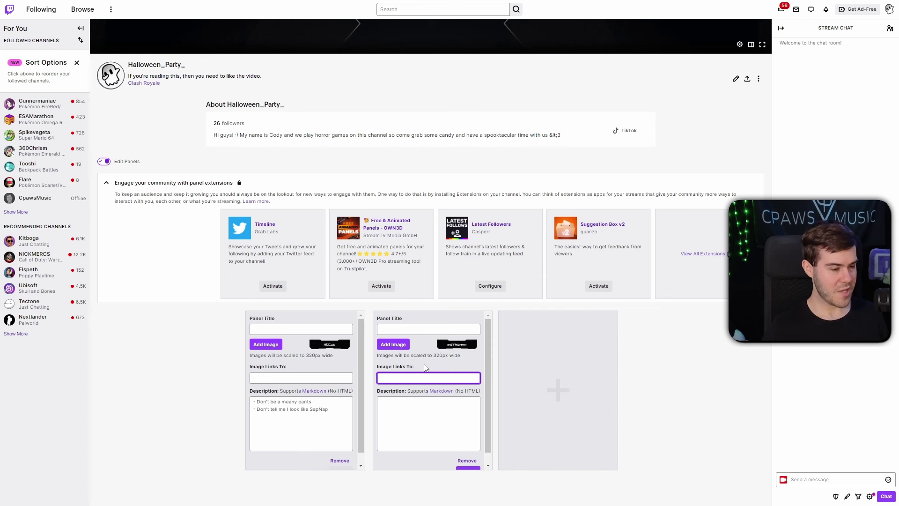
{"action": "key", "text": "ctrl+v"}
{"action": "scroll", "coordinate": [449, 394], "scroll_direction": "down", "scroll_amount": 1}
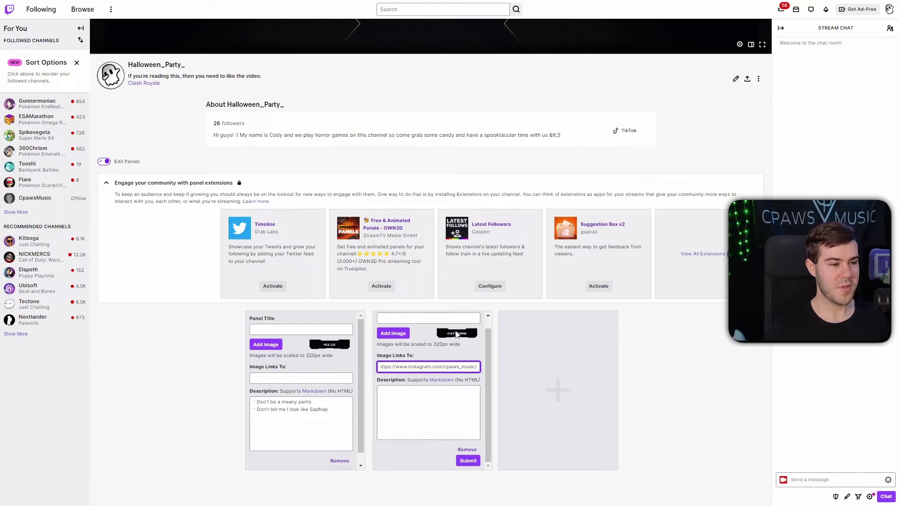
{"action": "left_click", "coordinate": [468, 460]}
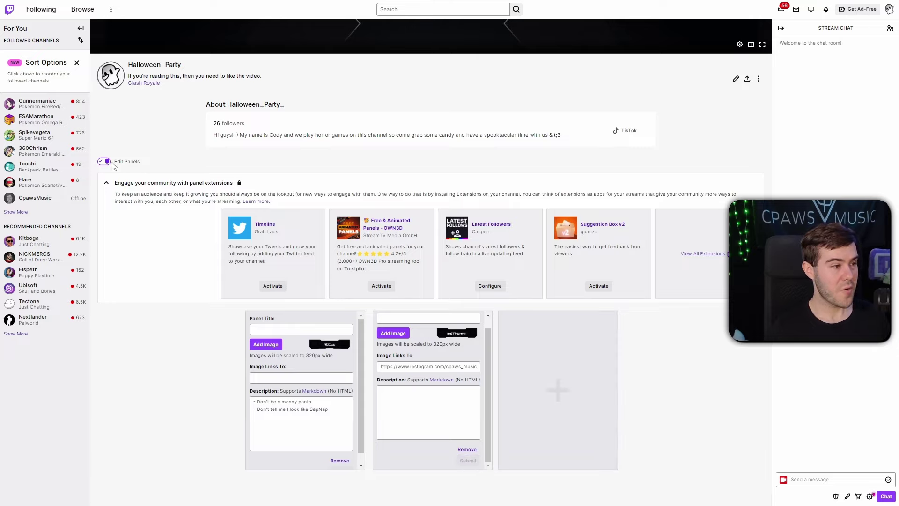
Step: Leave panel editing and test the Instagram panel's link on the channel page
{"action": "left_click", "coordinate": [105, 165]}
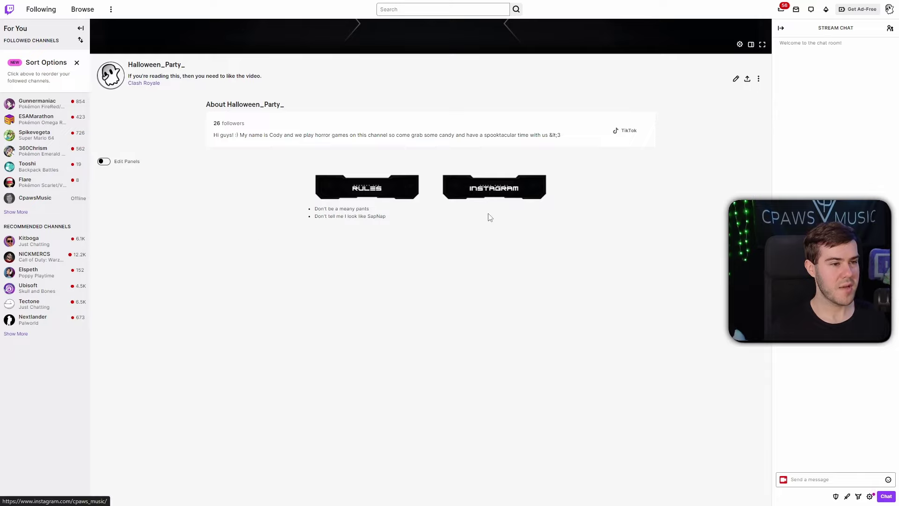
{"action": "scroll", "coordinate": [442, 241], "scroll_direction": "up", "scroll_amount": 1}
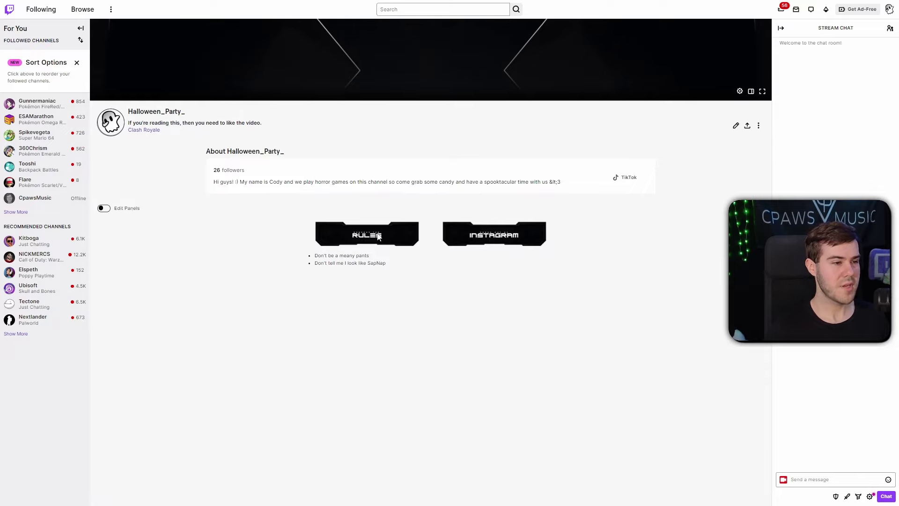
{"action": "left_click", "coordinate": [496, 244]}
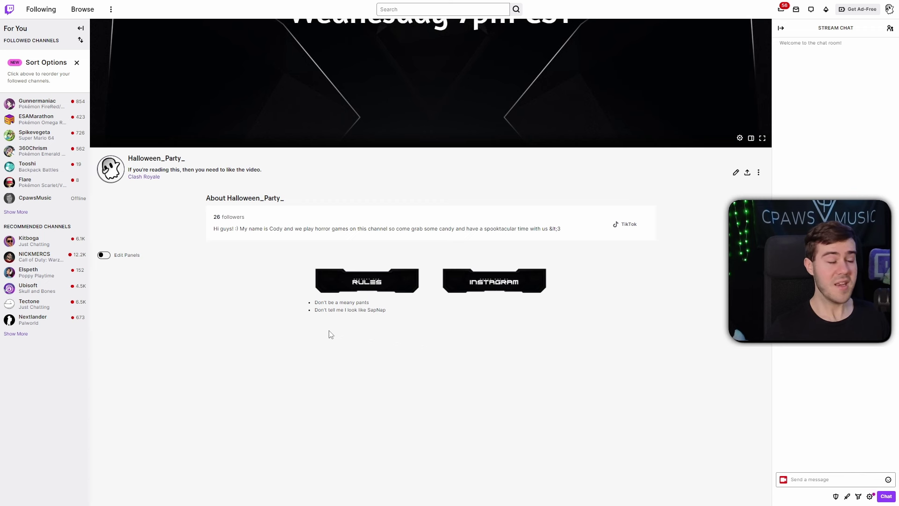
Step: Re-enable panel editing, and go to the Creator Dashboard's Extensions page
{"action": "left_click", "coordinate": [104, 255]}
{"action": "scroll", "coordinate": [165, 312], "scroll_direction": "down", "scroll_amount": 1}
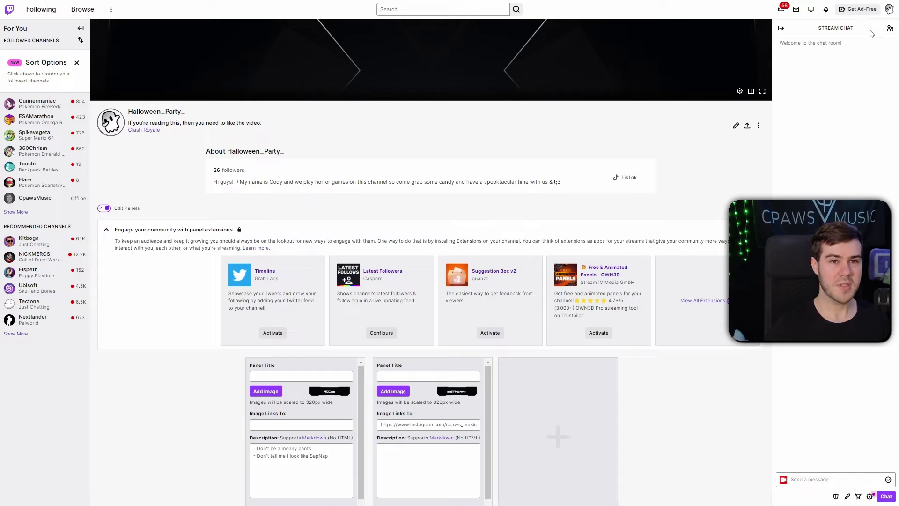
{"action": "left_click", "coordinate": [888, 10]}
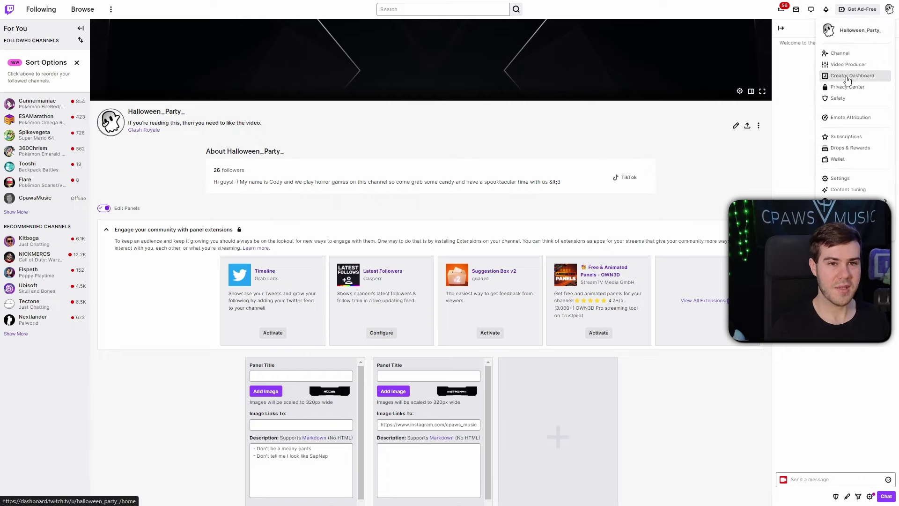
{"action": "left_click", "coordinate": [852, 77]}
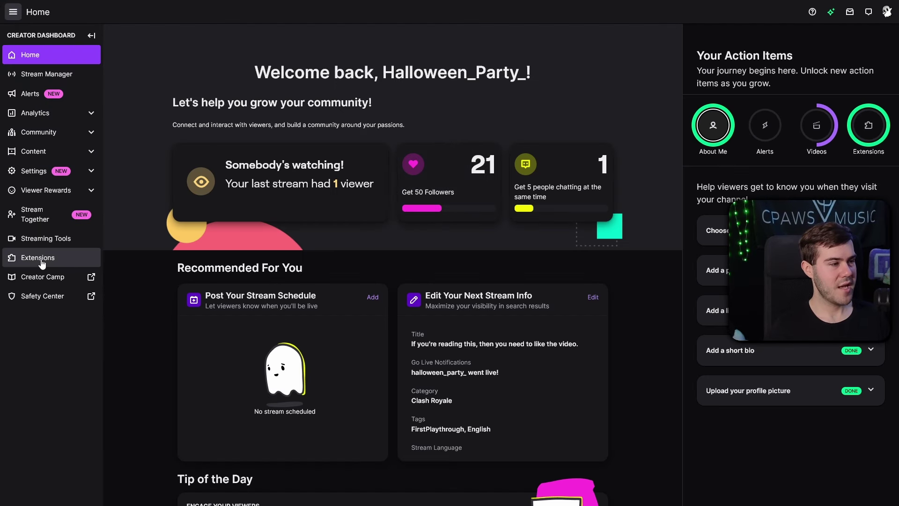
{"action": "left_click", "coordinate": [57, 262]}
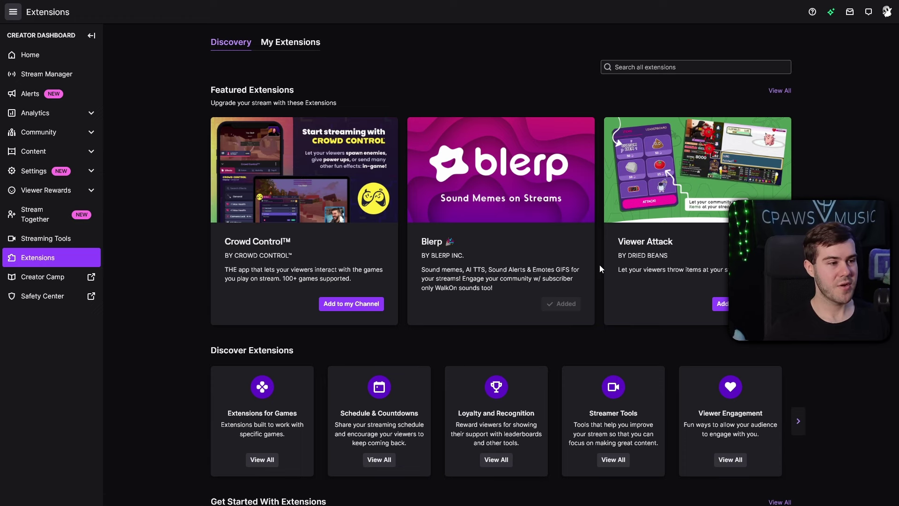
Step: Browse the extension categories, search all extensions for "instagram" and open the details of My Instagram feed
{"action": "scroll", "coordinate": [599, 265], "scroll_direction": "down", "scroll_amount": 2}
{"action": "scroll", "coordinate": [557, 272], "scroll_direction": "down", "scroll_amount": 1}
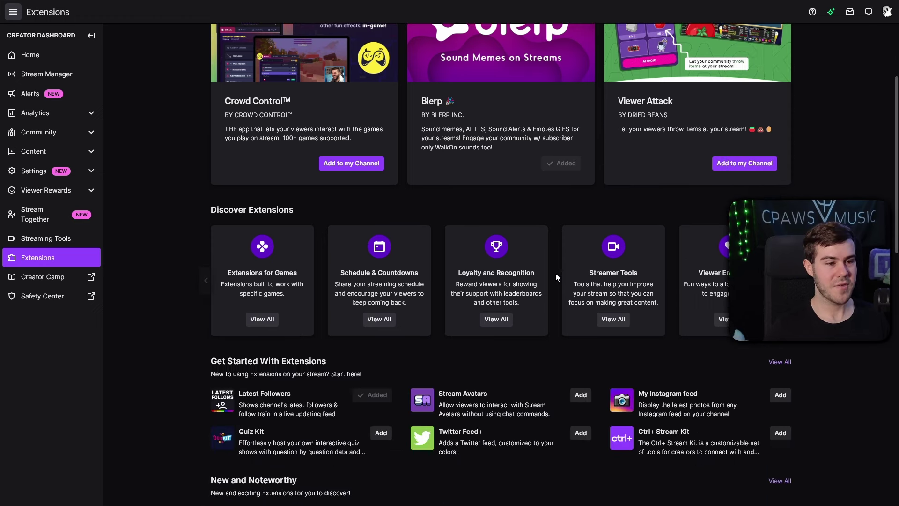
{"action": "scroll", "coordinate": [554, 277], "scroll_direction": "down", "scroll_amount": 1}
{"action": "scroll", "coordinate": [554, 277], "scroll_direction": "down", "scroll_amount": 1}
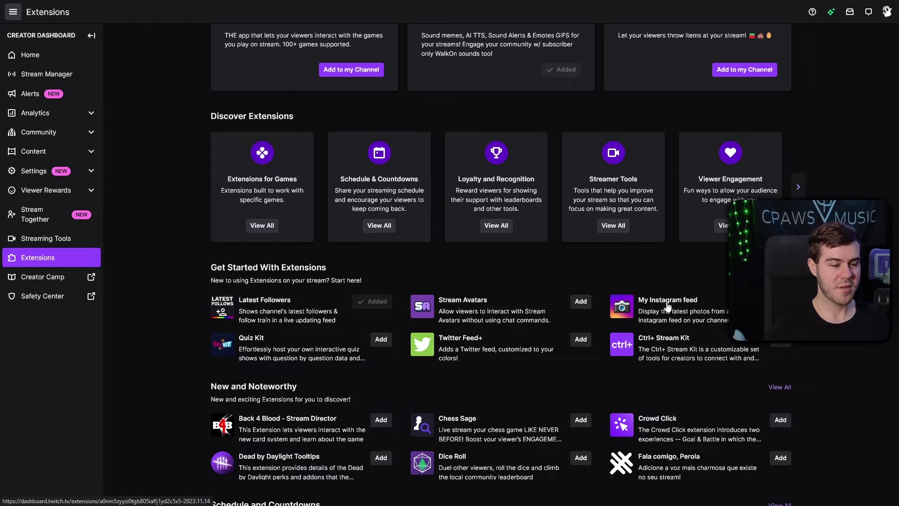
{"action": "scroll", "coordinate": [684, 321], "scroll_direction": "up", "scroll_amount": 5}
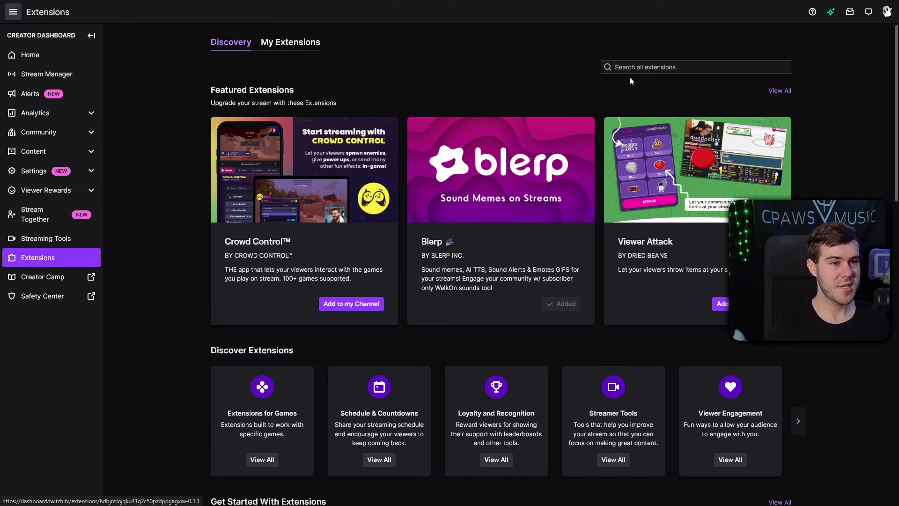
{"action": "left_click", "coordinate": [671, 68]}
{"action": "type", "text": "insta"}
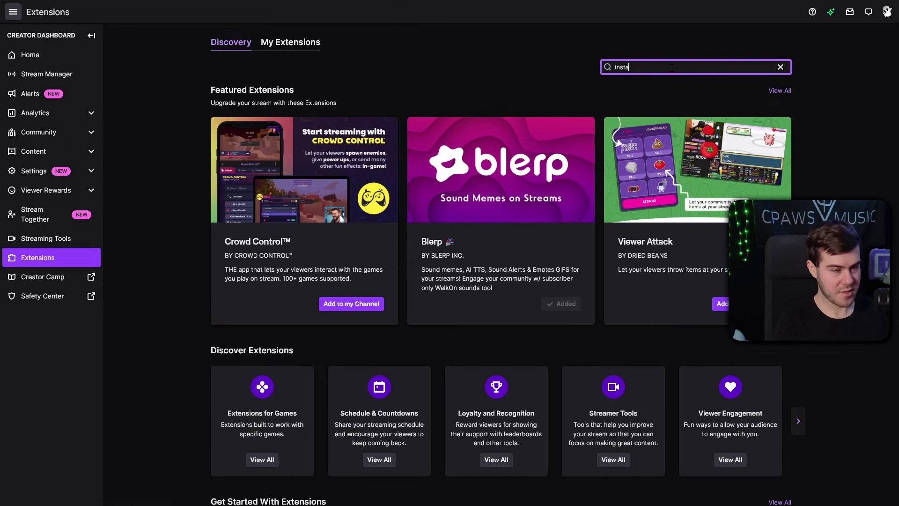
{"action": "type", "text": "gram"}
{"action": "left_click", "coordinate": [513, 68]}
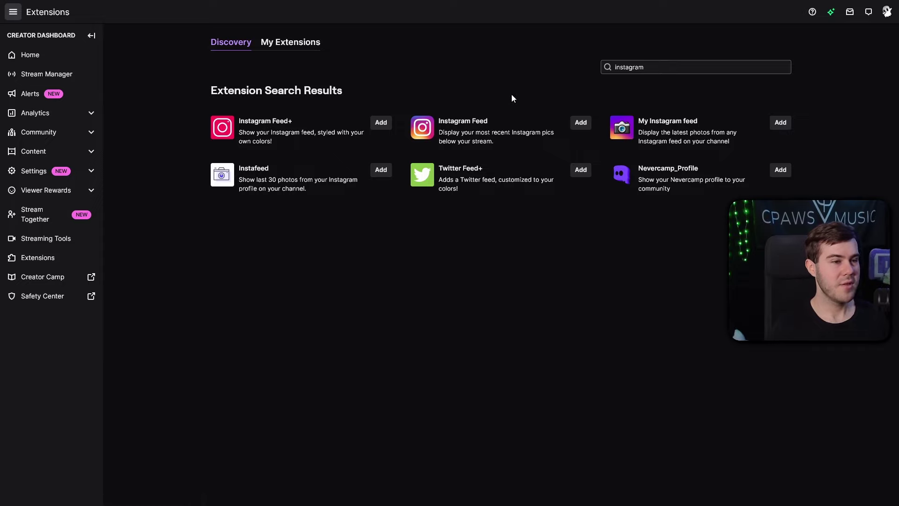
{"action": "left_click", "coordinate": [677, 125]}
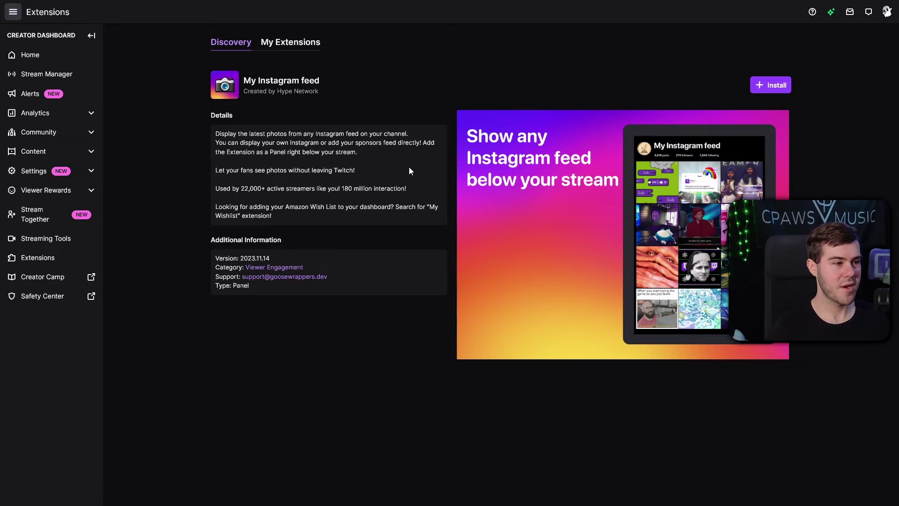
{"action": "left_click", "coordinate": [776, 85]}
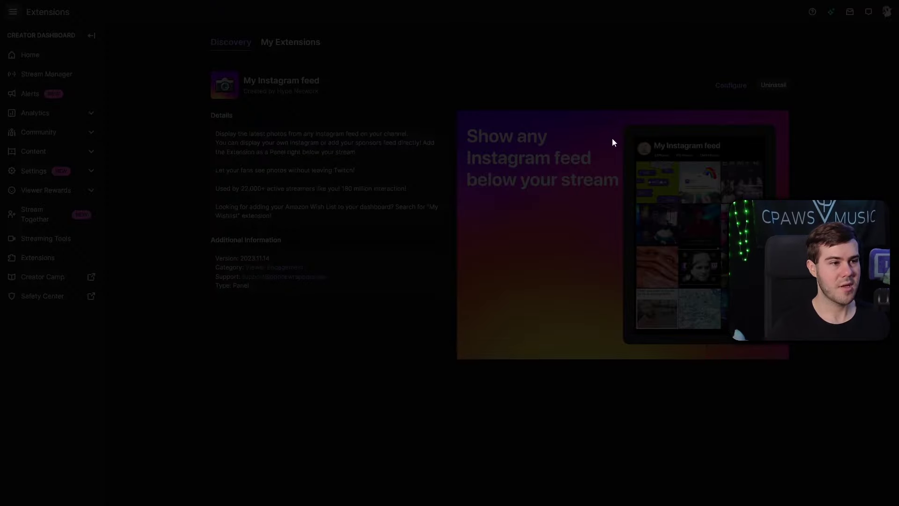
{"action": "scroll", "coordinate": [377, 242], "scroll_direction": "down", "scroll_amount": 2}
{"action": "left_click", "coordinate": [301, 192]}
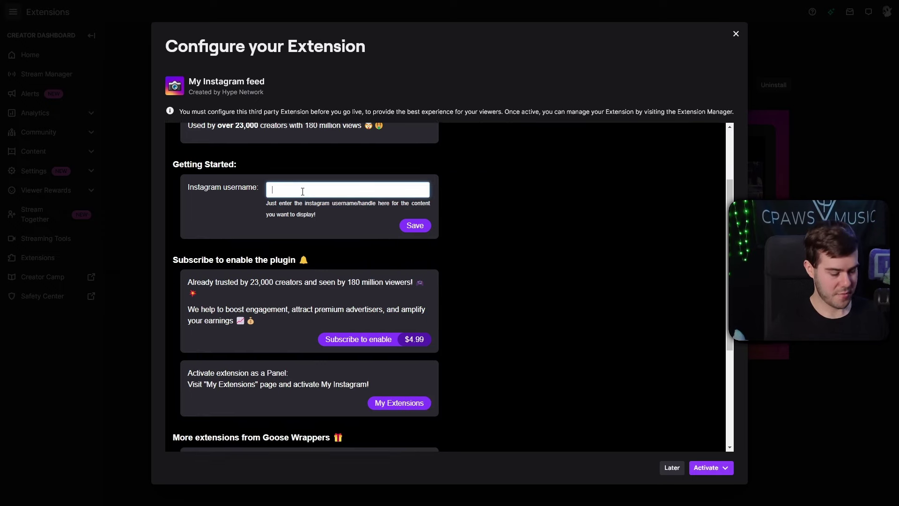
{"action": "type", "text": "cpaws_music"}
{"action": "scroll", "coordinate": [421, 281], "scroll_direction": "up", "scroll_amount": 2}
{"action": "left_click", "coordinate": [419, 323]}
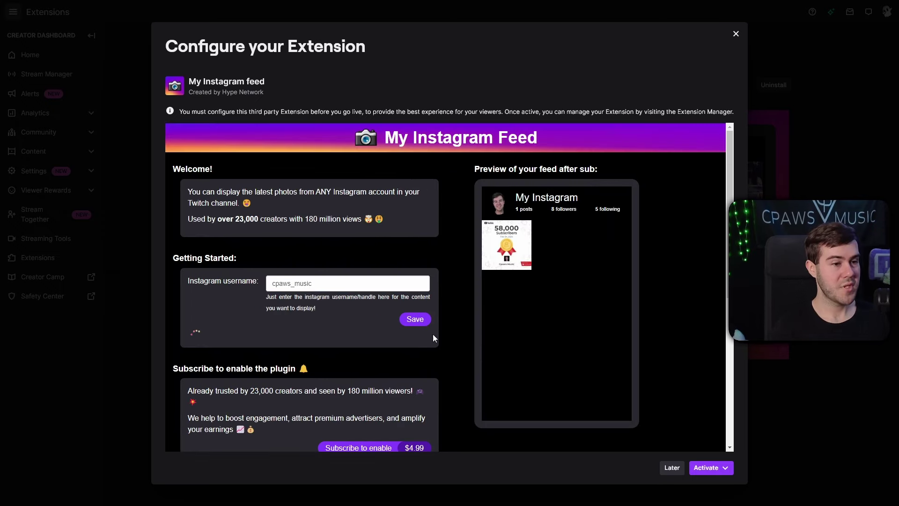
{"action": "scroll", "coordinate": [453, 319], "scroll_direction": "down", "scroll_amount": 6}
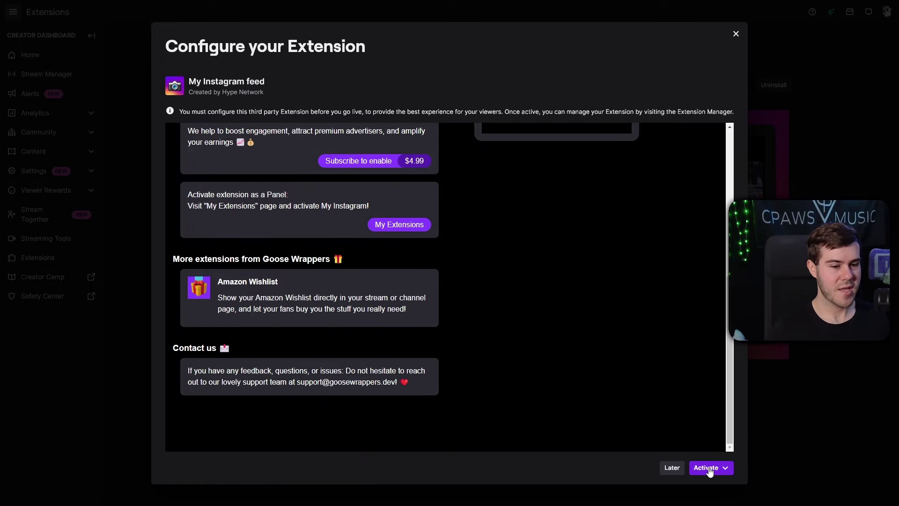
Step: Activate the My Instagram feed extension as a panel on the channel and close the confirmation
{"action": "left_click", "coordinate": [709, 471]}
{"action": "left_click", "coordinate": [642, 484]}
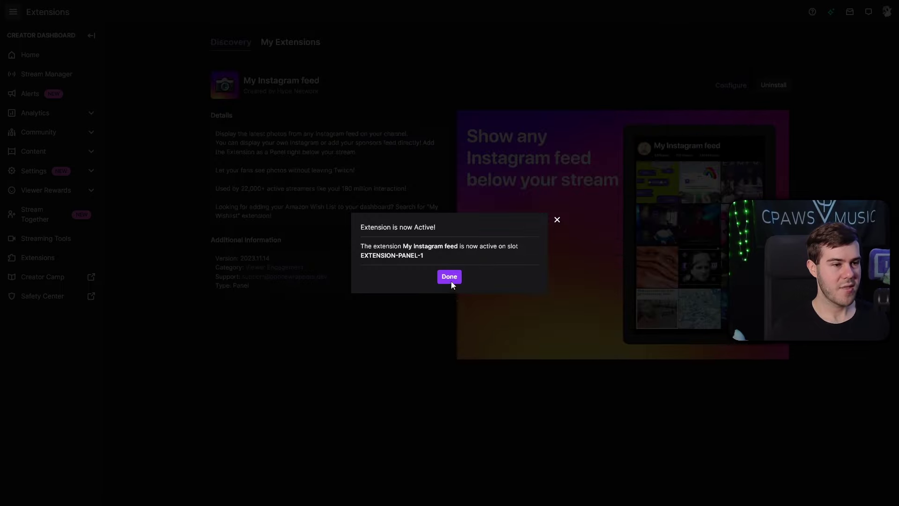
{"action": "left_click", "coordinate": [450, 277]}
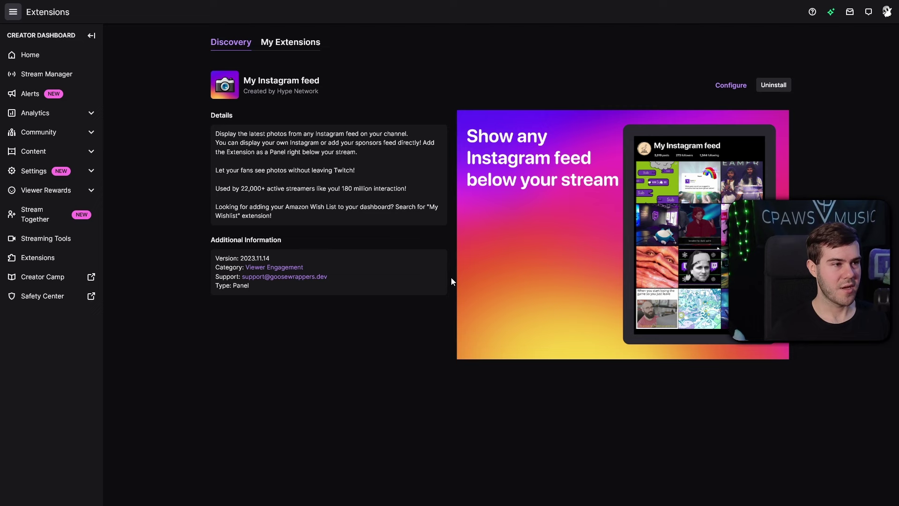
Step: Return to extension discovery, search for "streamlabs" and open the details of Streamlabs Stream Schedule & Countdown
{"action": "left_click", "coordinate": [239, 44]}
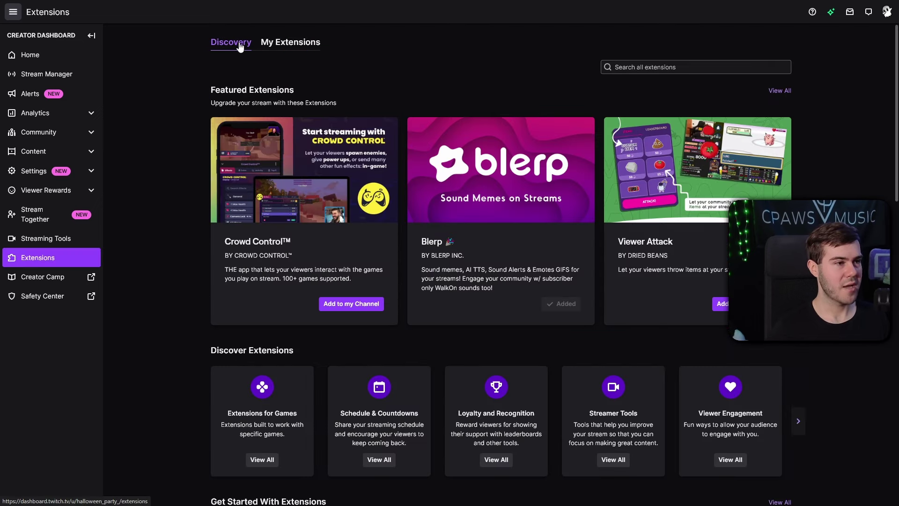
{"action": "scroll", "coordinate": [434, 163], "scroll_direction": "down", "scroll_amount": 5}
{"action": "scroll", "coordinate": [433, 159], "scroll_direction": "down", "scroll_amount": 2}
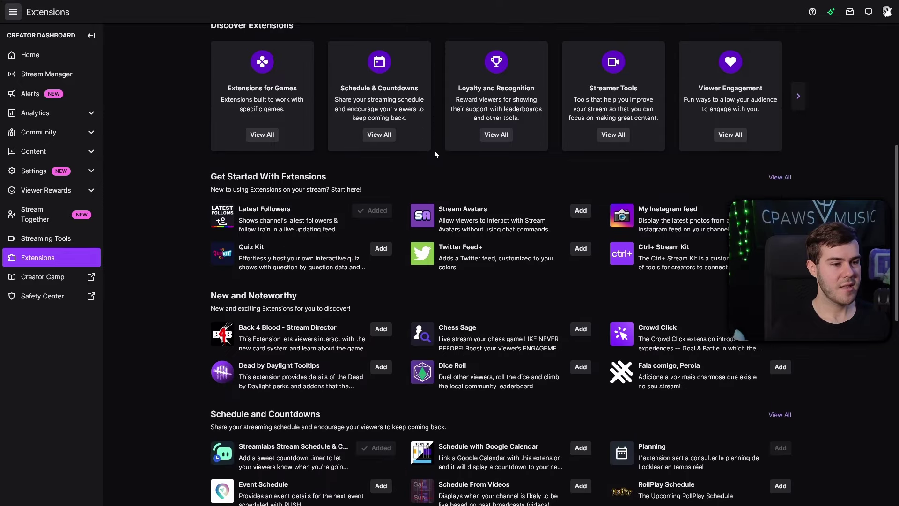
{"action": "scroll", "coordinate": [434, 150], "scroll_direction": "up", "scroll_amount": 8}
{"action": "left_click", "coordinate": [696, 67]}
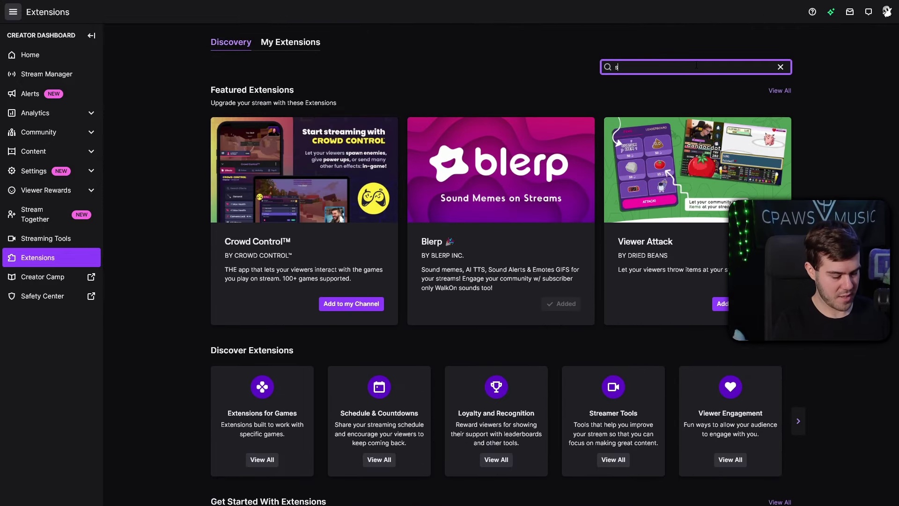
{"action": "type", "text": "streamlabs"}
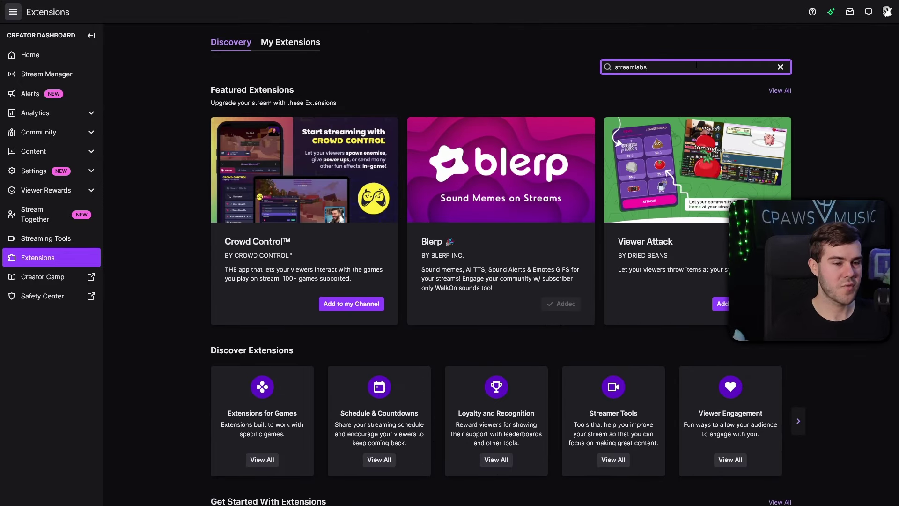
{"action": "key", "text": "Return"}
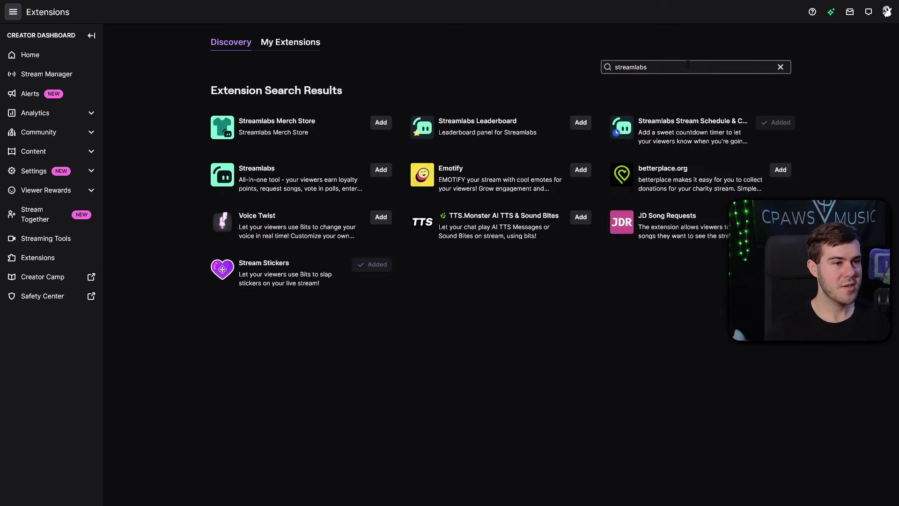
{"action": "left_click", "coordinate": [678, 124]}
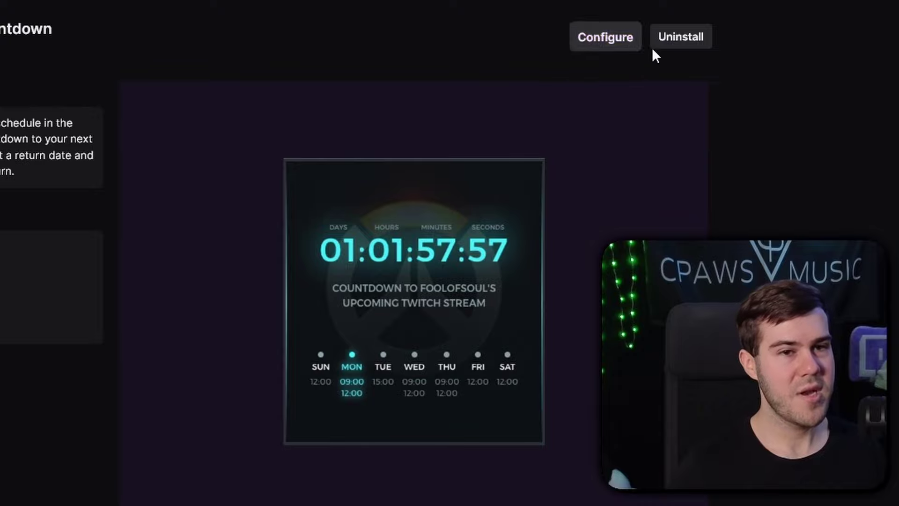
Step: Uninstall the Streamlabs Stream Schedule & Countdown extension and install it again
{"action": "left_click", "coordinate": [678, 39]}
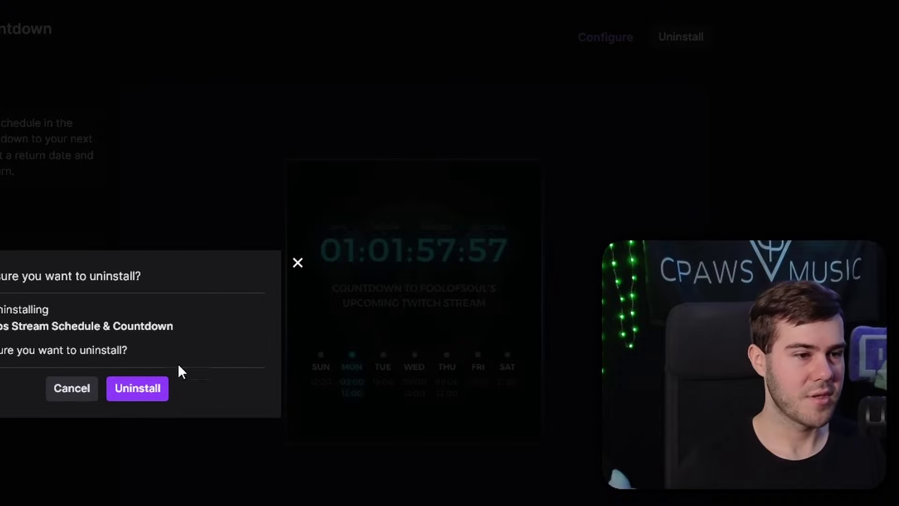
{"action": "left_click", "coordinate": [141, 388]}
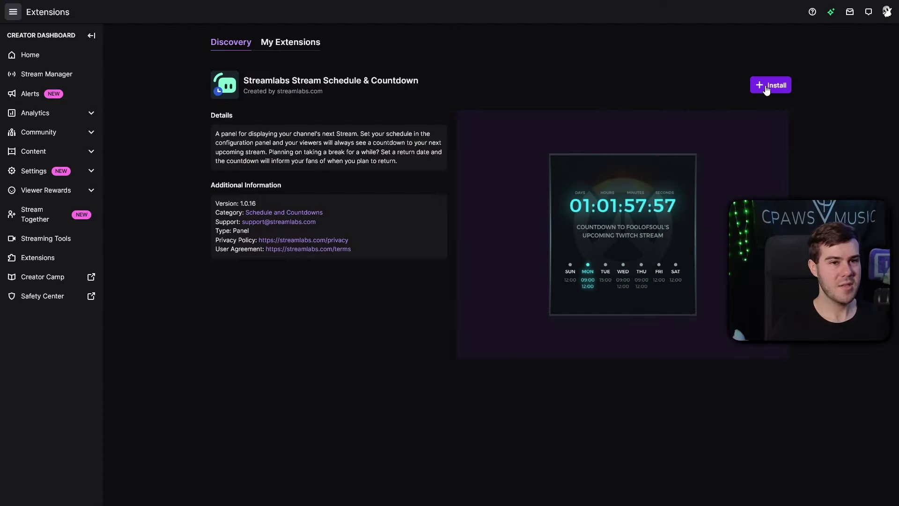
{"action": "left_click", "coordinate": [766, 86]}
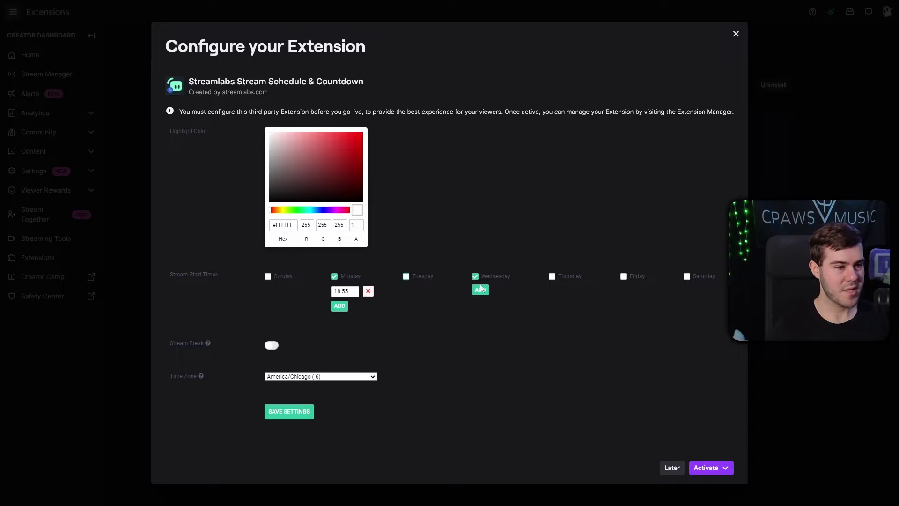
Step: Add a Wednesday stream start time of 19:00 in the extension's configuration
{"action": "left_click", "coordinate": [481, 290]}
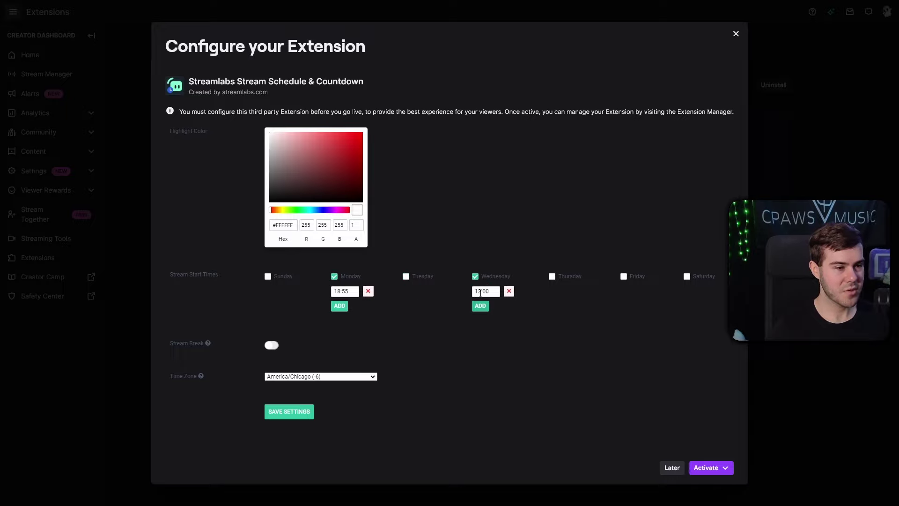
{"action": "left_click", "coordinate": [481, 292]}
{"action": "scroll", "coordinate": [484, 333], "scroll_direction": "down", "scroll_amount": 5}
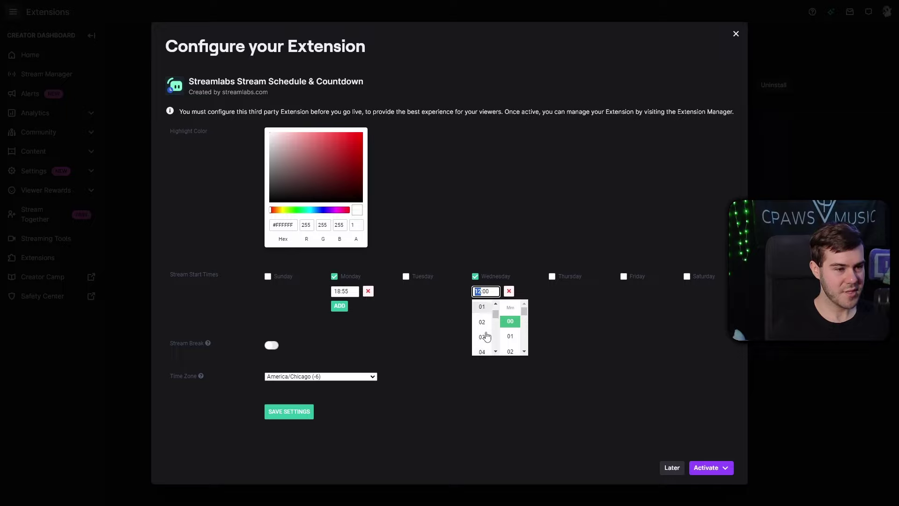
{"action": "scroll", "coordinate": [486, 335], "scroll_direction": "up", "scroll_amount": 2}
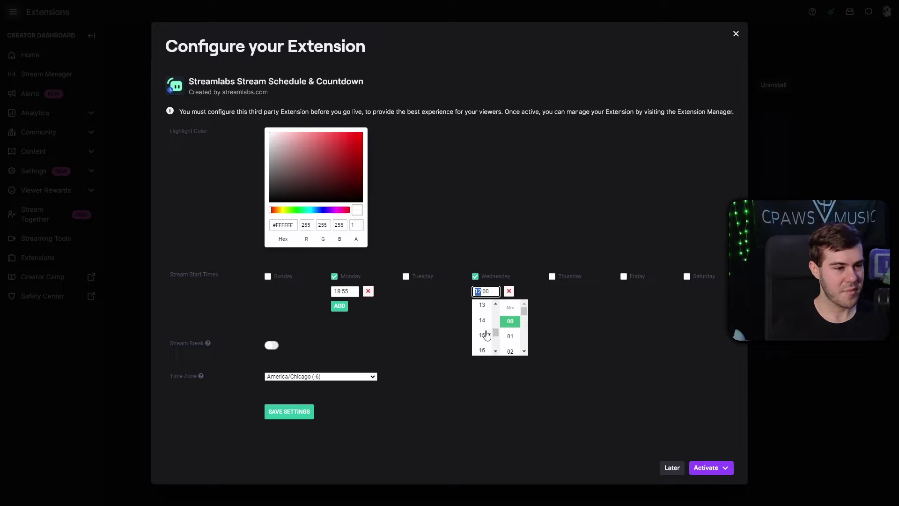
{"action": "scroll", "coordinate": [486, 335], "scroll_direction": "down", "scroll_amount": 2}
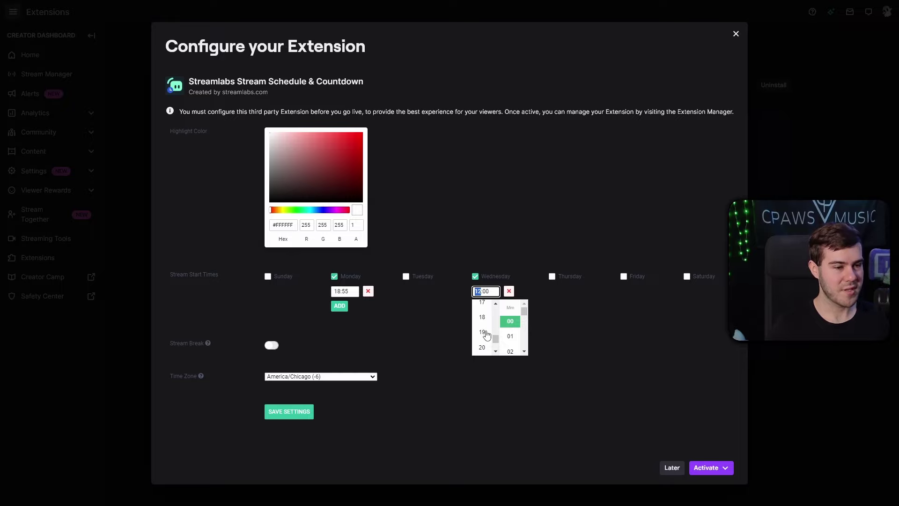
{"action": "left_click", "coordinate": [482, 332]}
Step: Set Monday's stream start time to 19:00
{"action": "left_click", "coordinate": [339, 291]}
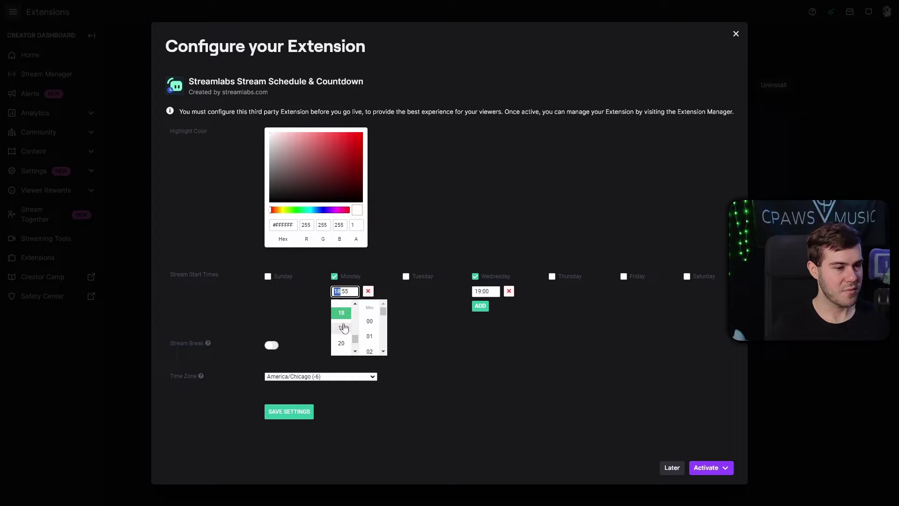
{"action": "left_click", "coordinate": [341, 328]}
{"action": "left_click", "coordinate": [369, 321]}
{"action": "left_click", "coordinate": [420, 317]}
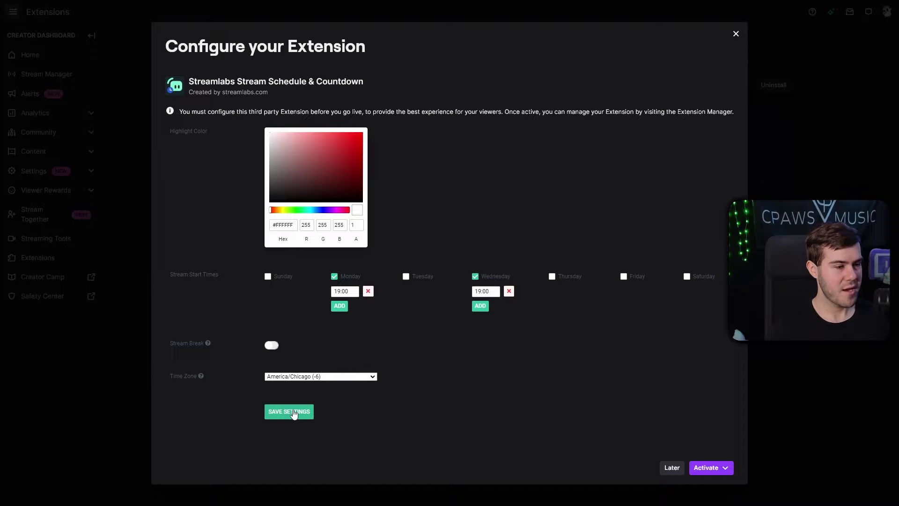
Step: Save the schedule settings and activate the Streamlabs Stream Schedule & Countdown extension as a new panel
{"action": "left_click", "coordinate": [709, 467]}
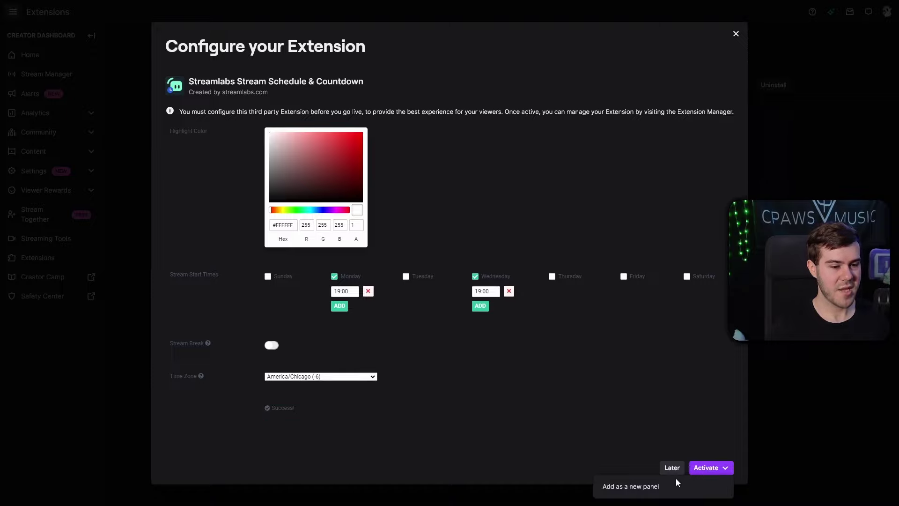
{"action": "left_click", "coordinate": [654, 482]}
{"action": "left_click", "coordinate": [449, 277]}
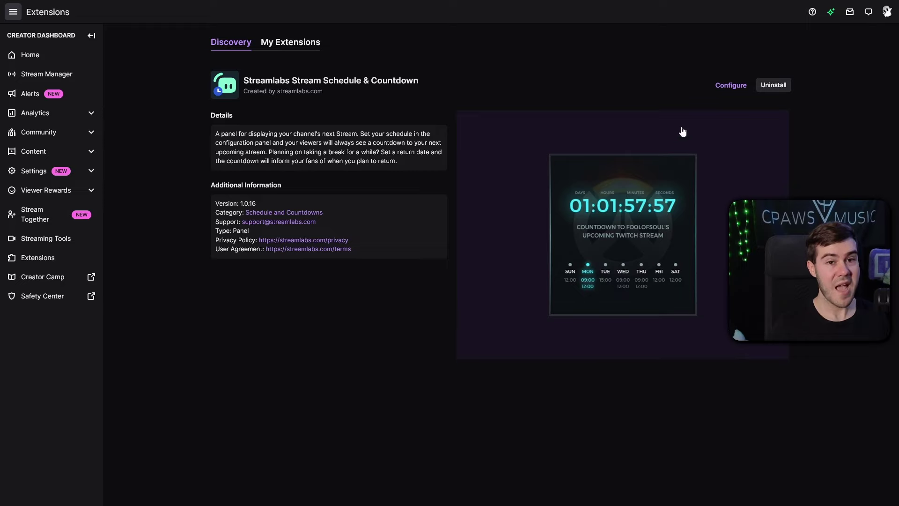
Step: Go to the channel page with its chat and examine the About section's panels, including the countdown's schedule and time zone note
{"action": "left_click", "coordinate": [885, 13]}
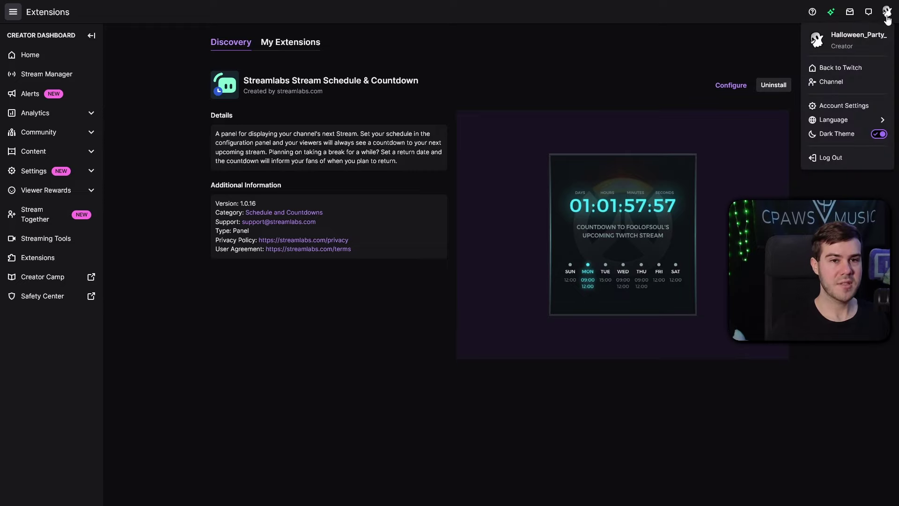
{"action": "left_click", "coordinate": [834, 82]}
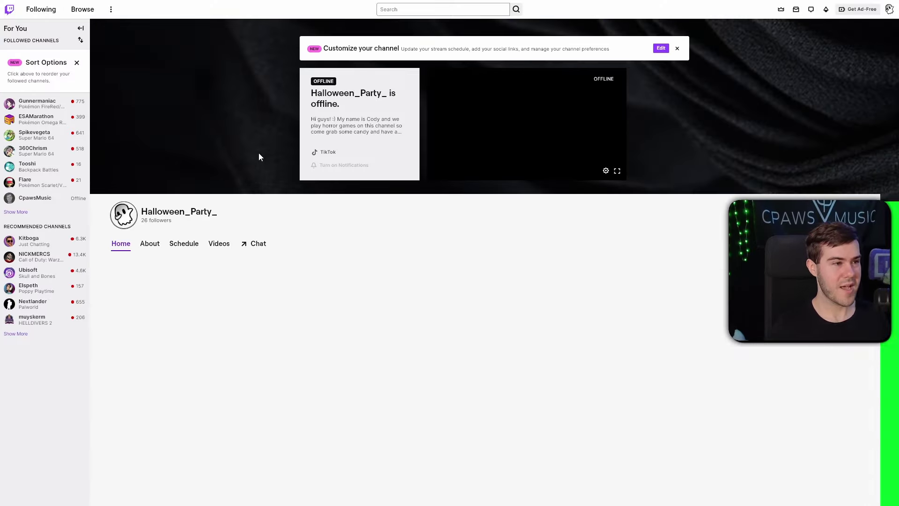
{"action": "left_click", "coordinate": [261, 249]}
{"action": "scroll", "coordinate": [281, 243], "scroll_direction": "down", "scroll_amount": 4}
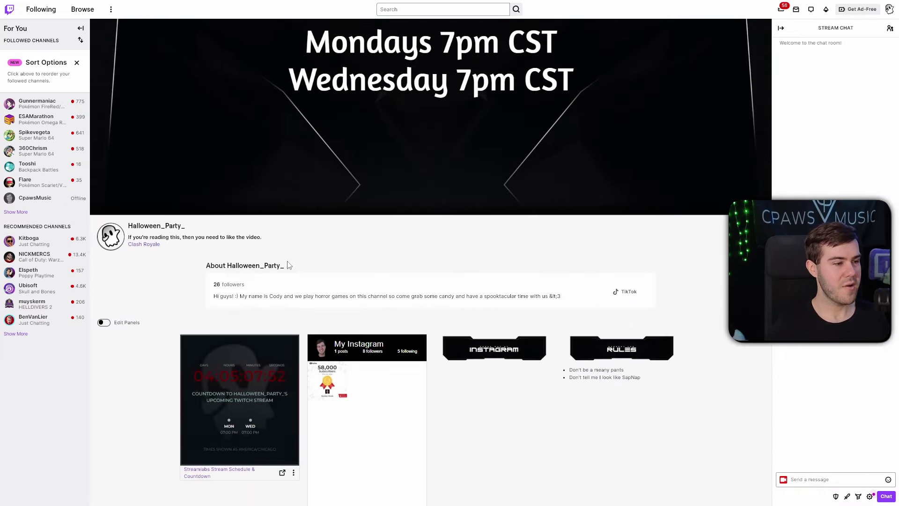
{"action": "scroll", "coordinate": [236, 260], "scroll_direction": "down", "scroll_amount": 2}
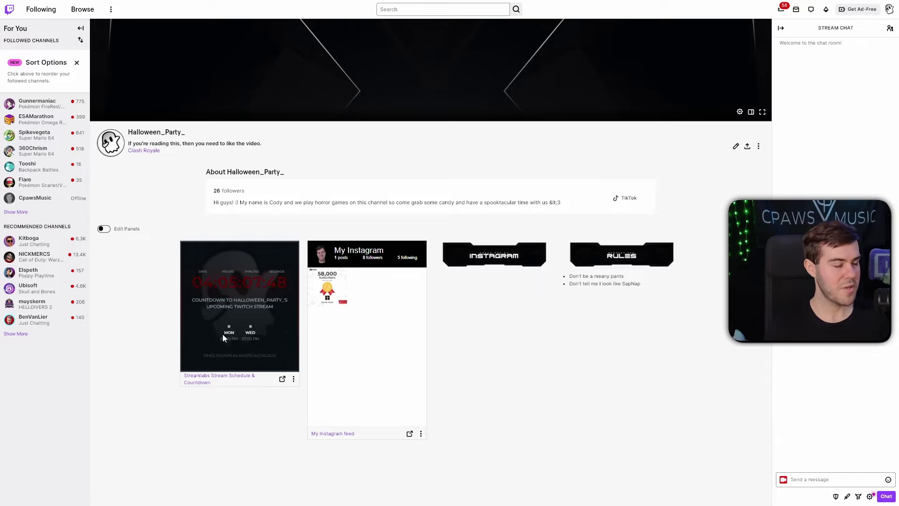
{"action": "left_click_drag", "start_coordinate": [206, 355], "coordinate": [270, 356]}
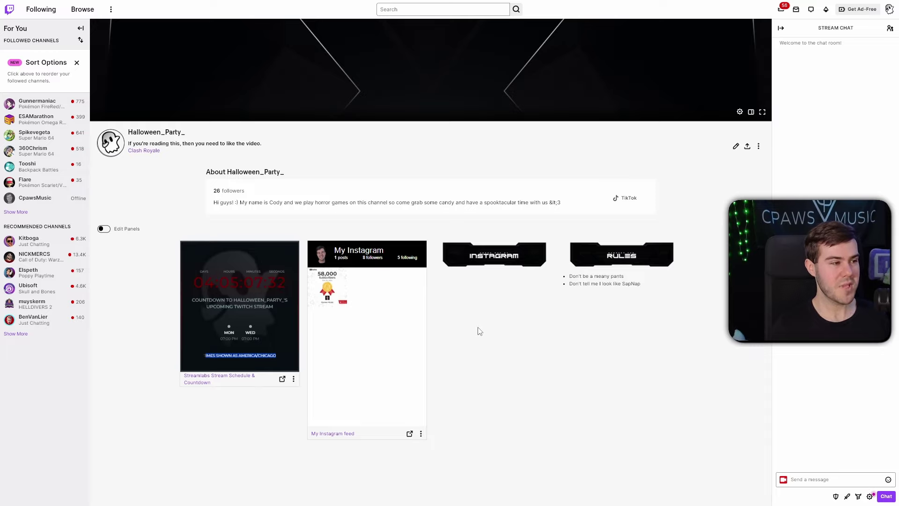
{"action": "scroll", "coordinate": [479, 331], "scroll_direction": "up", "scroll_amount": 3}
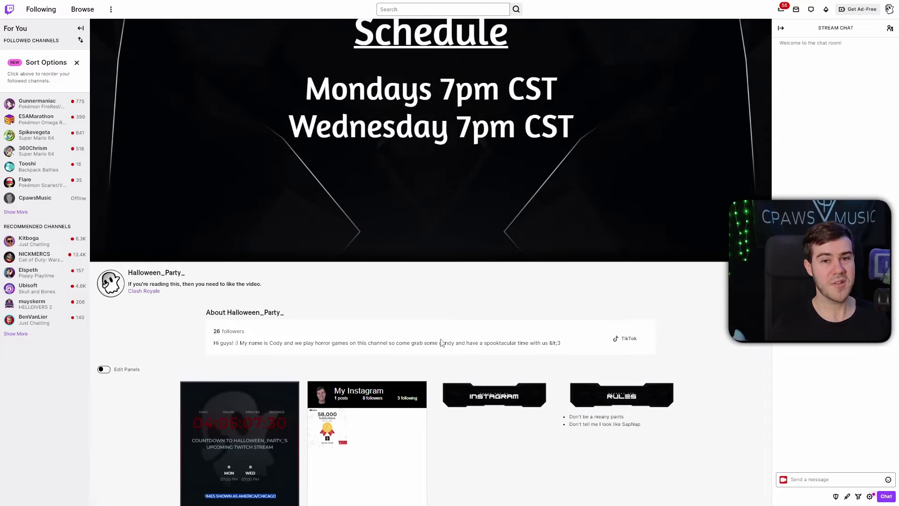
{"action": "scroll", "coordinate": [447, 347], "scroll_direction": "down", "scroll_amount": 3}
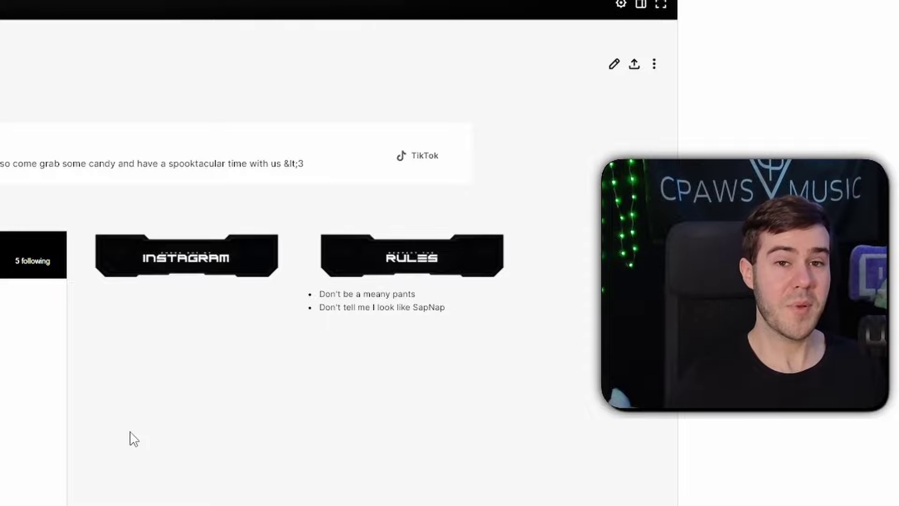